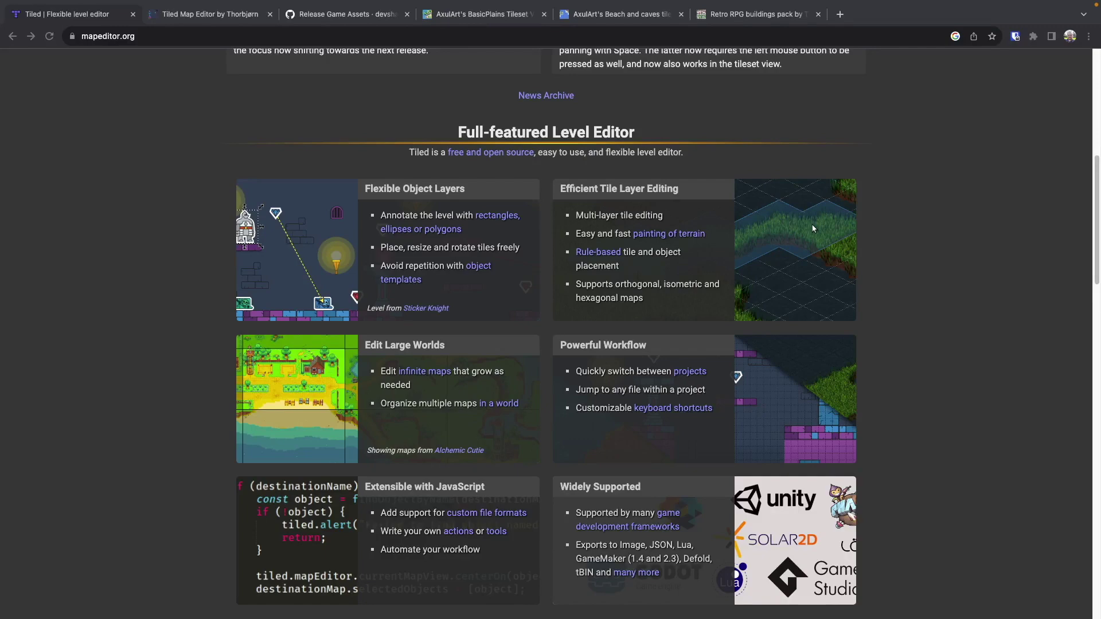
- Look over the Tiled home page on mapeditor.org and glance at the editor's itch.io page
scroll(812, 228, up, 8)
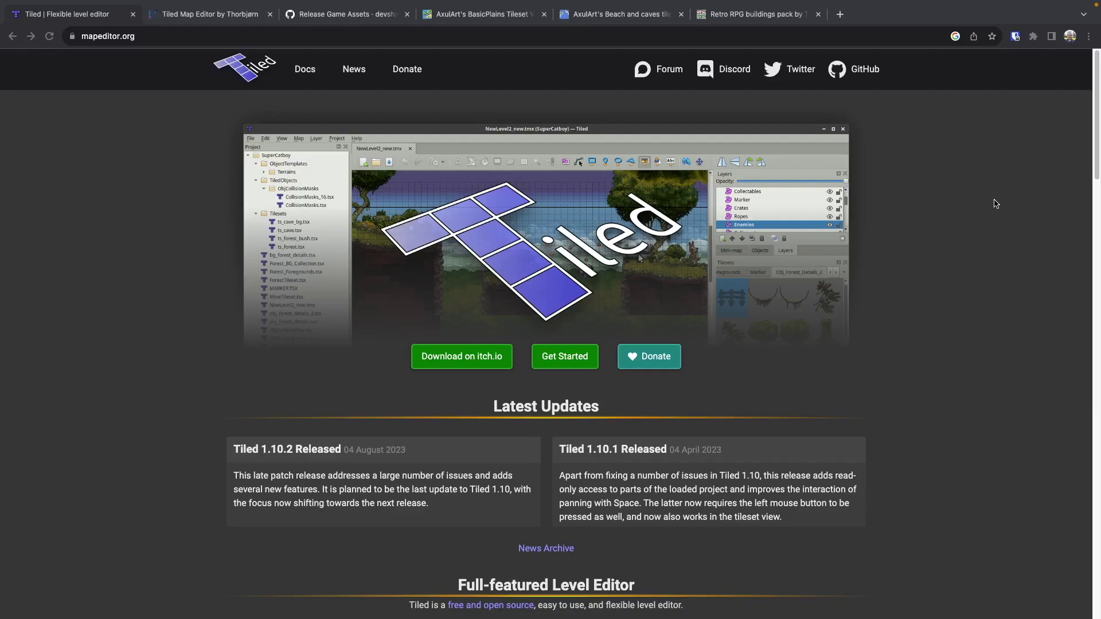
click(196, 18)
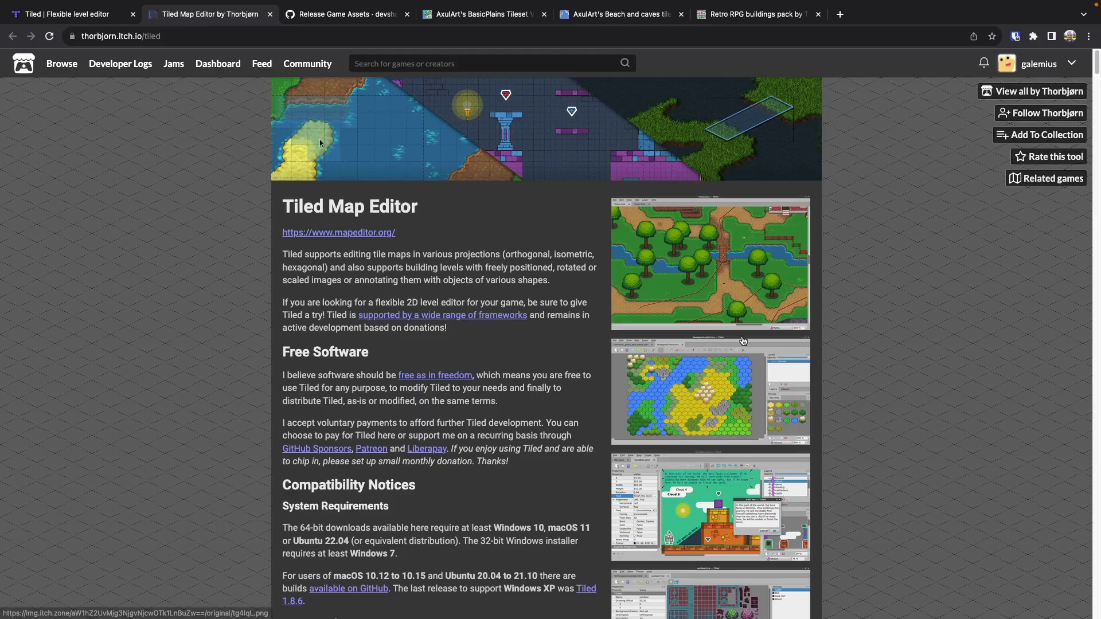
click(65, 14)
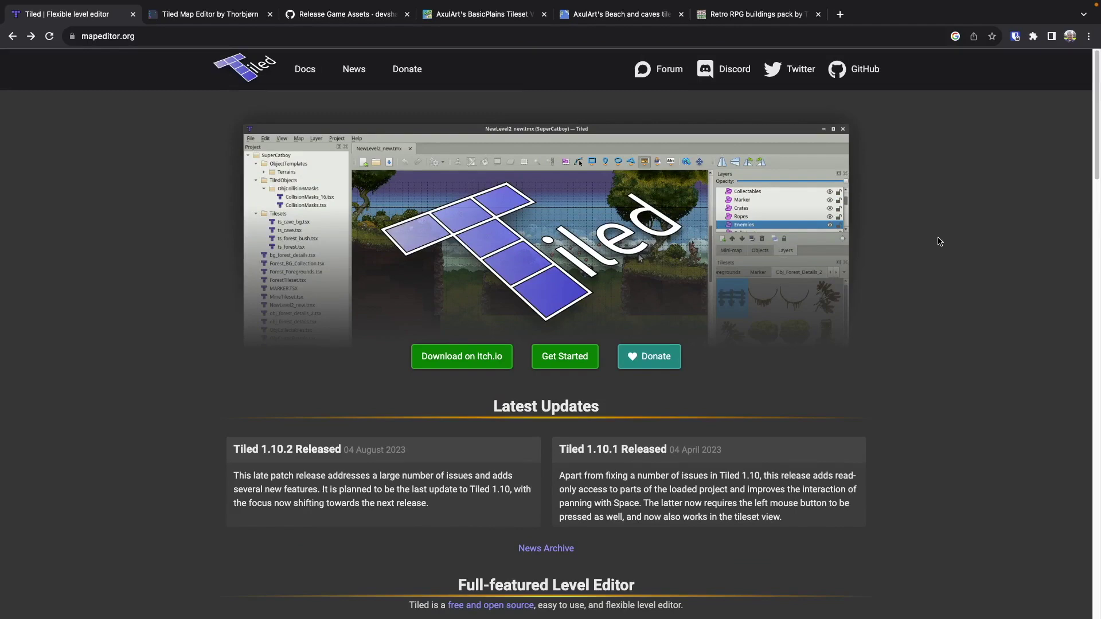
scroll(899, 239, down, 2)
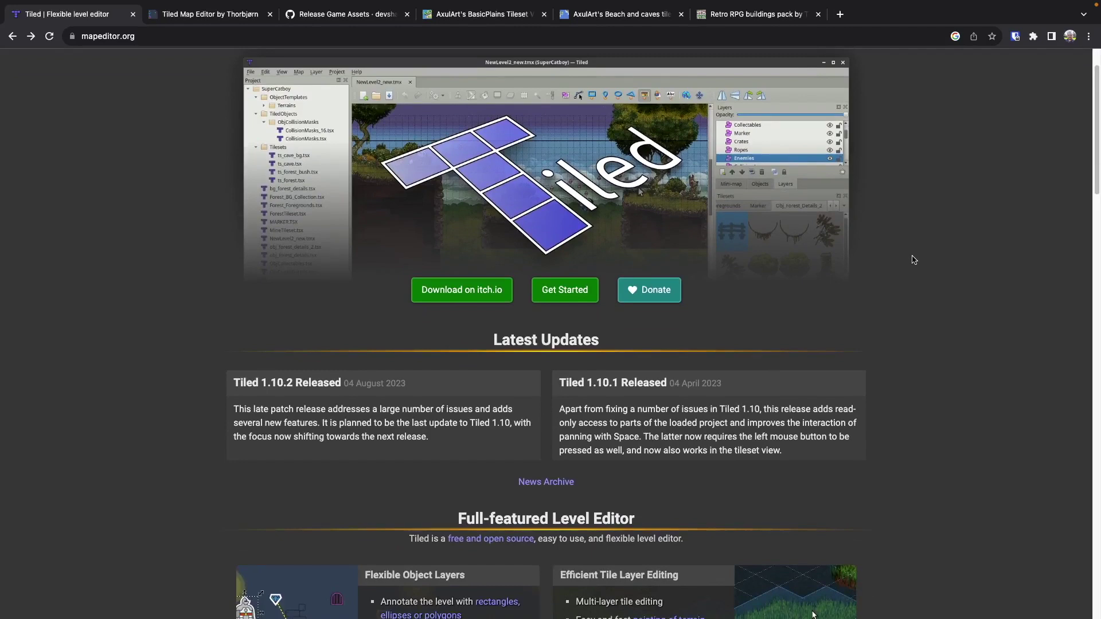
scroll(865, 234, up, 2)
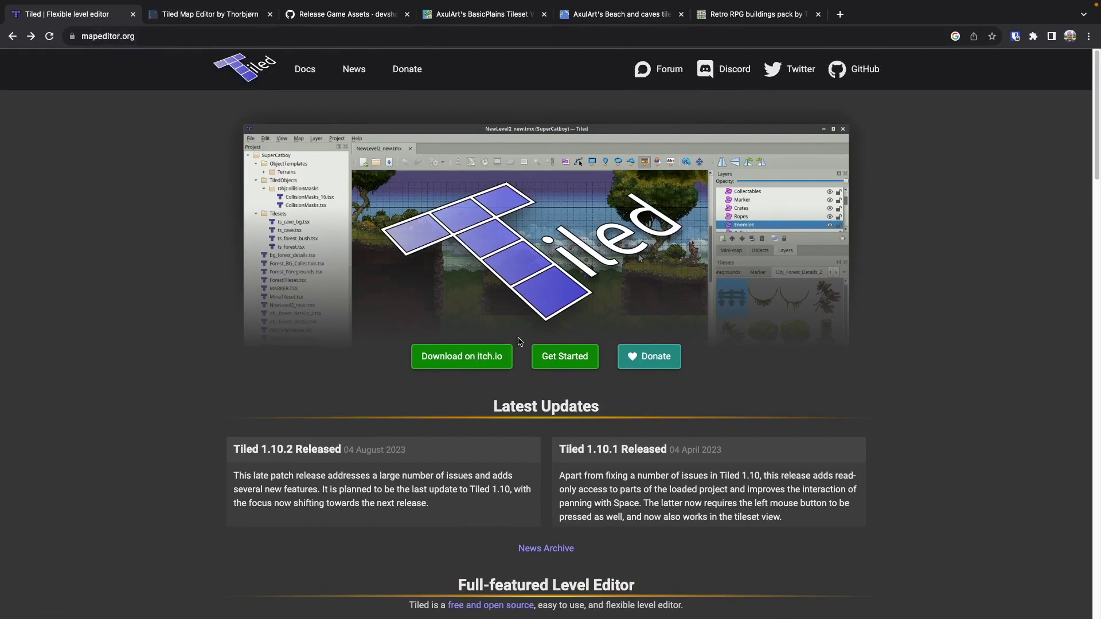
- Review the Tiled Map Editor page on itch.io, including the installers offered for each operating system
click(223, 16)
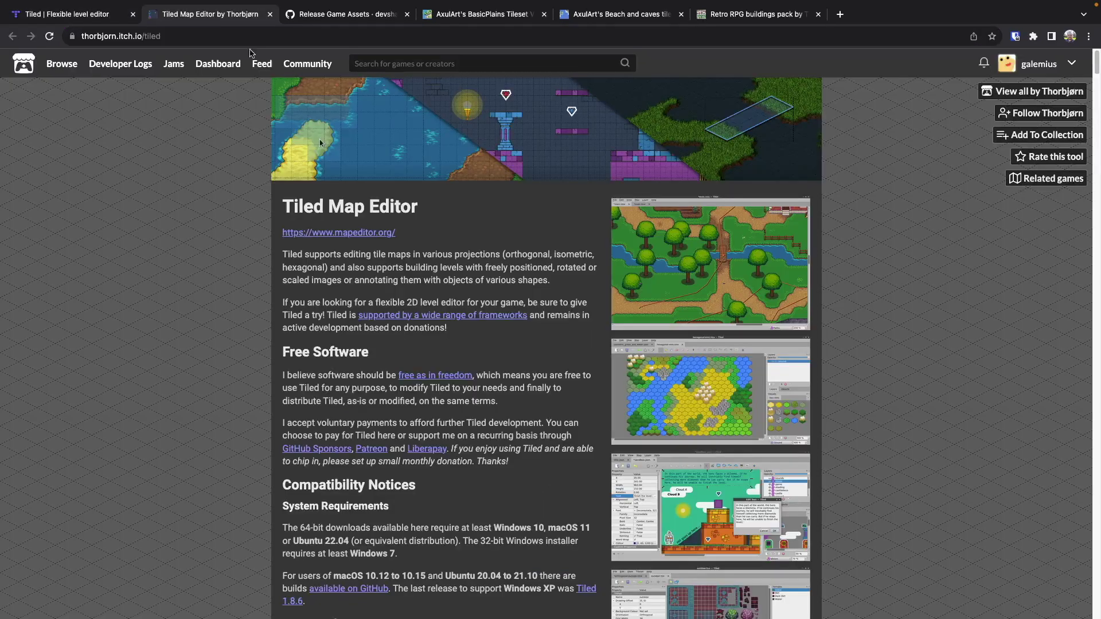
scroll(400, 292, down, 9)
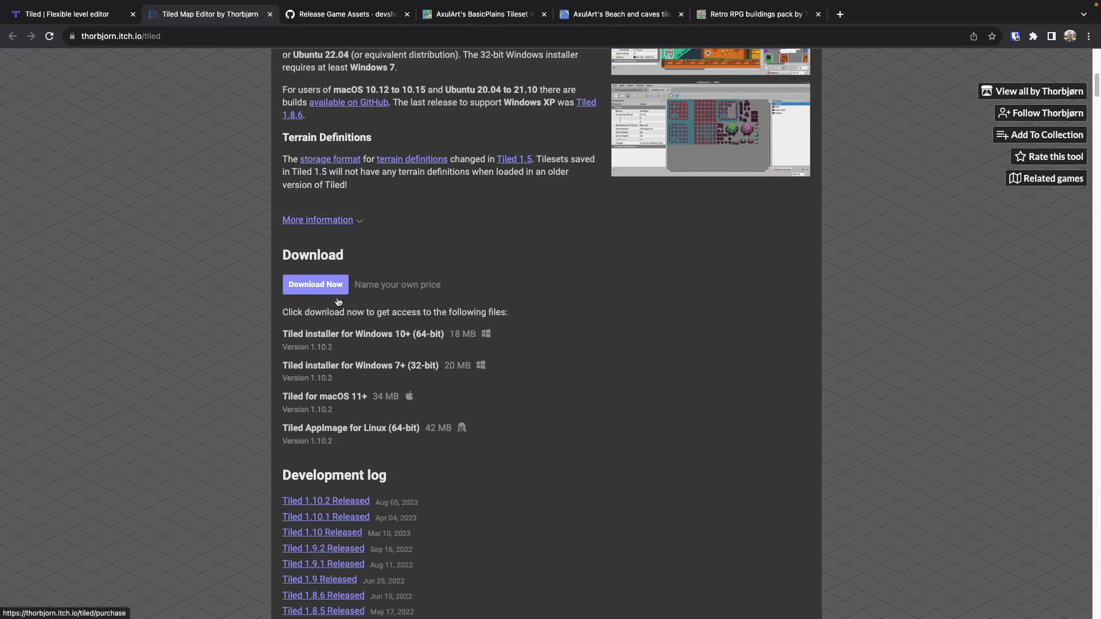
scroll(383, 321, down, 2)
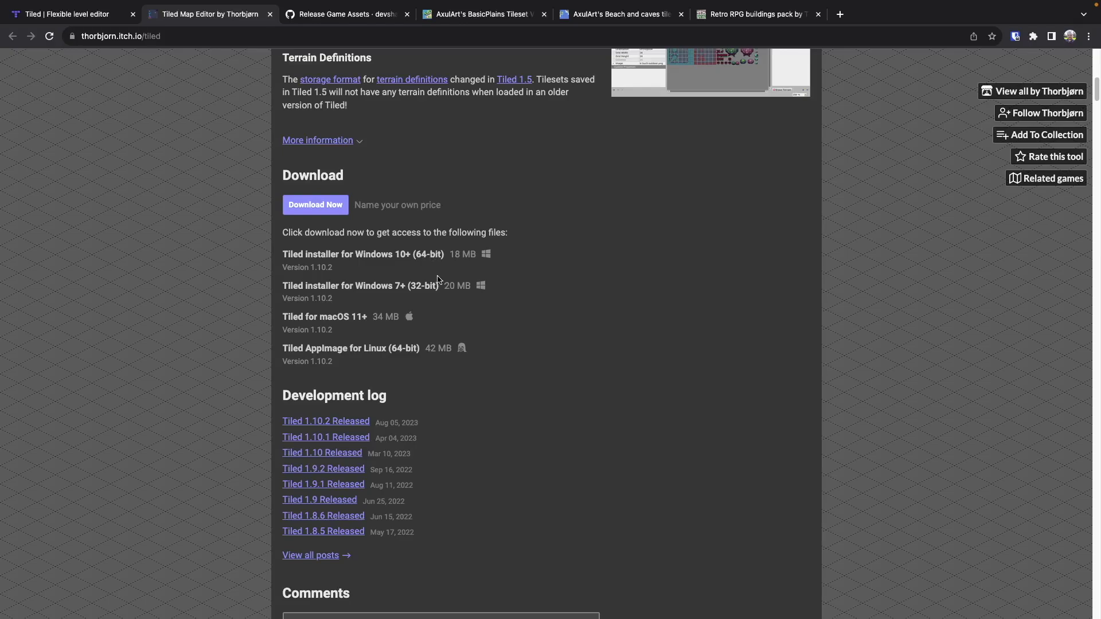
scroll(434, 284, up, 10)
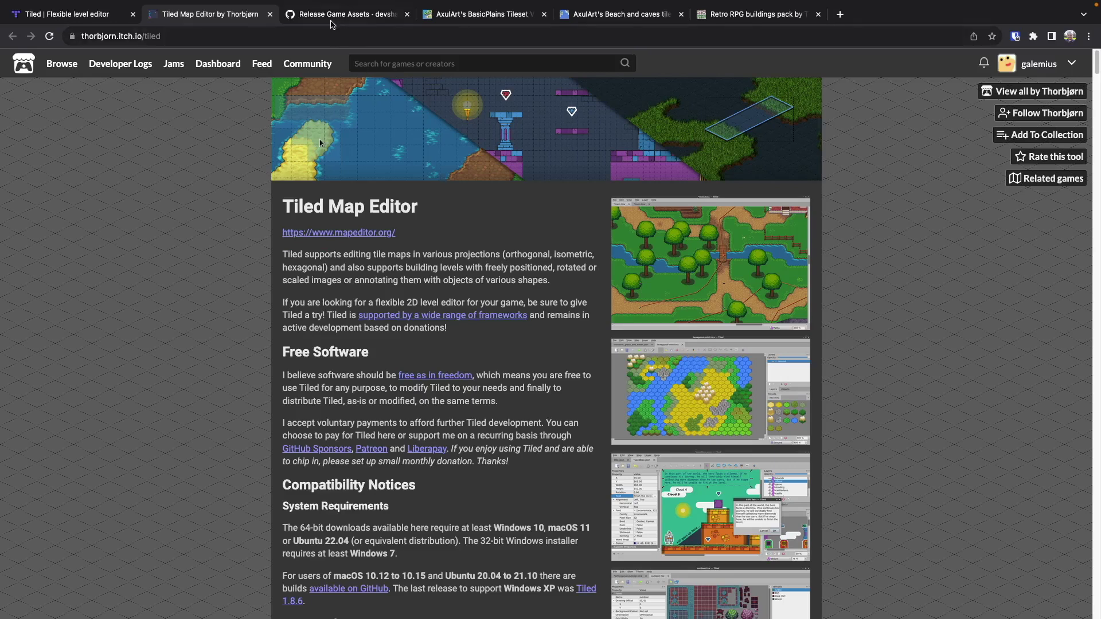
- Review the monster-tamer Game Assets release on GitHub, covering its zipped folders, credits table and downloadable assets
click(332, 21)
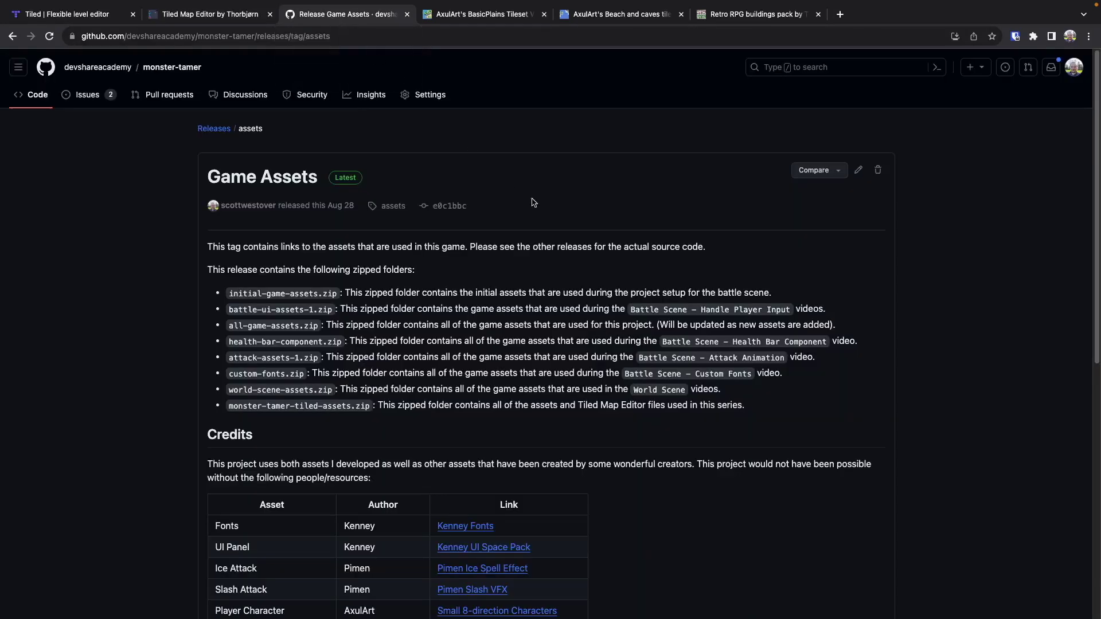
scroll(683, 352, down, 1)
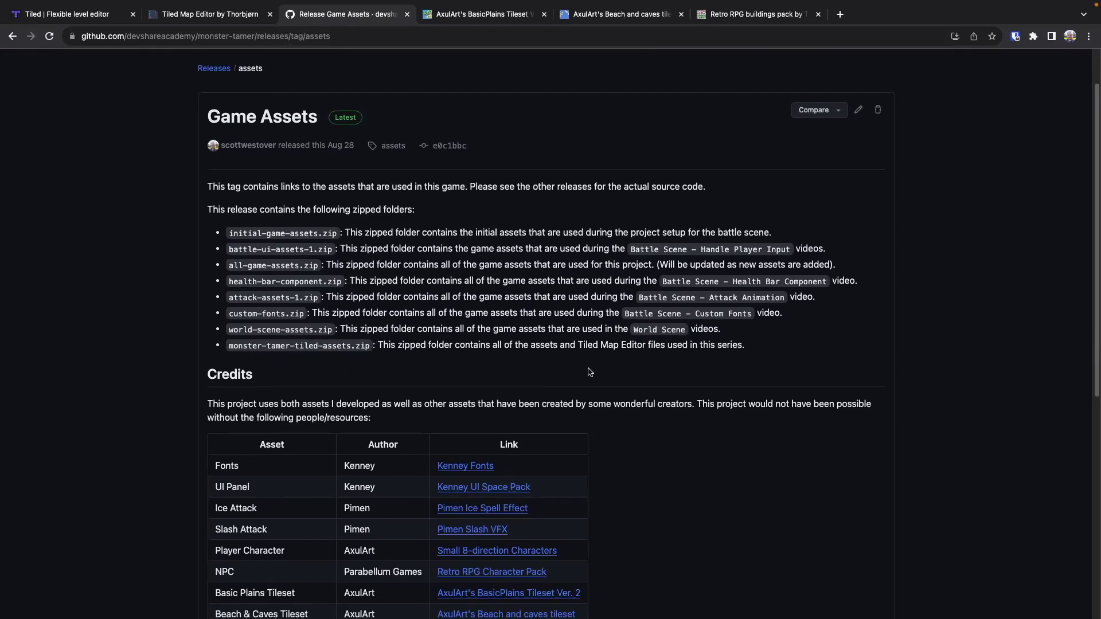
scroll(589, 372, down, 1)
scroll(588, 366, down, 2)
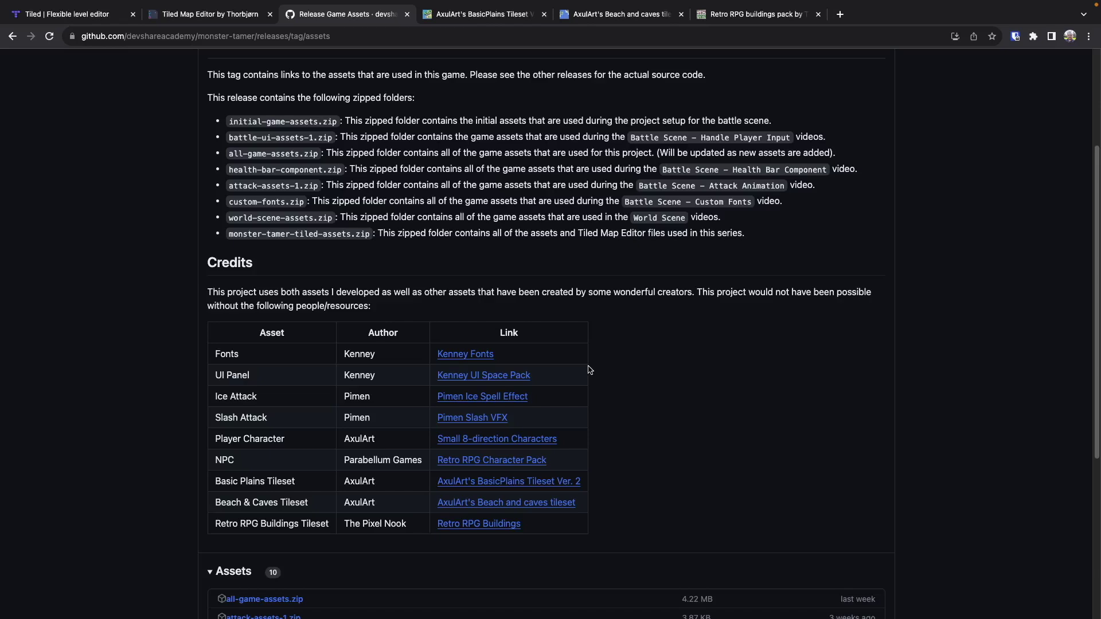
scroll(589, 370, down, 3)
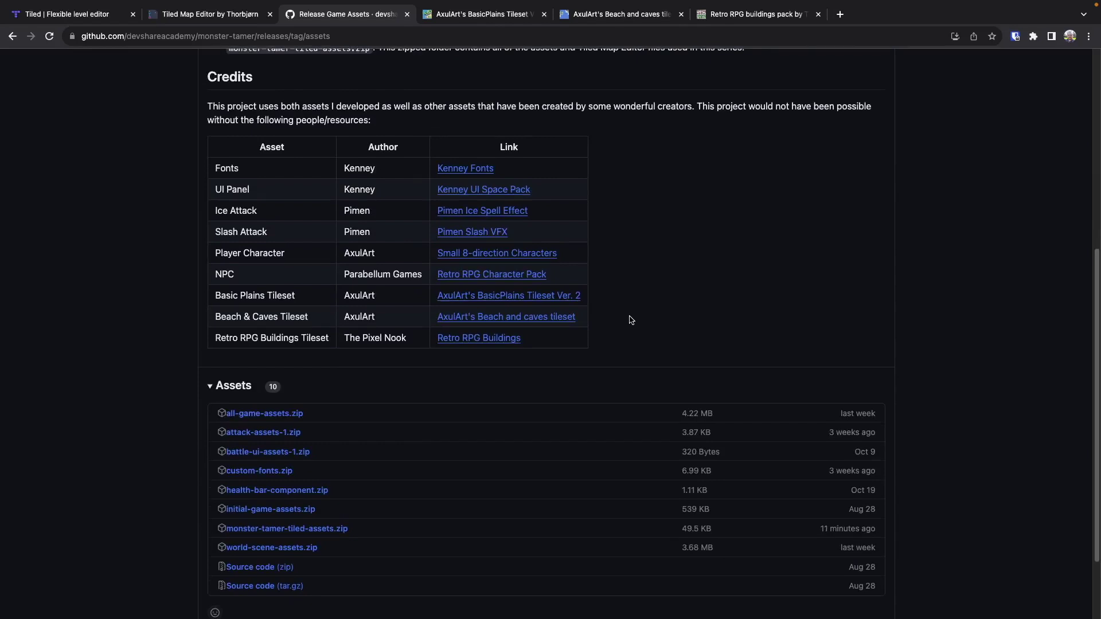
- Look over the BasicPlains, Beach and caves, and Retro RPG buildings asset pages, then return to the GitHub release
click(456, 16)
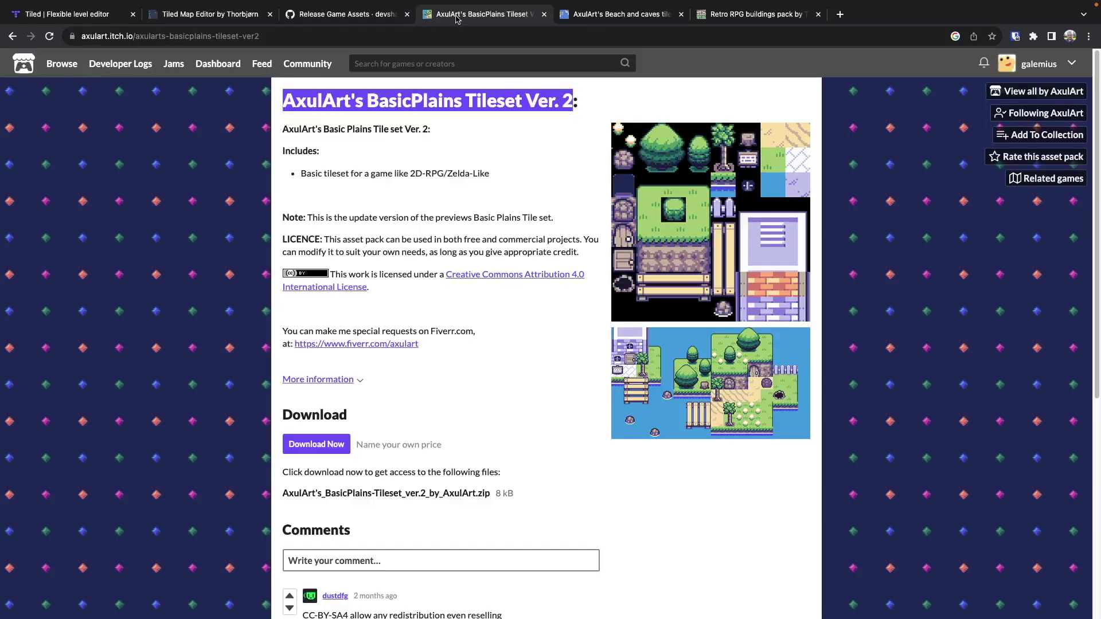
click(534, 193)
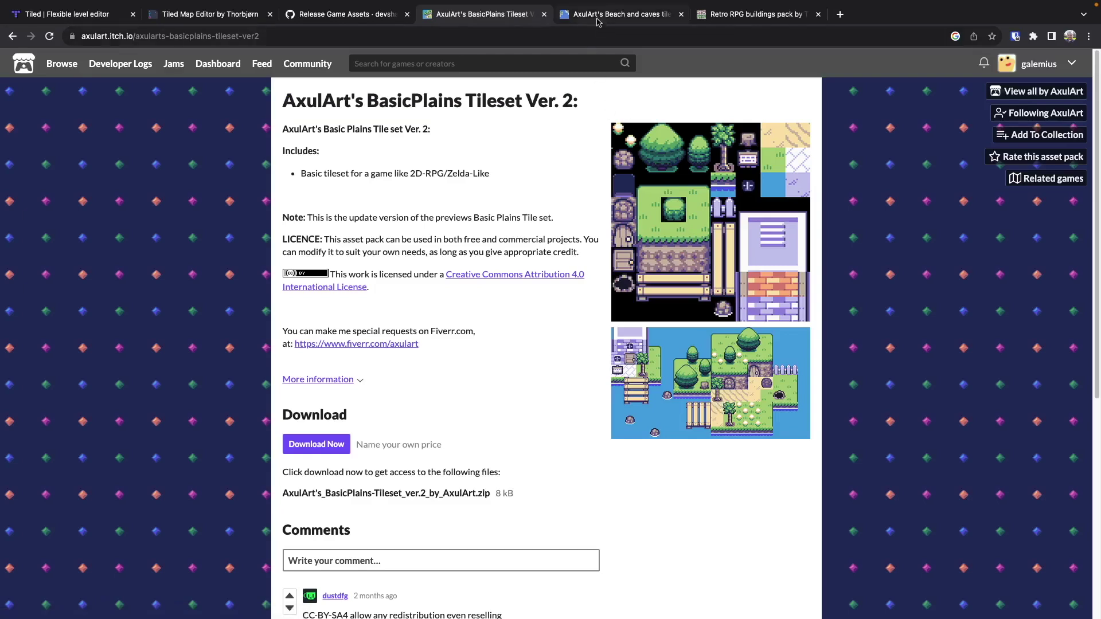
key(ctrl+Tab)
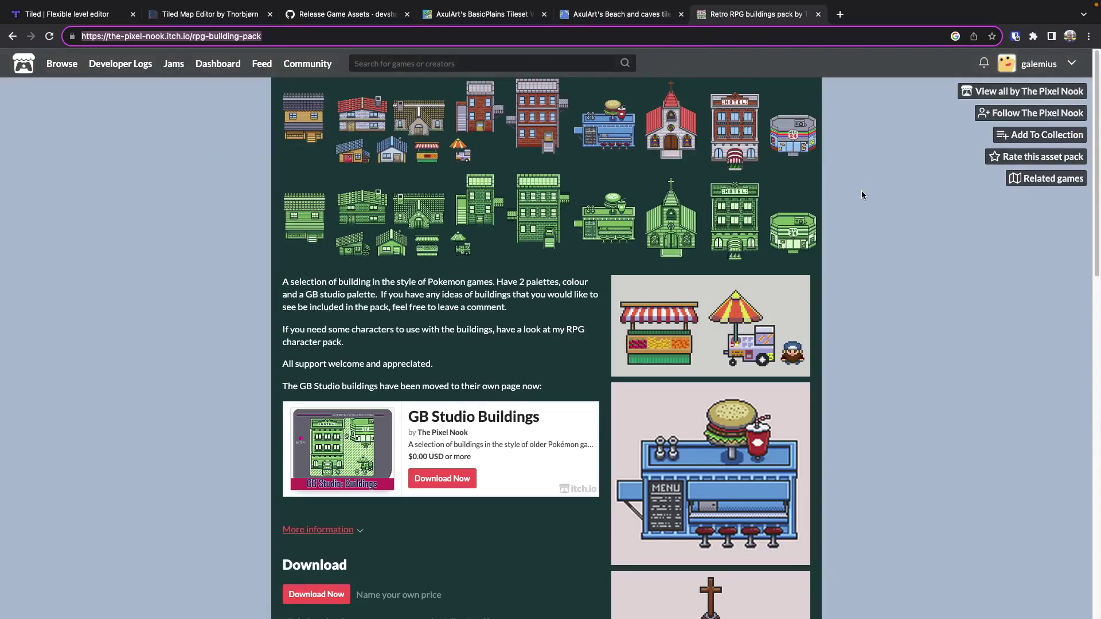
click(608, 14)
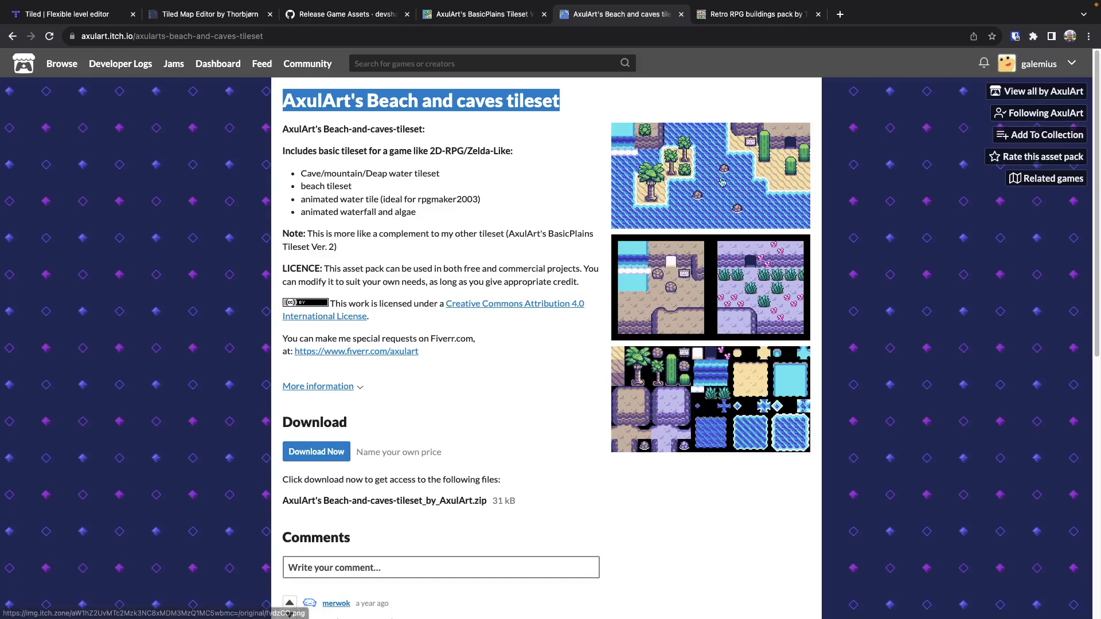
click(392, 21)
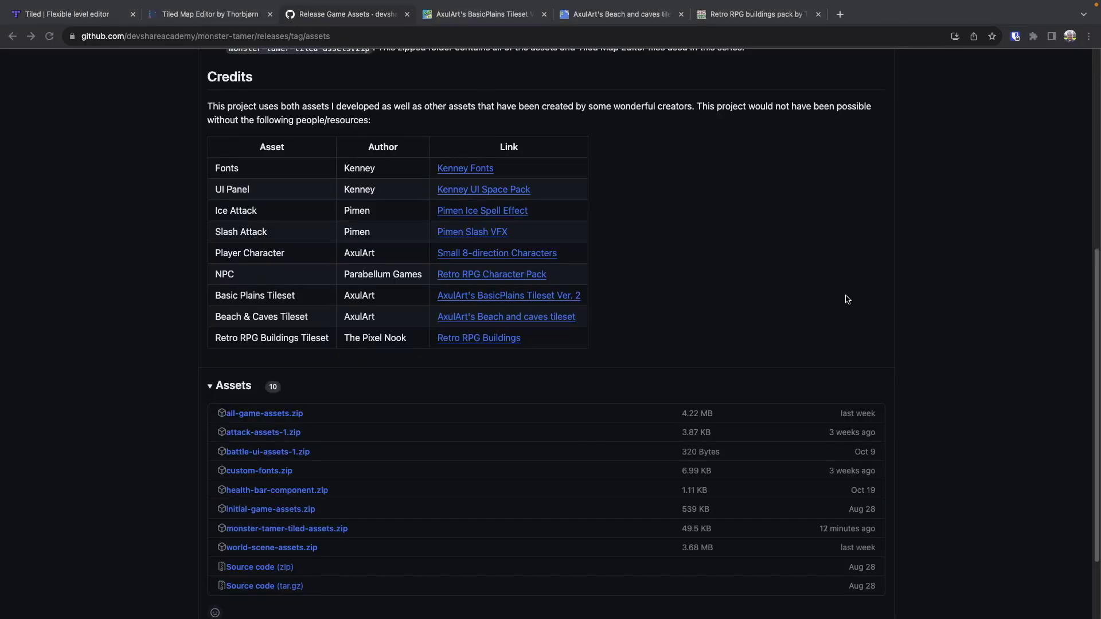
- Switch to Tiled and browse to the monster-tamer-tiled-assets folder on the Desktop for opening a file or project
key(ctrl+Left)
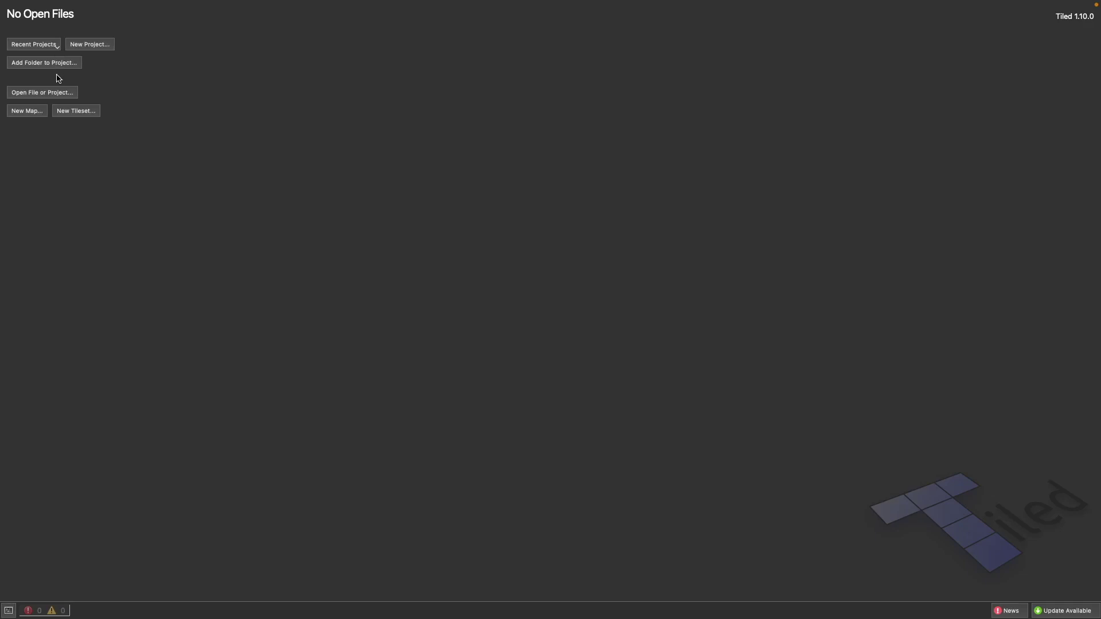
click(69, 92)
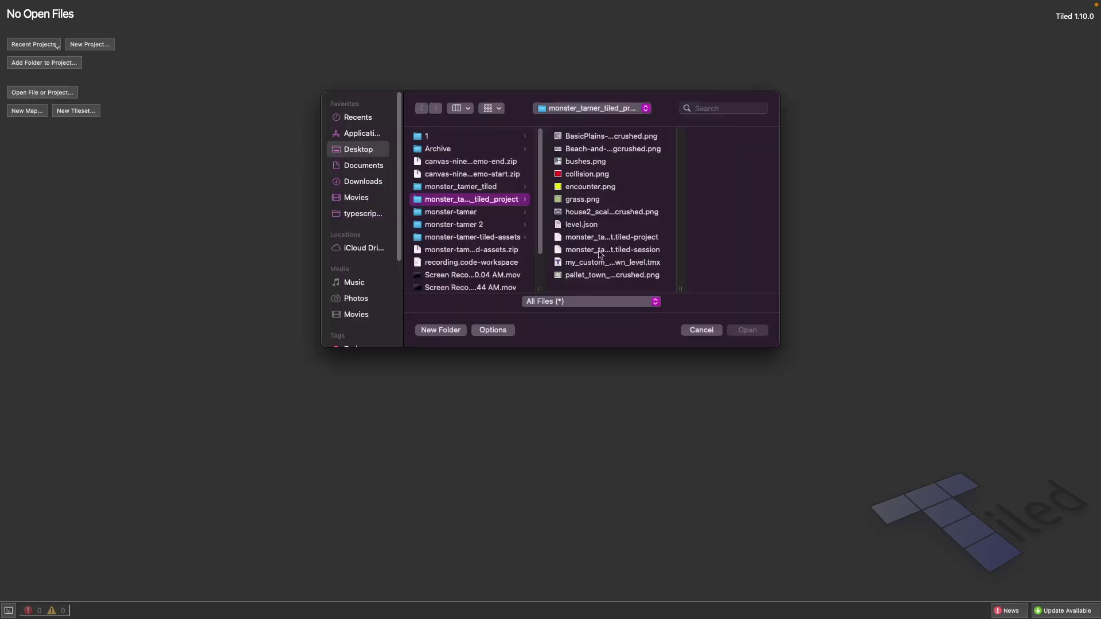
click(470, 237)
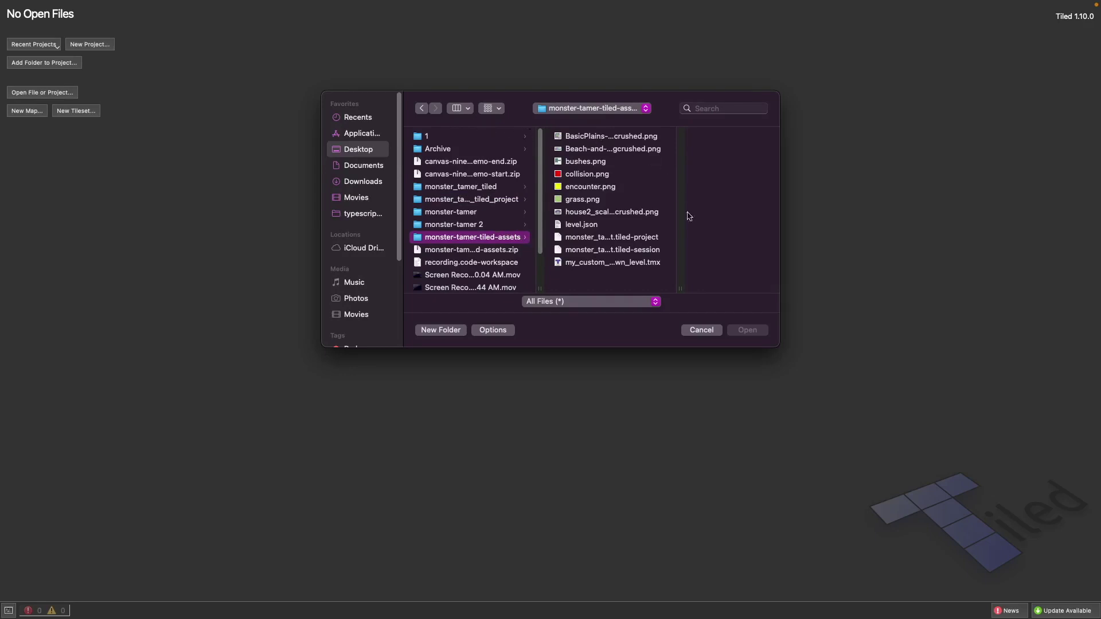
drag(680, 289, 701, 287)
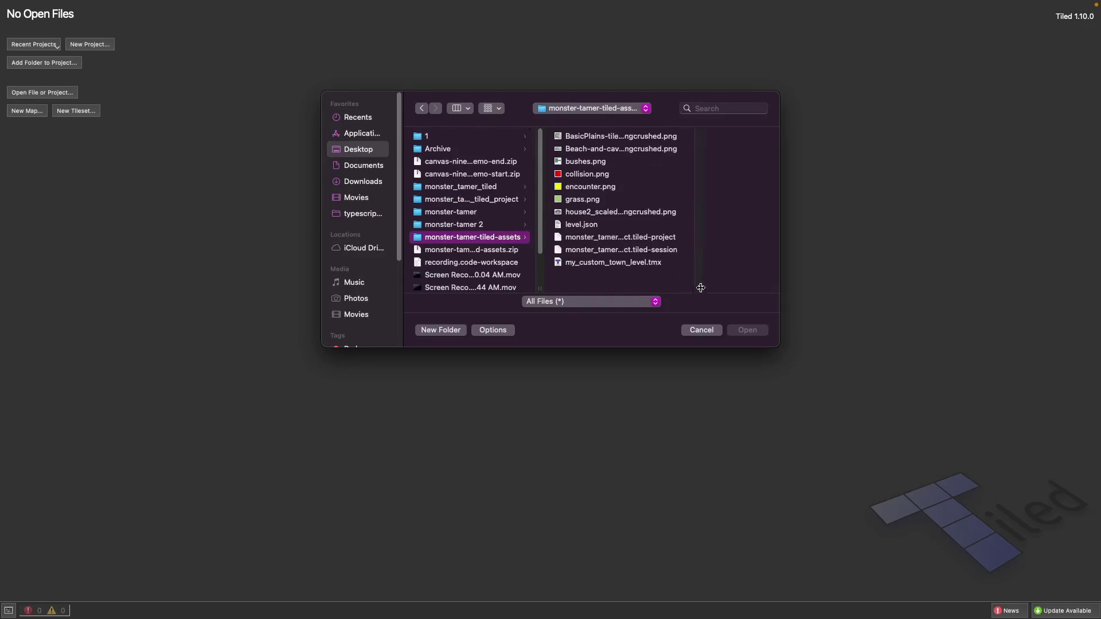
- Preview the files in the monster-tamer-tiled-assets folder, from the tileset images through level.json to my_custom_town_level.tmx
click(624, 137)
click(593, 150)
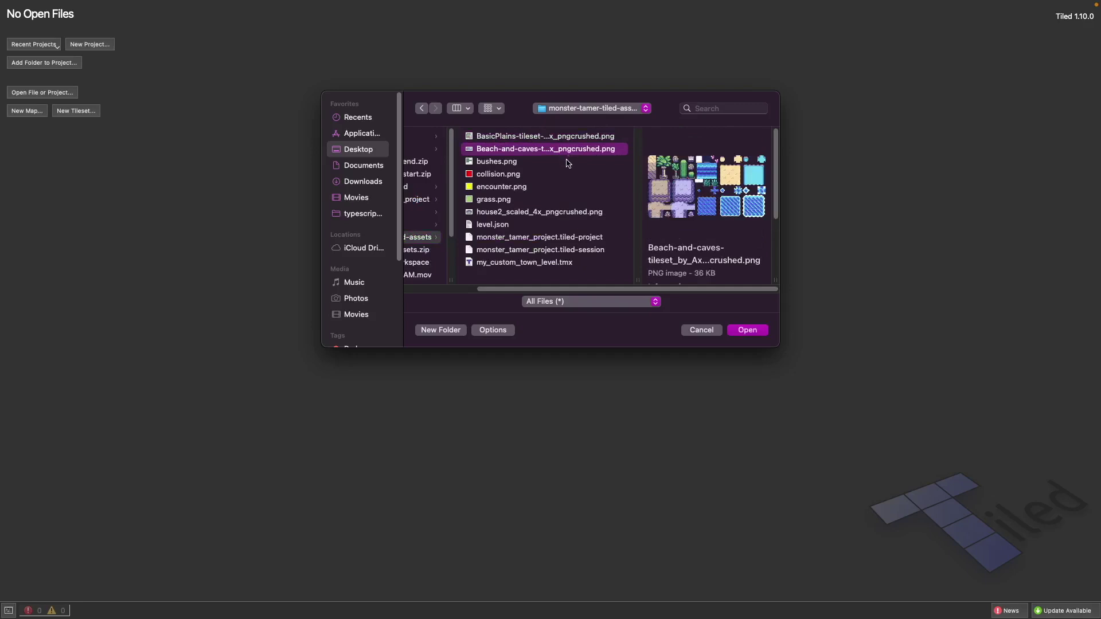
key(Down)
key(Down)
key(Down)
key(Down)
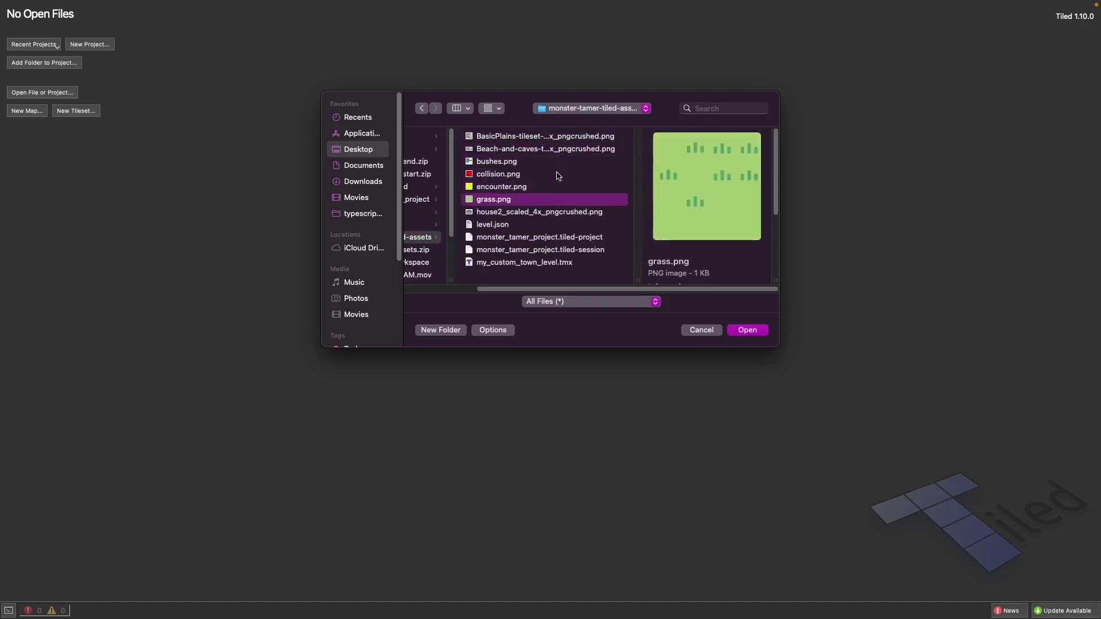
key(Down)
key(Down)
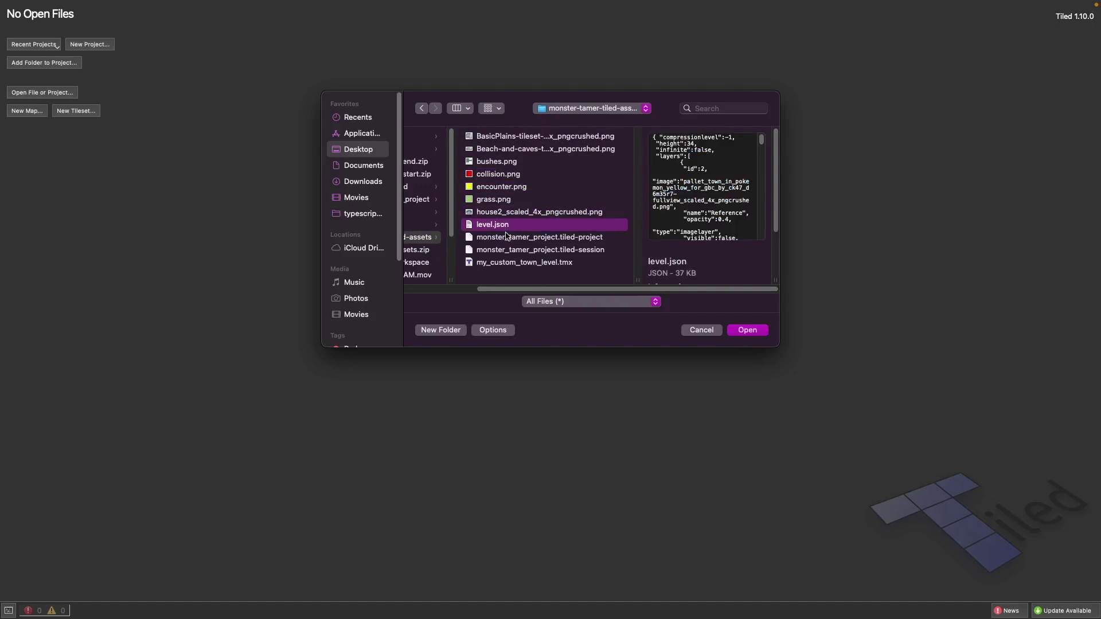
key(Down)
key(Down)
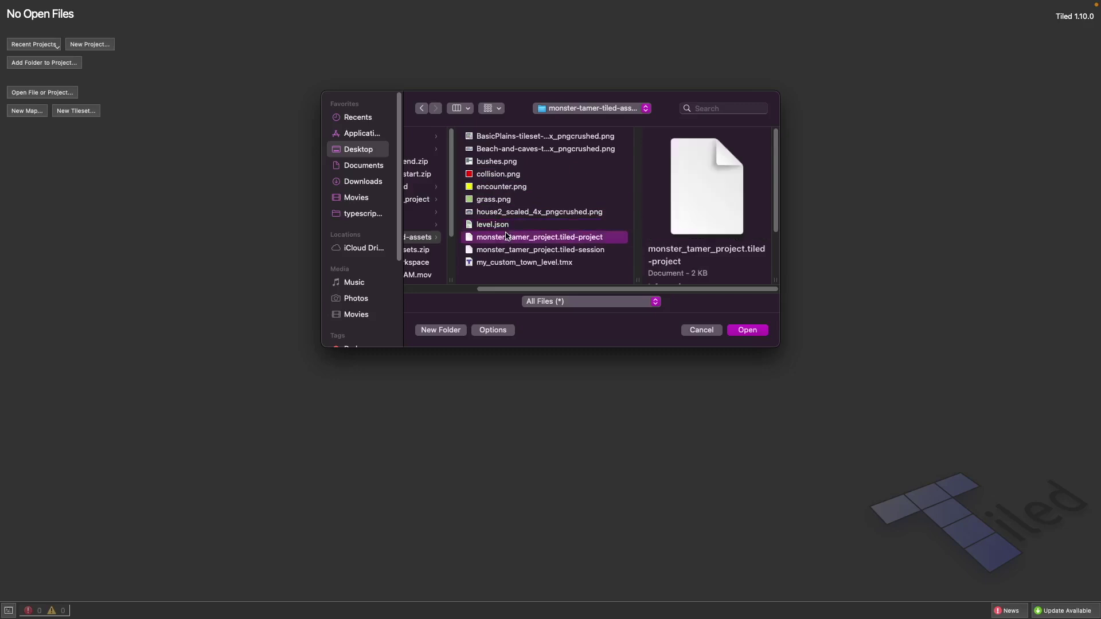
key(Down)
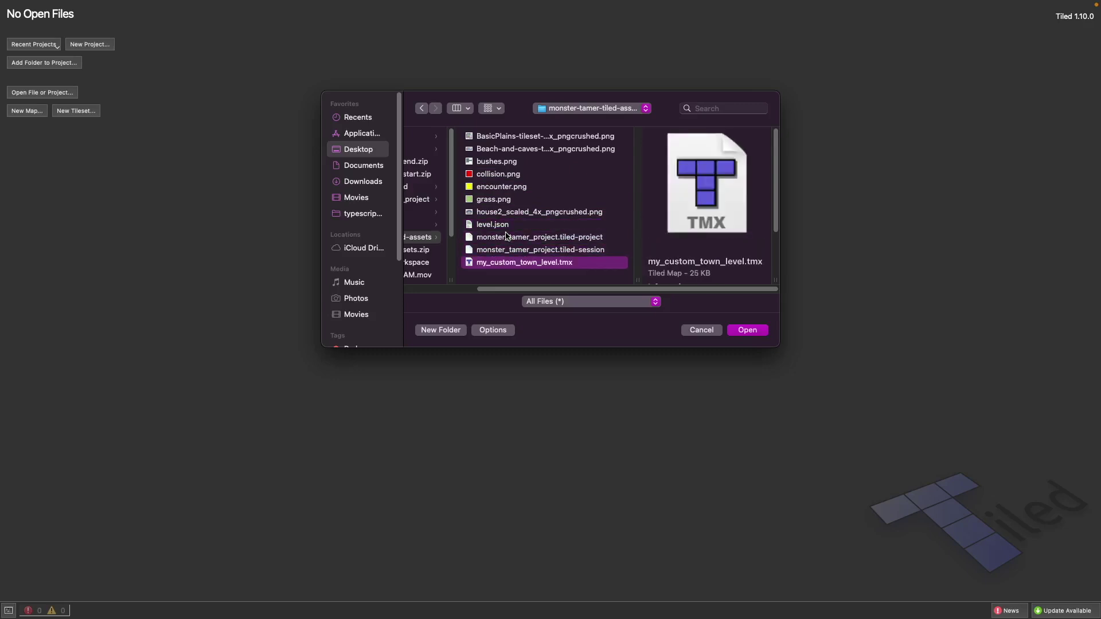
- Open the project file monster_tamer_project.tiled-project
click(506, 236)
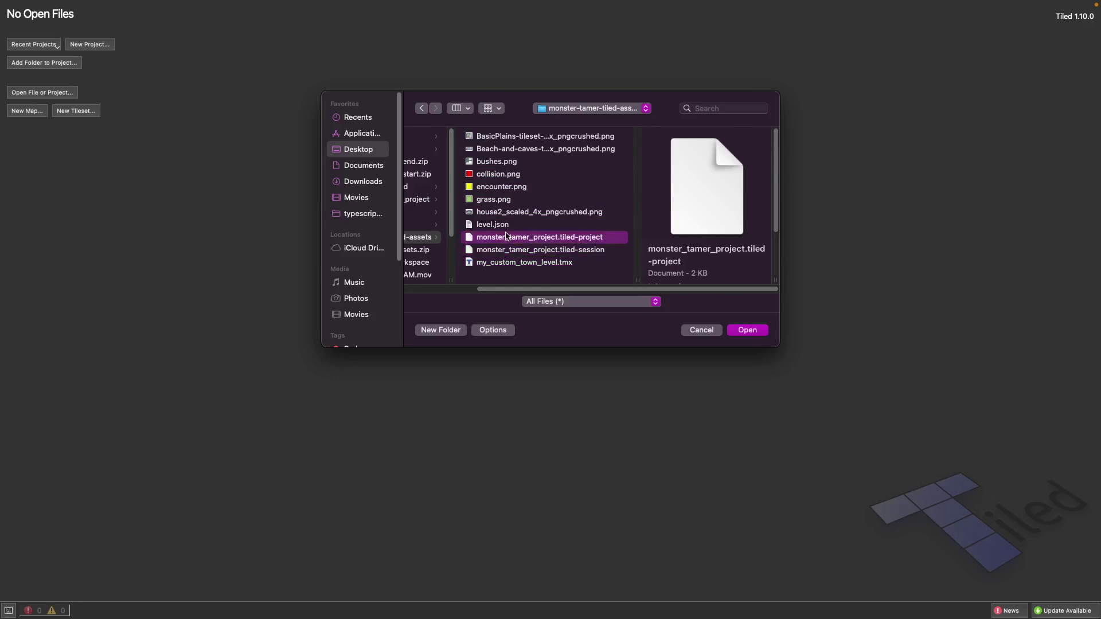
click(761, 333)
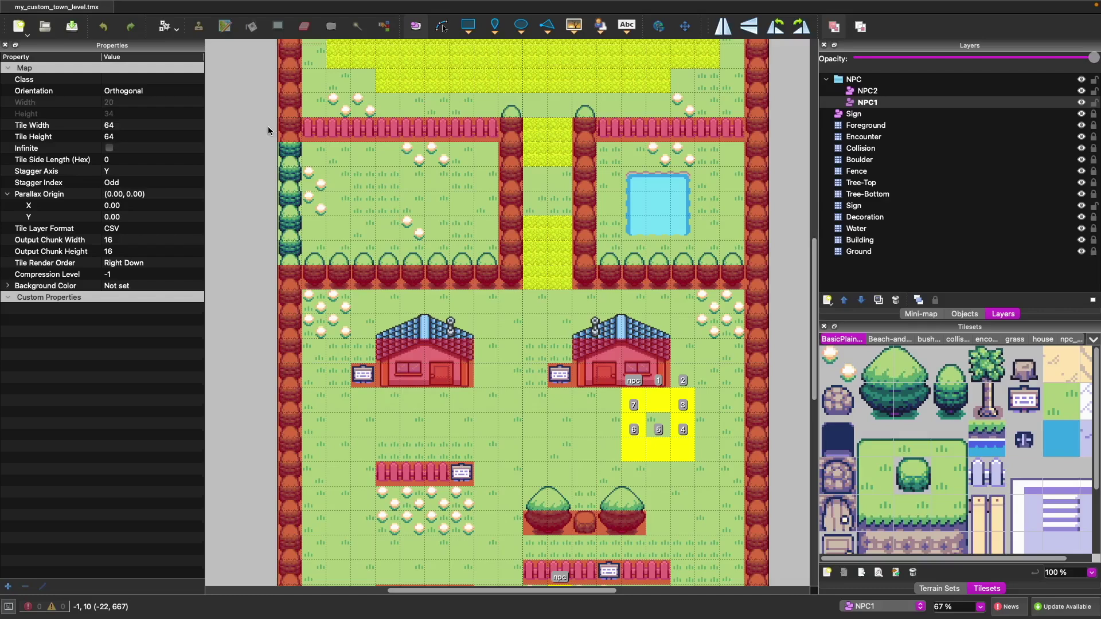
- Examine the town map and inspect the properties of path object 1 and the npc object beside the house with the yellow path
scroll(267, 126, up, 3)
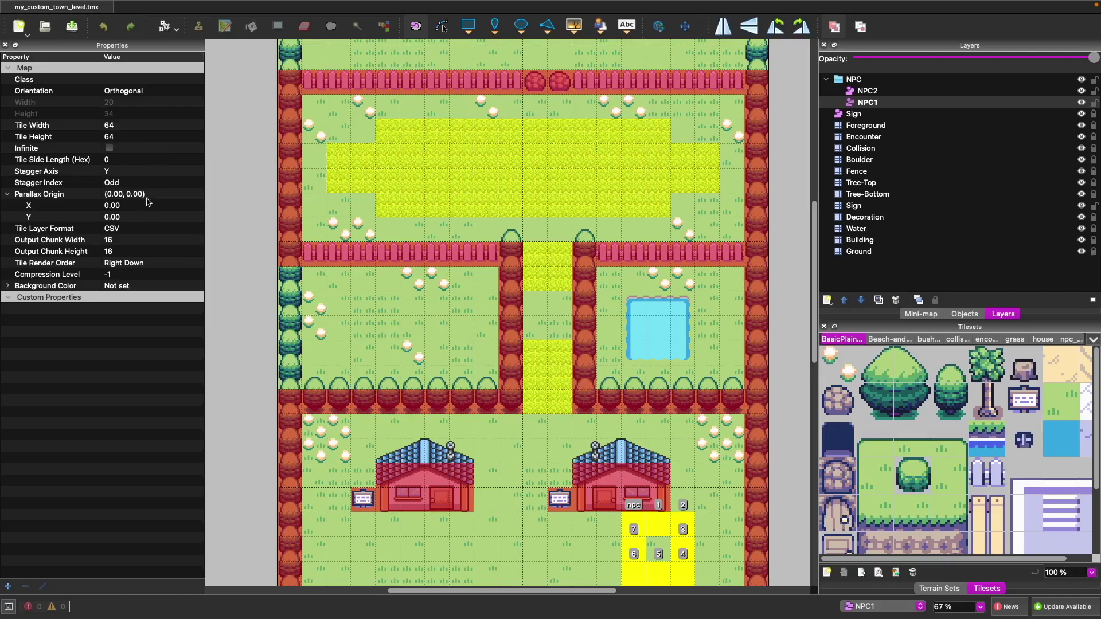
scroll(613, 310, down, 2)
scroll(613, 310, down, 2)
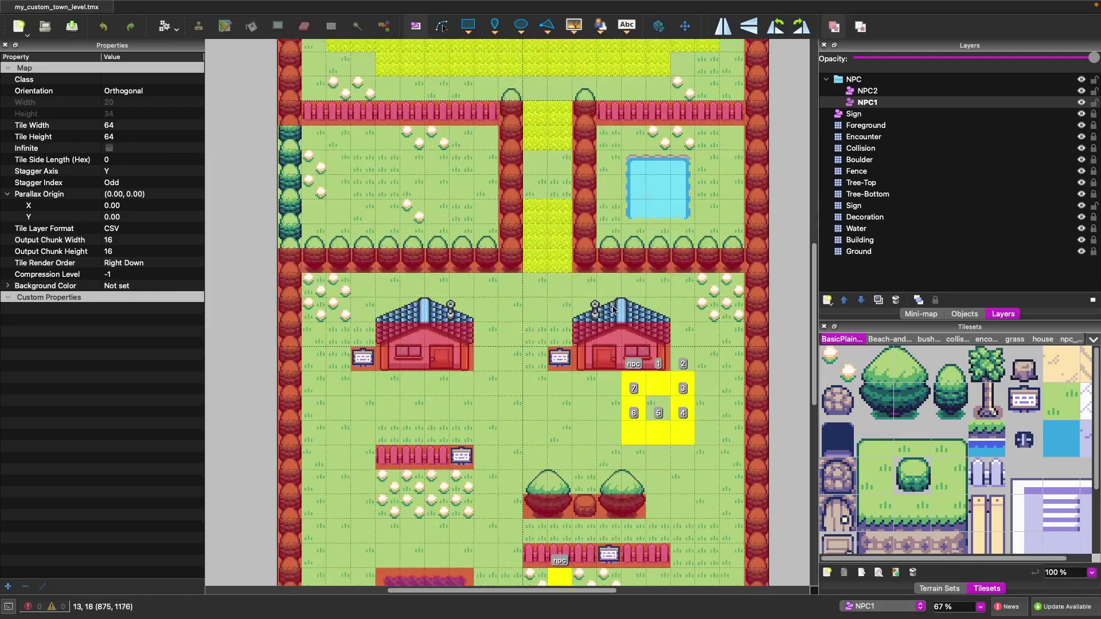
click(660, 364)
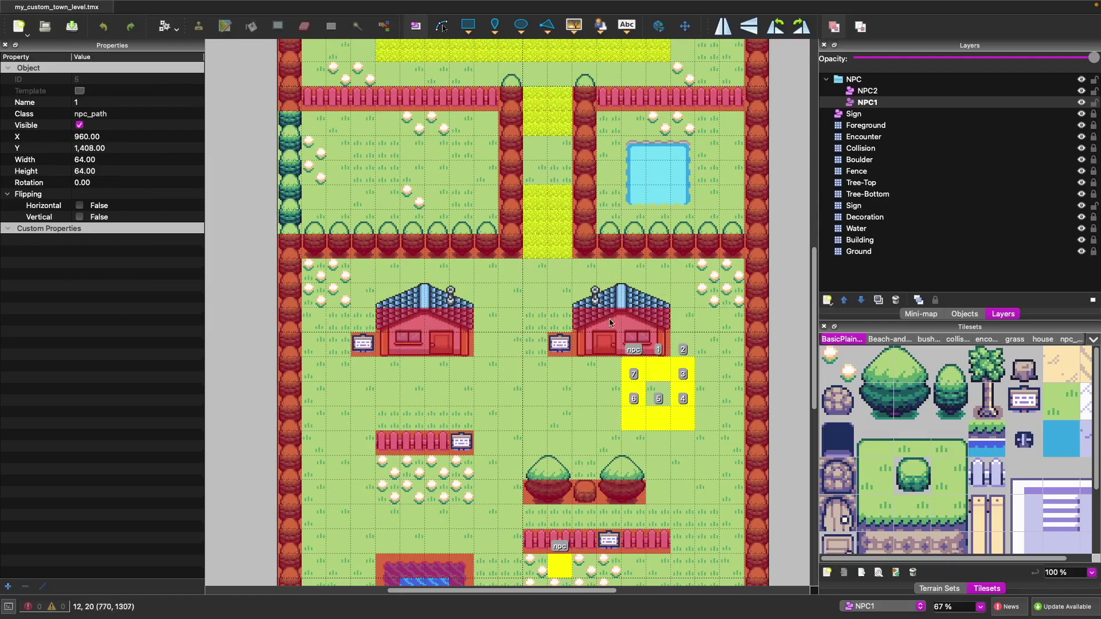
click(634, 373)
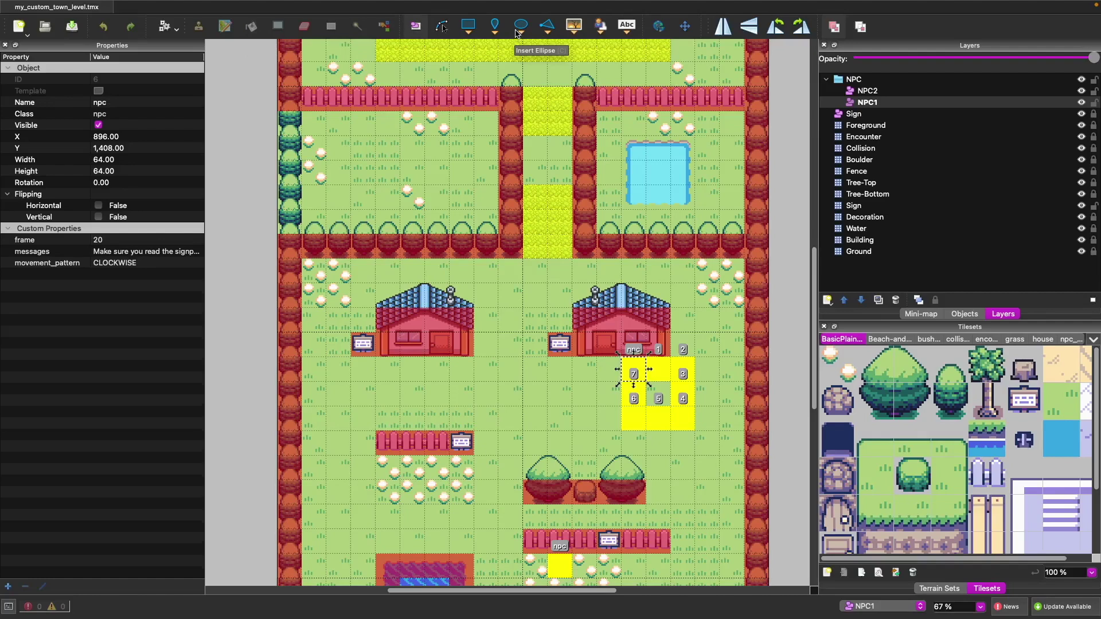
- Inspect the Building and Boulder tile layers and their properties
click(901, 240)
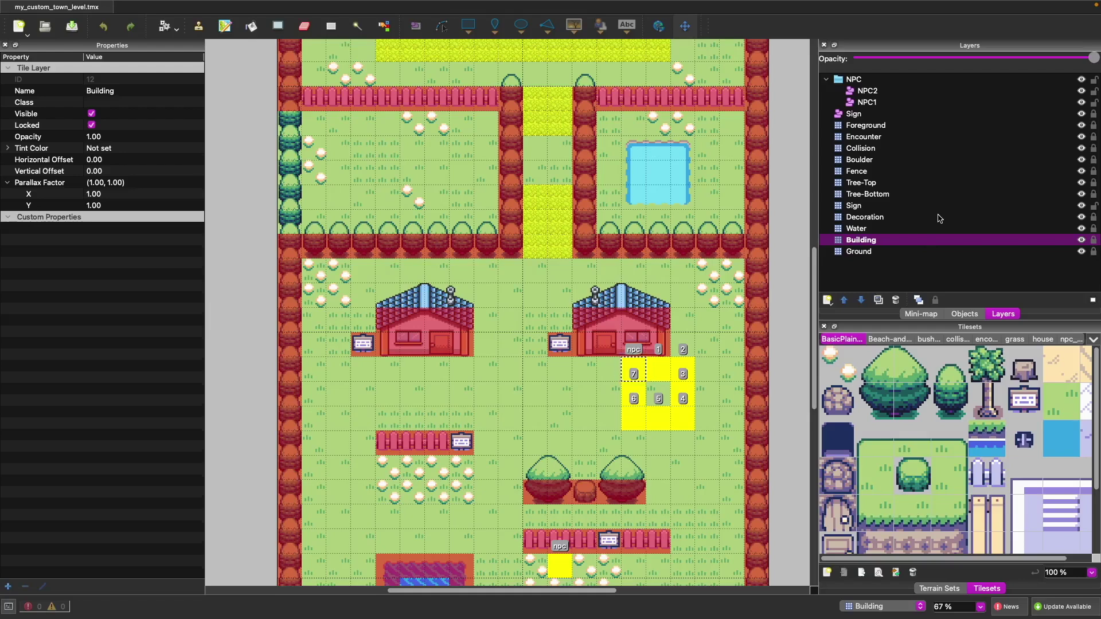
click(864, 159)
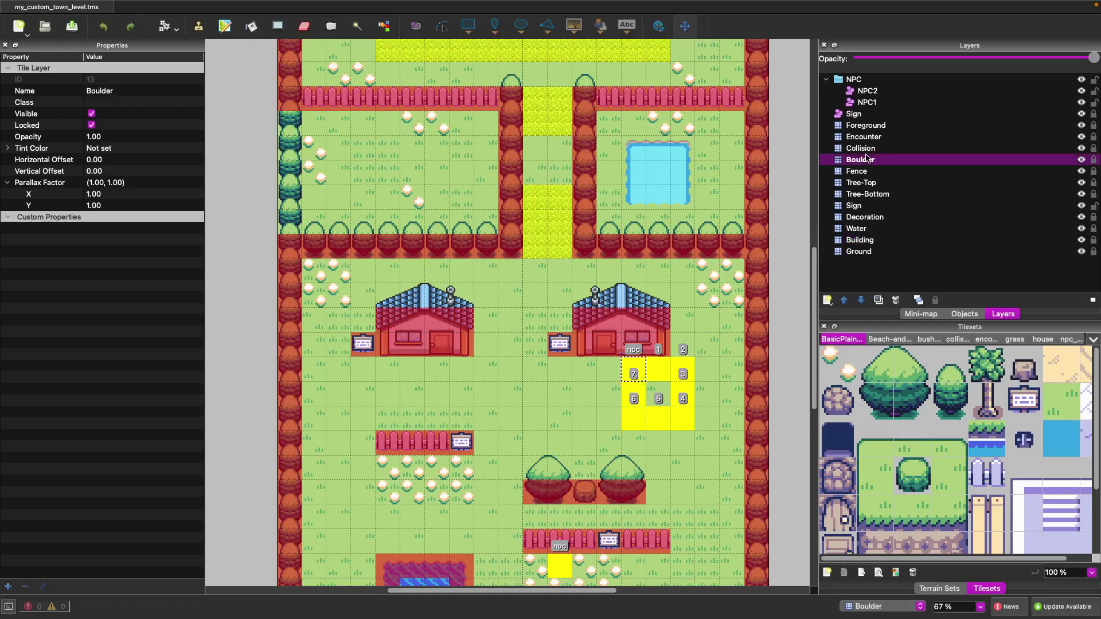
- Inspect the Collision and Encounter tile layers and their properties, and check which layer types can be added
click(865, 150)
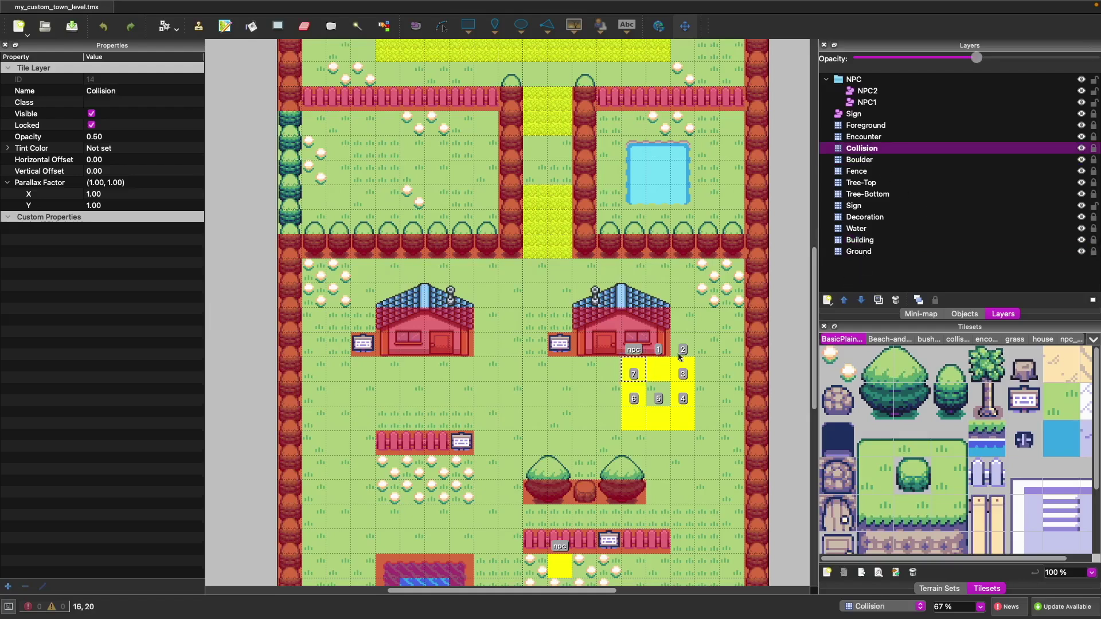
scroll(736, 361, down, 2)
scroll(736, 360, down, 3)
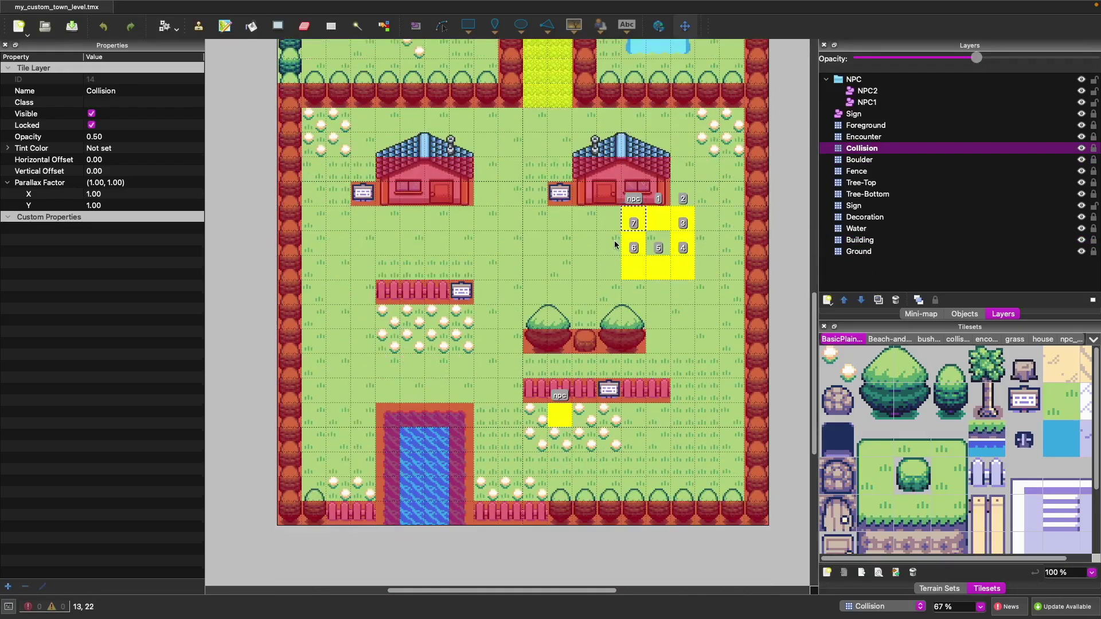
scroll(679, 365, up, 1)
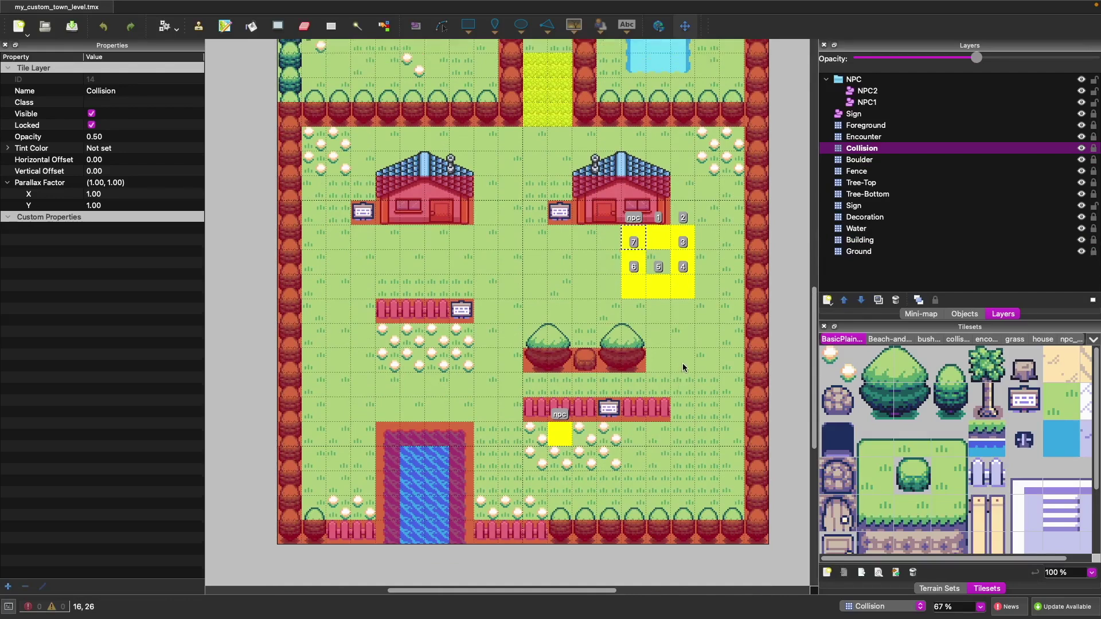
click(872, 137)
click(867, 151)
click(872, 138)
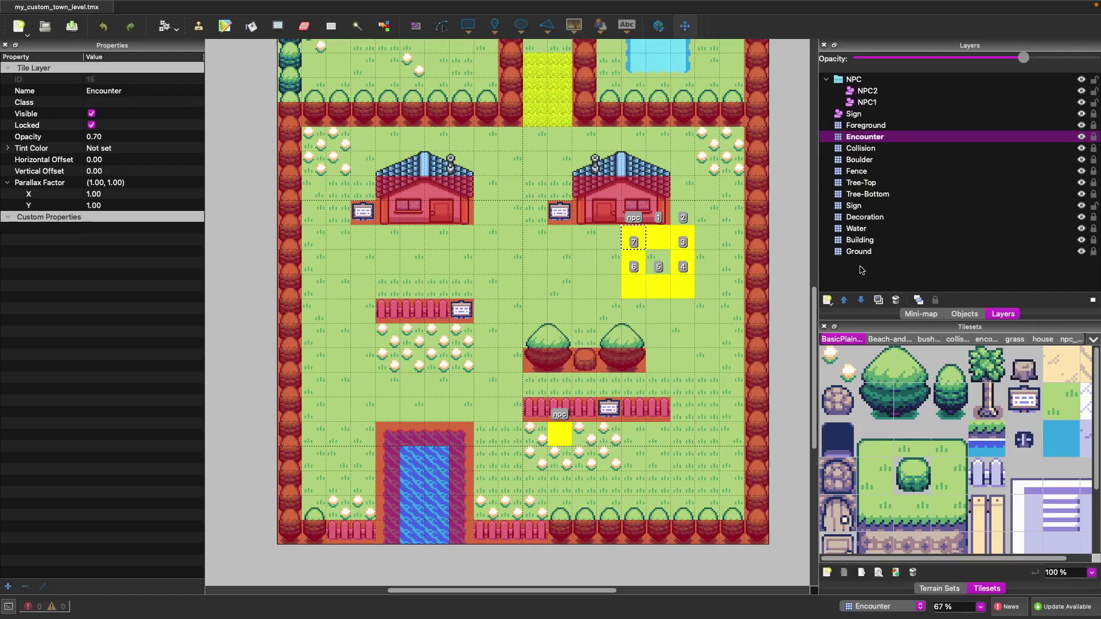
click(831, 299)
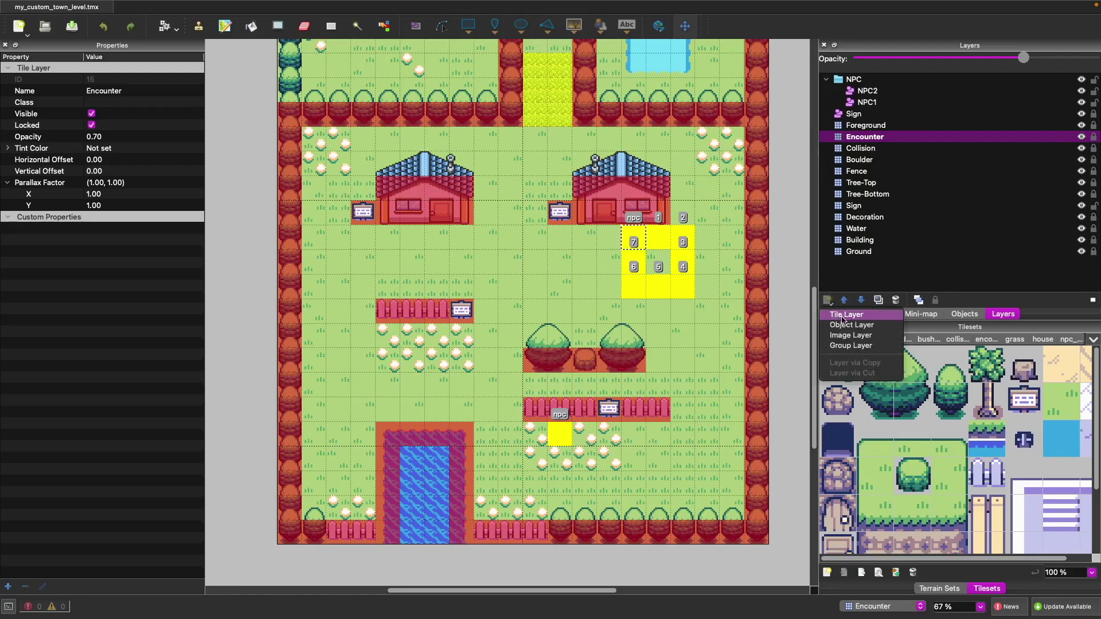
click(888, 264)
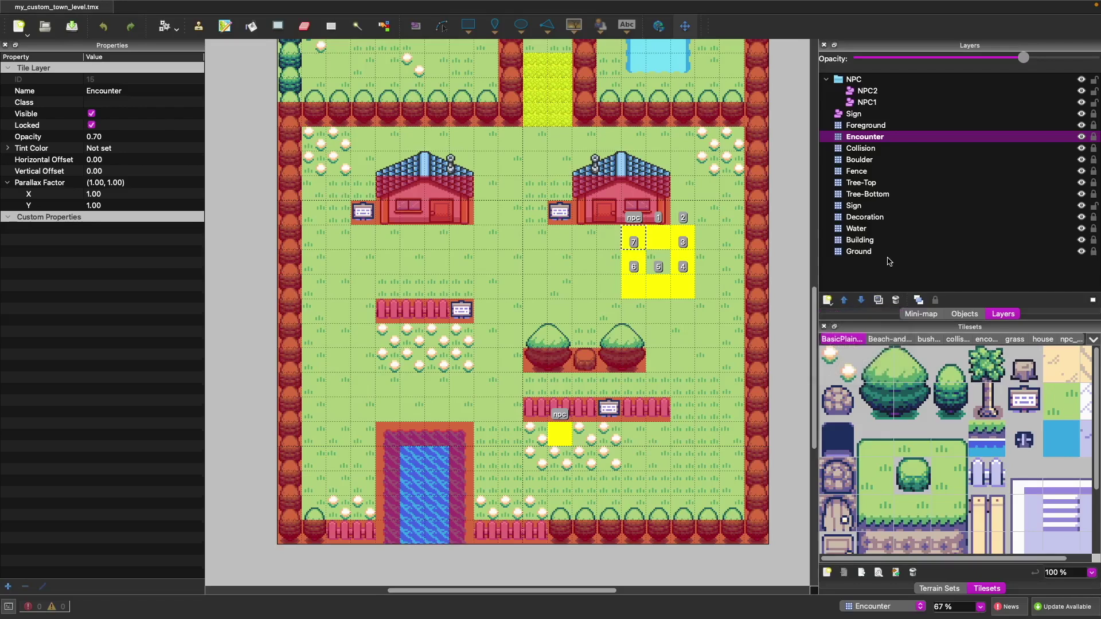
- Add a tile layer directly above Ground, keeping its default name, and paint BasicPlains sand tiles on the grass between the two houses
click(890, 254)
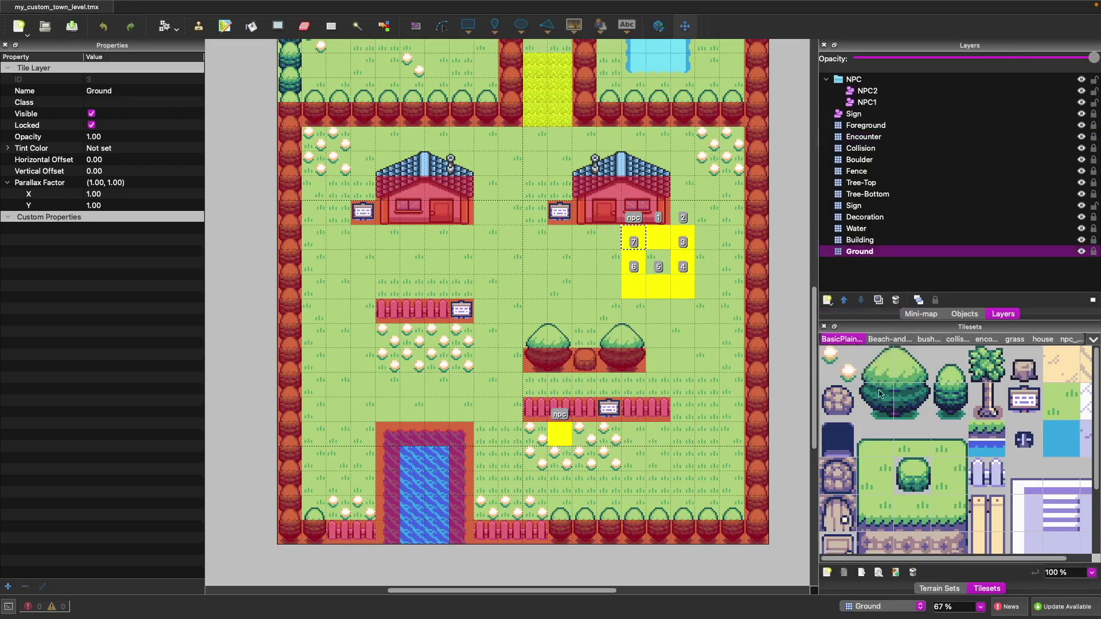
drag(851, 366, 855, 390)
click(954, 377)
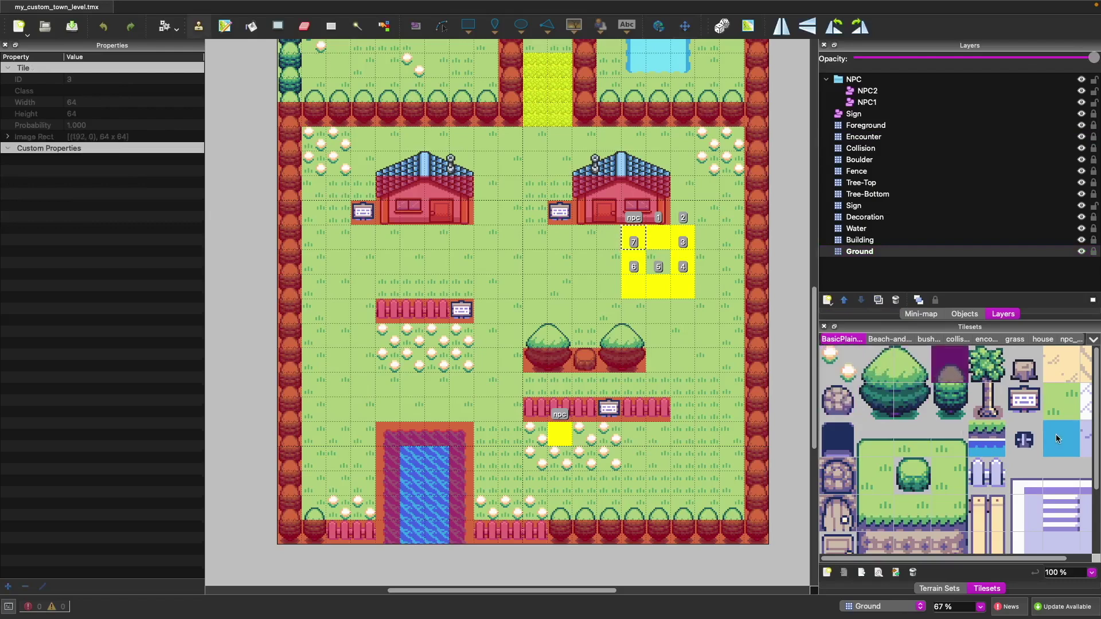
click(1047, 352)
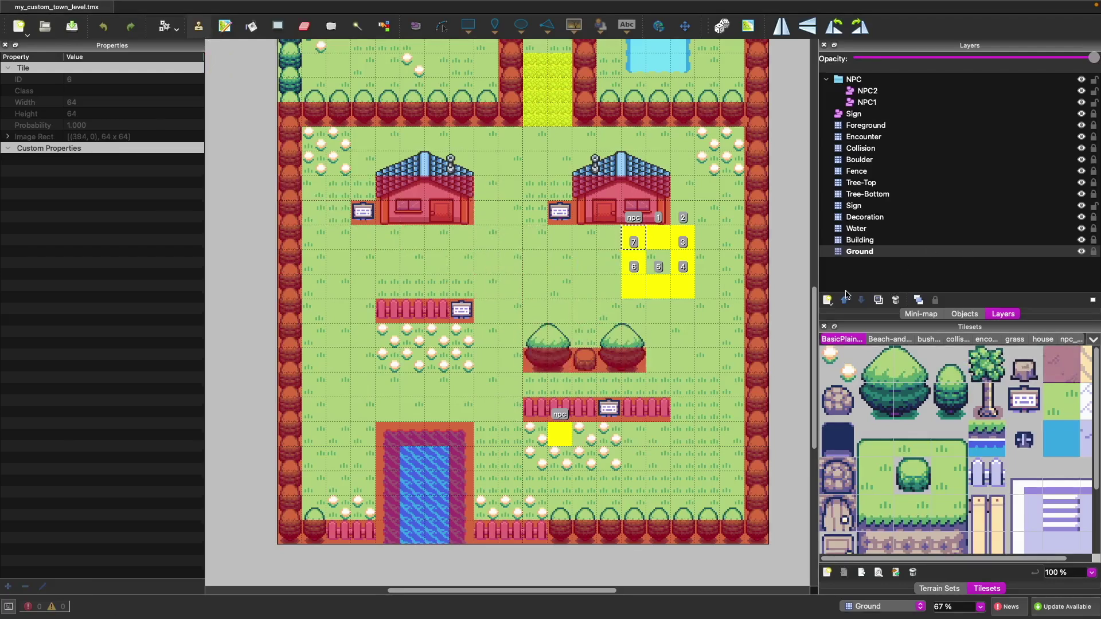
click(829, 300)
click(842, 318)
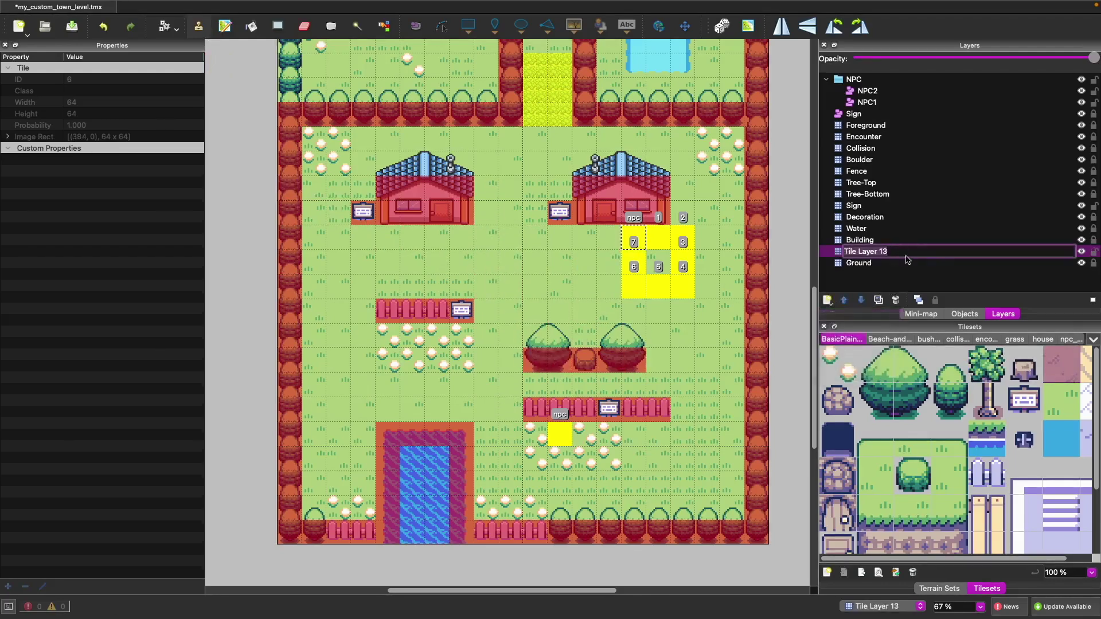
key(Return)
mouse_move(514, 290)
mouse_down()
mouse_move(536, 290)
mouse_move(533, 229)
mouse_move(509, 247)
mouse_move(510, 268)
mouse_move(486, 262)
mouse_up()
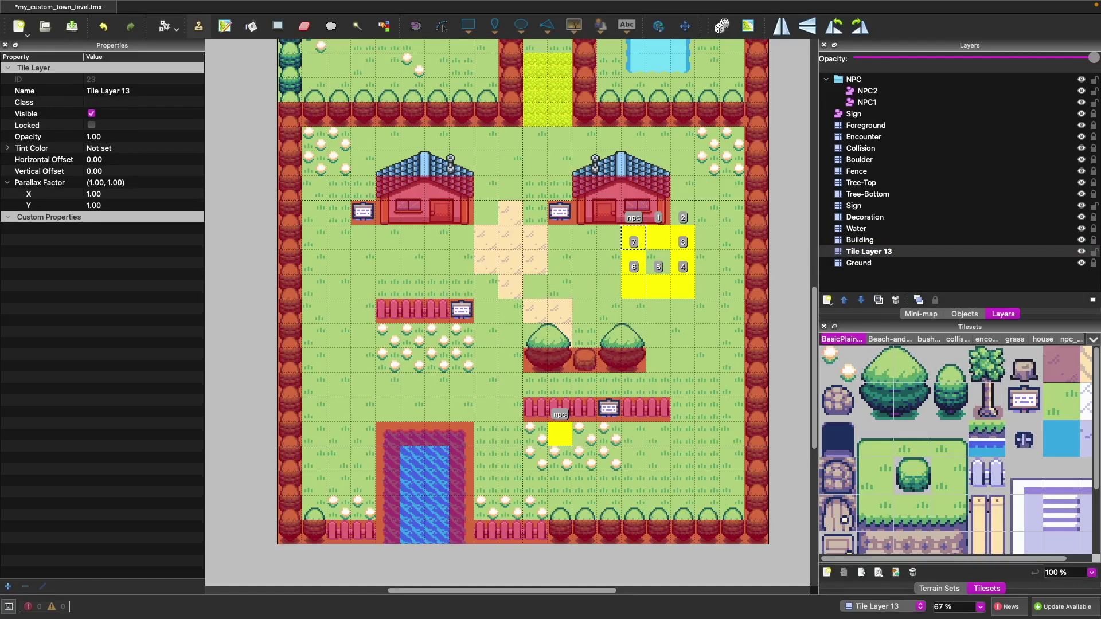
- Lock and unlock the new tile layer, and switch its visibility off and on several times
click(1093, 252)
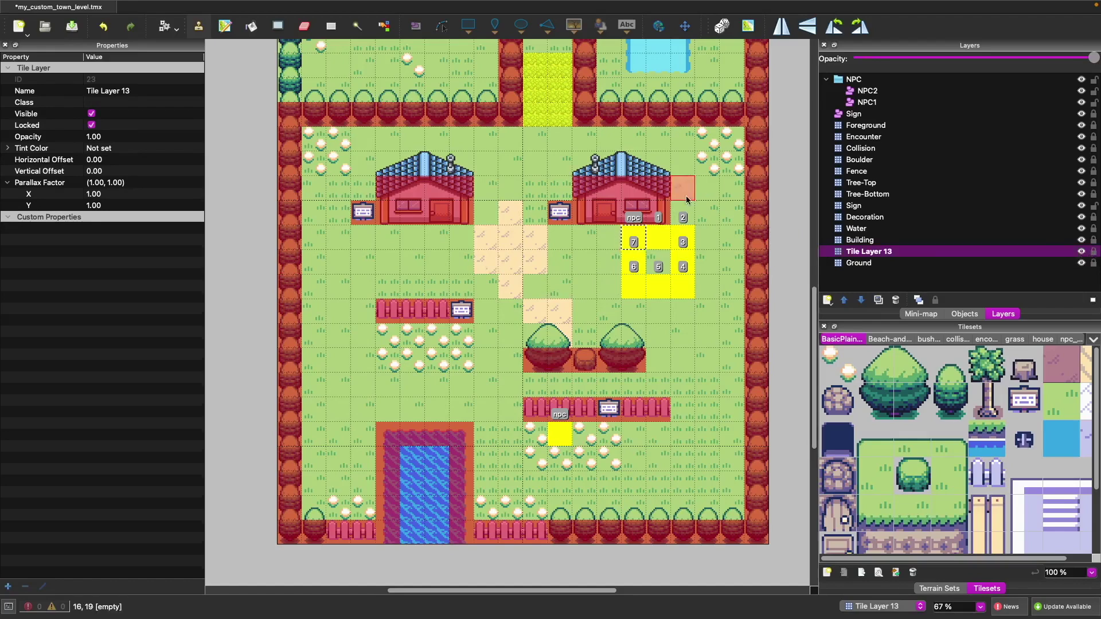
click(1094, 251)
click(1081, 252)
click(1082, 256)
click(1082, 254)
click(1082, 254)
click(1083, 254)
click(1083, 254)
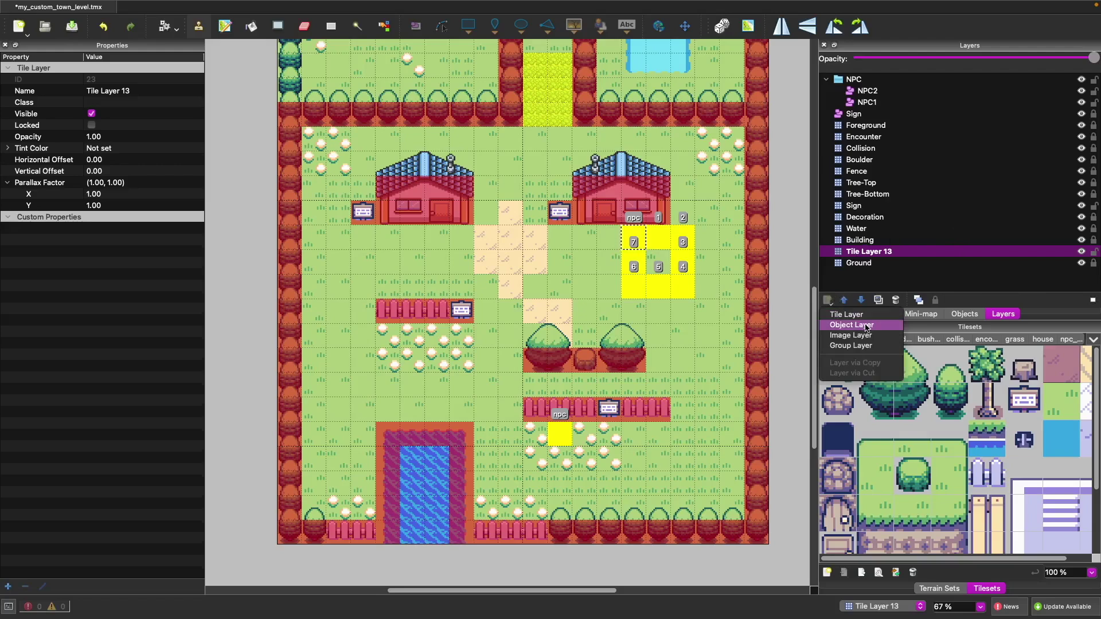
- Inspect the NPC2 and Sign object layers and check the path objects beside the house
click(867, 90)
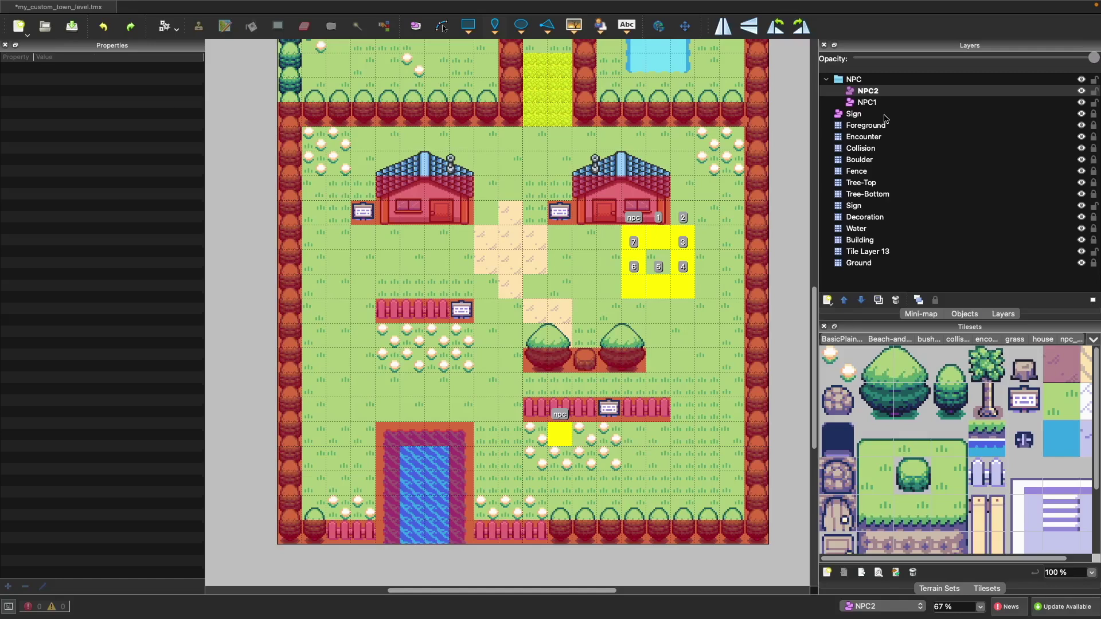
click(885, 115)
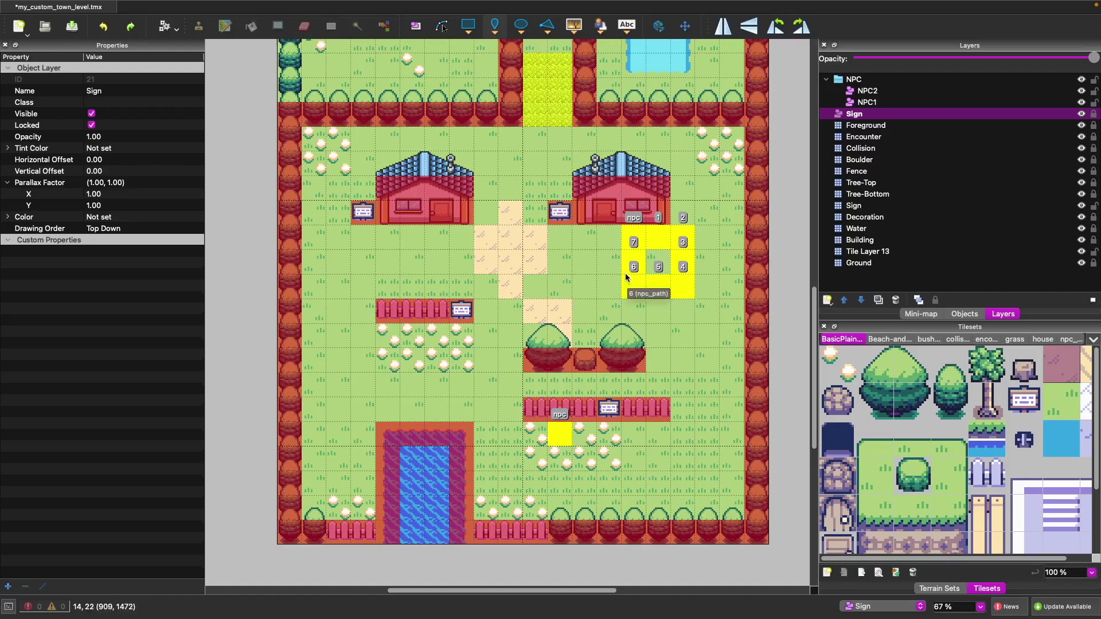
click(634, 244)
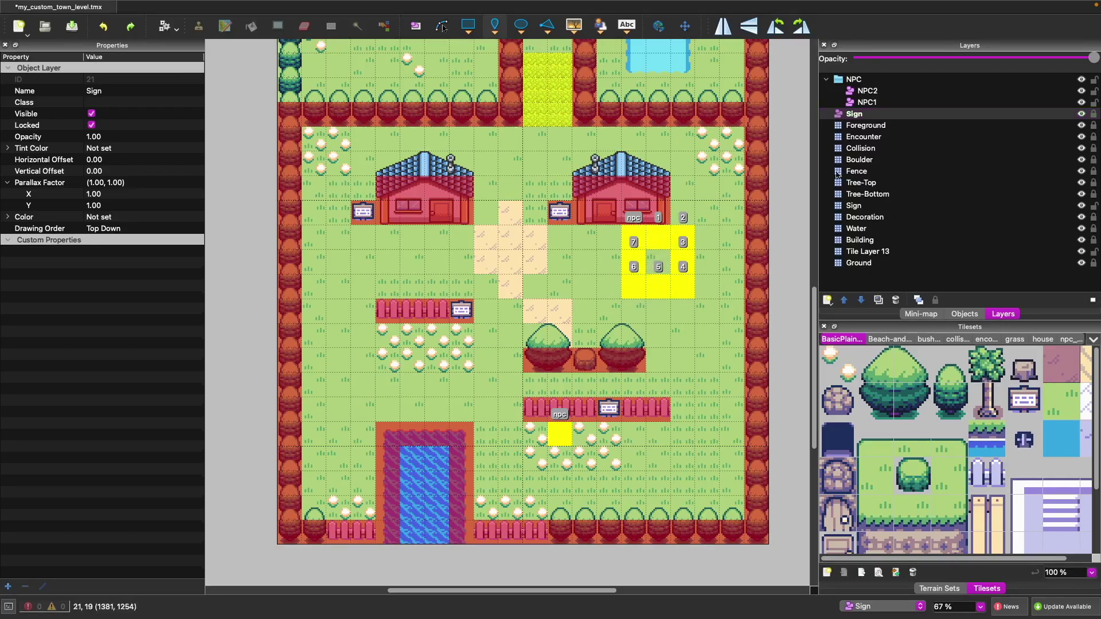
- Try to place a point object on the NPC2 layer at X 384, Y 1,408, in front of the house without the yellow path
click(868, 90)
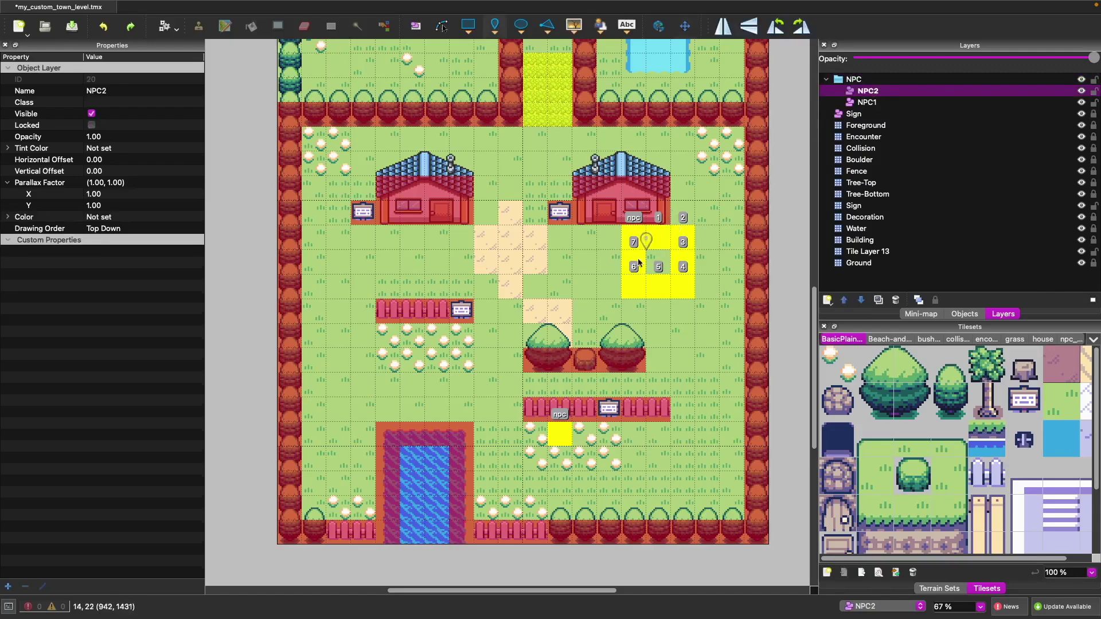
click(432, 243)
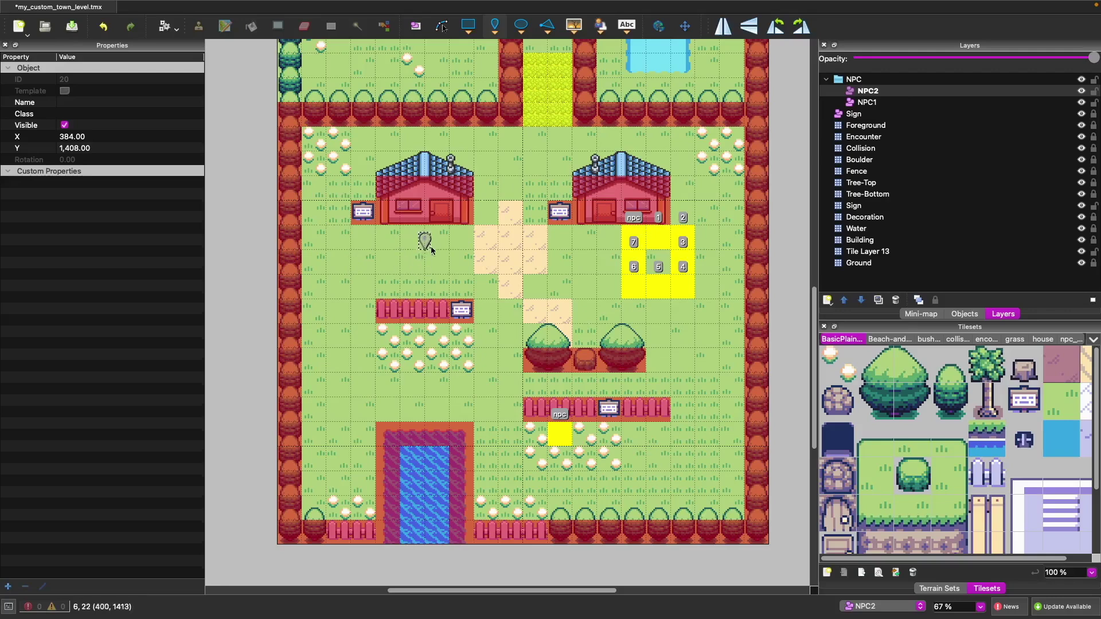
click(861, 147)
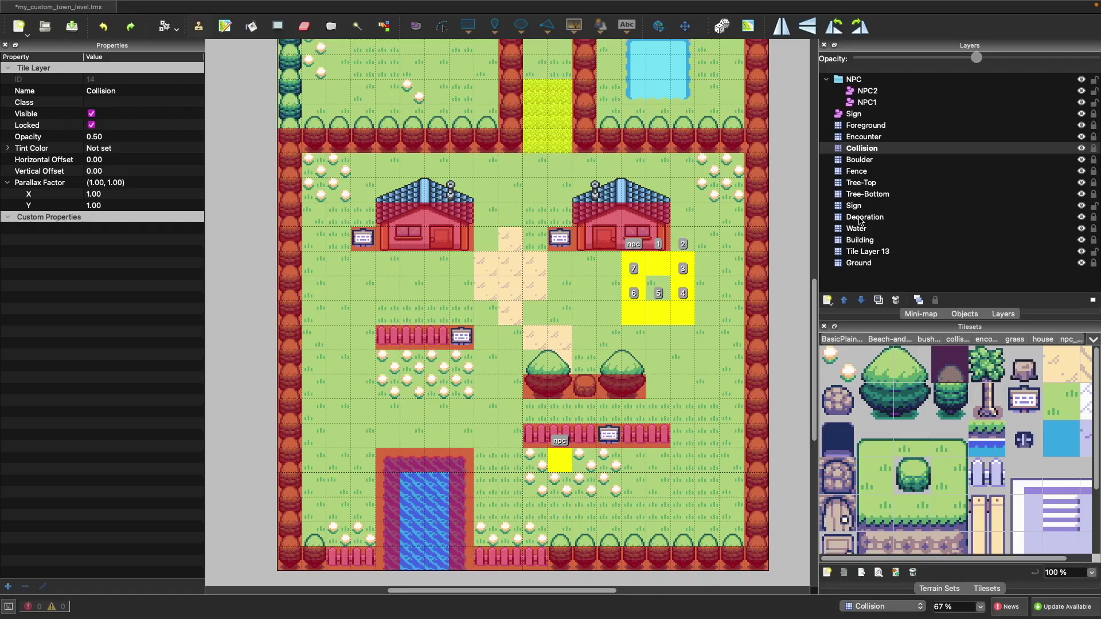
- Switch to level.json in VS Code and examine the first layer's tile data array and the attributes below it
key(super+Tab)
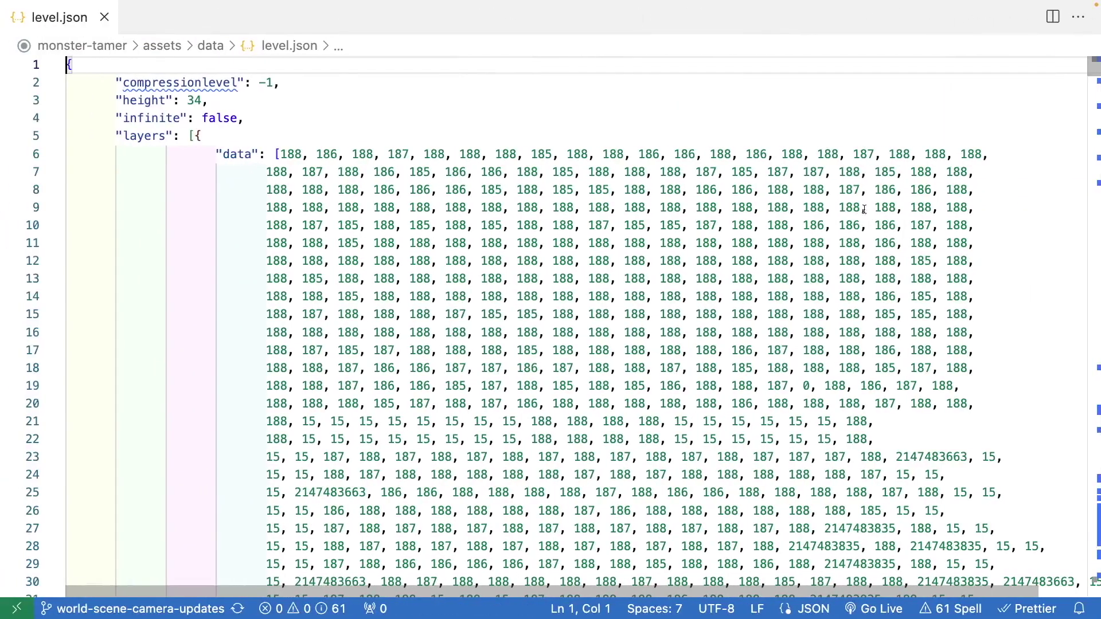
scroll(333, 181, down, 5)
scroll(339, 183, up, 5)
scroll(284, 178, down, 2)
scroll(284, 178, down, 2)
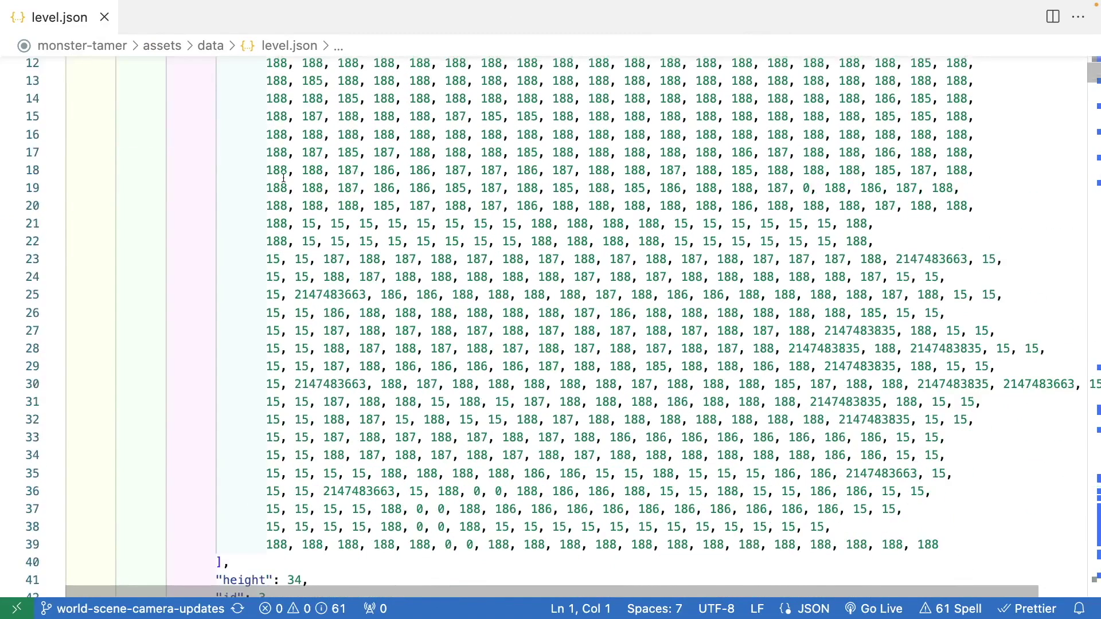
scroll(282, 176, up, 4)
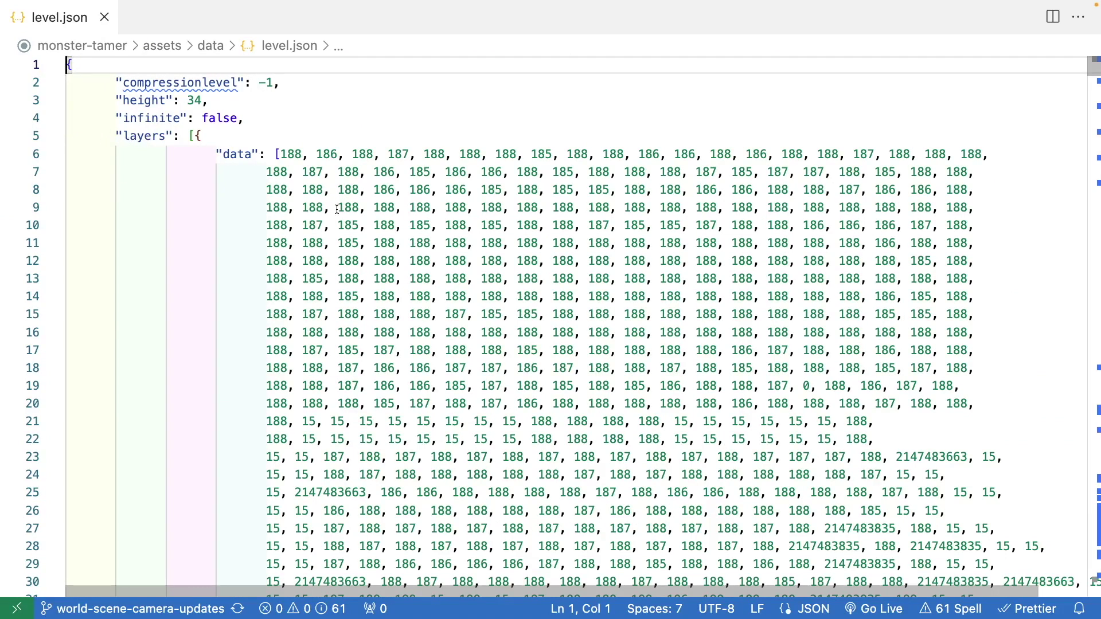
scroll(336, 210, down, 3)
scroll(336, 209, down, 6)
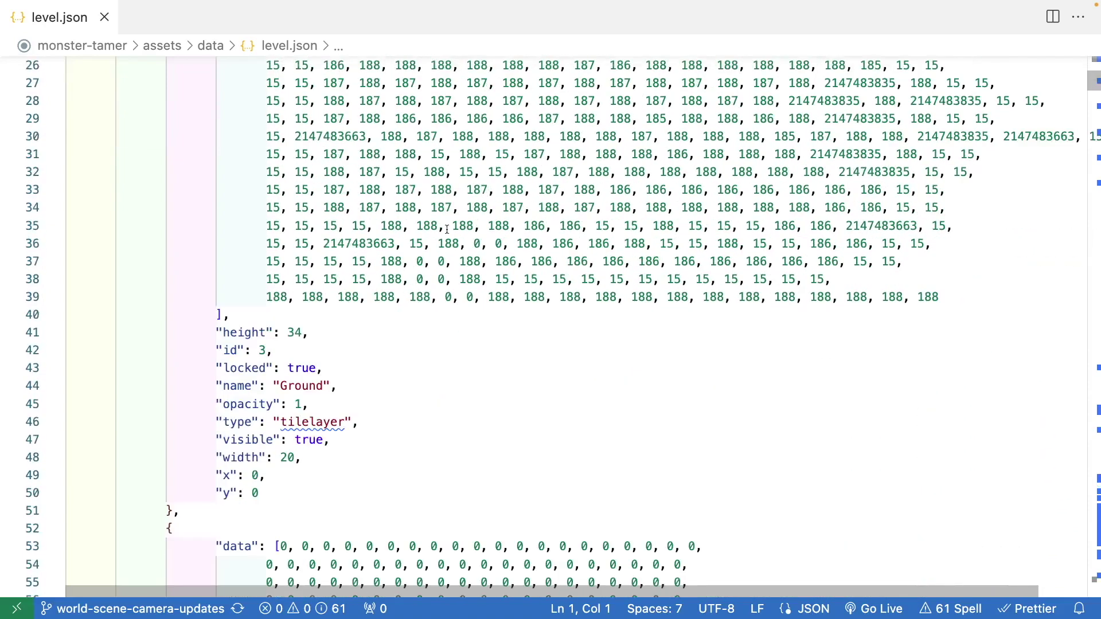
scroll(419, 332, down, 3)
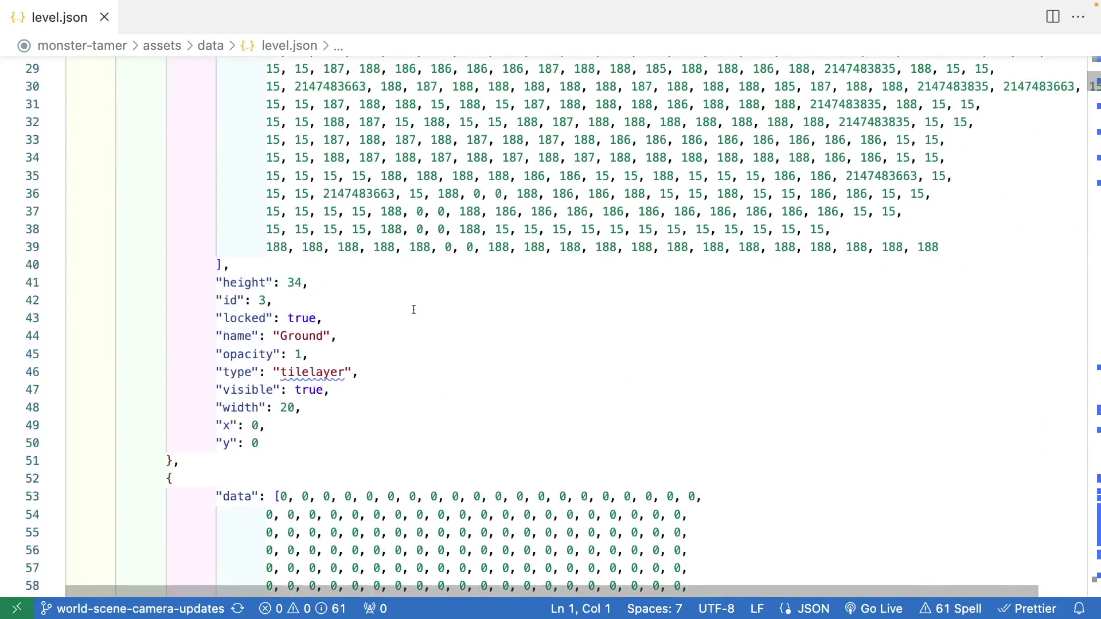
- Examine the Ground, Building and Water layer entries in level.json, and select the Water layer in Tiled for comparison
double_click(300, 237)
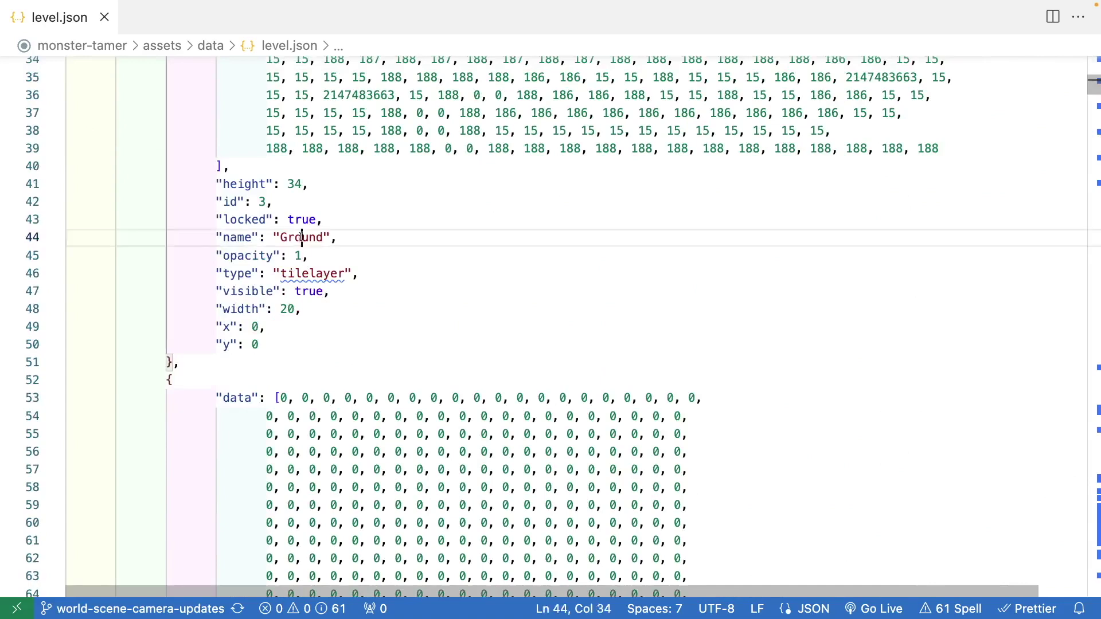
scroll(376, 287, down, 15)
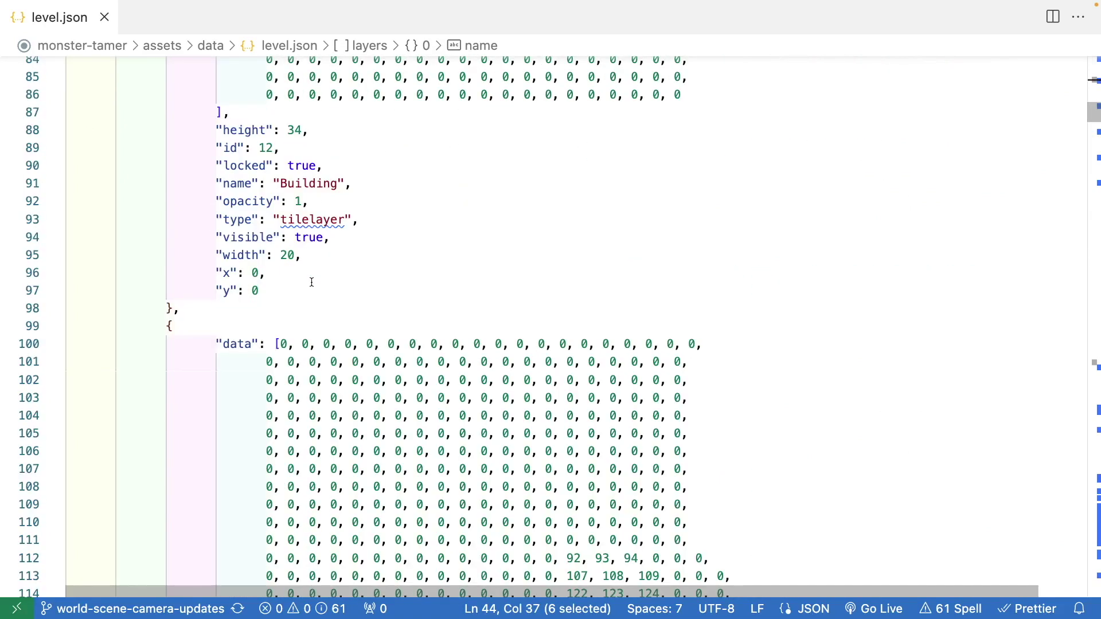
double_click(310, 184)
scroll(319, 287, down, 13)
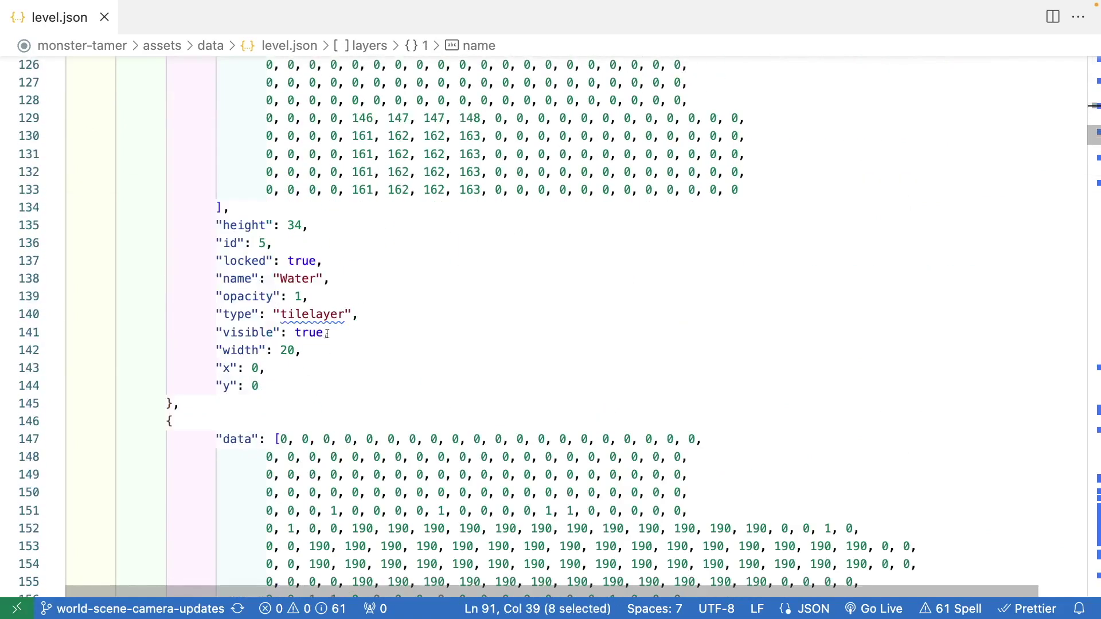
key(ctrl+Right)
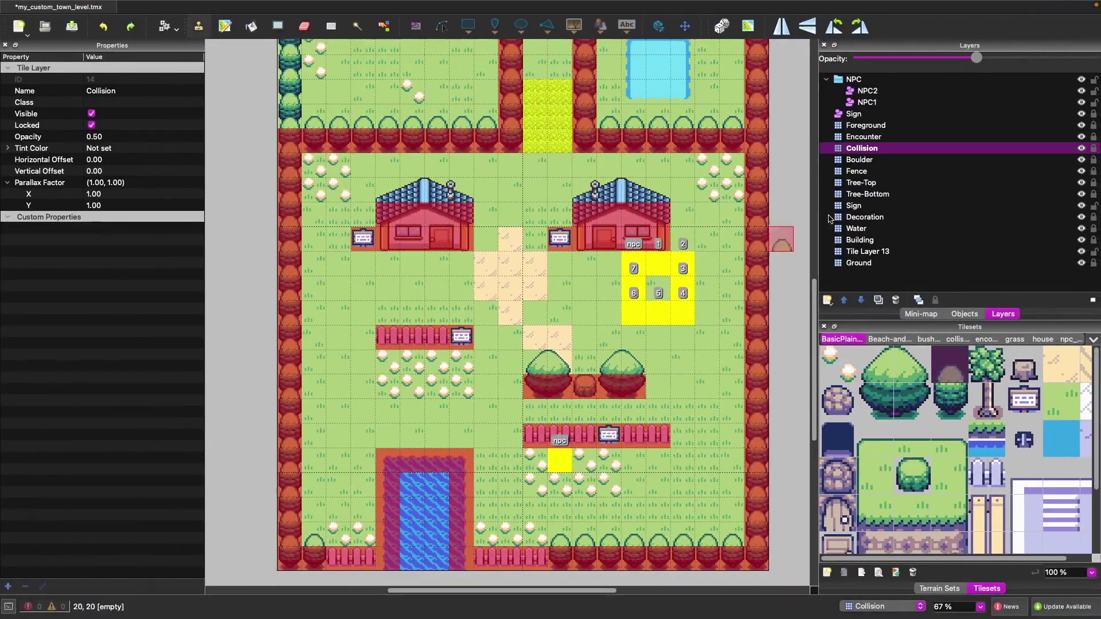
click(863, 229)
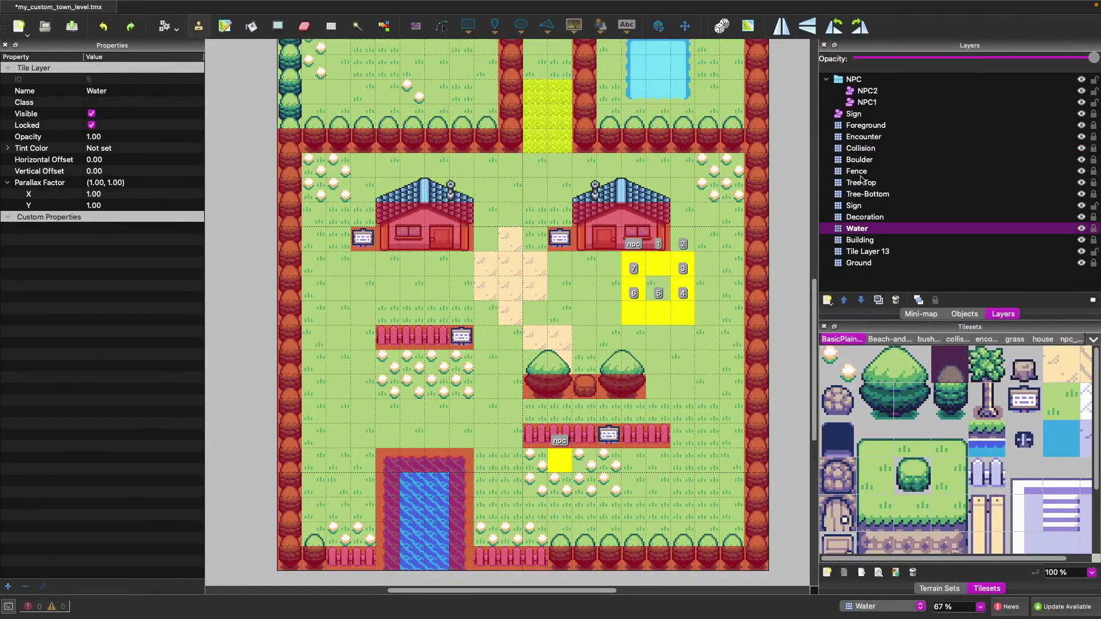
- Return to level.json in VS Code, search for "NPC" and examine the NPC1 layer and its objects
key(ctrl+Left)
click(707, 243)
key(ctrl+f)
text(NPC)
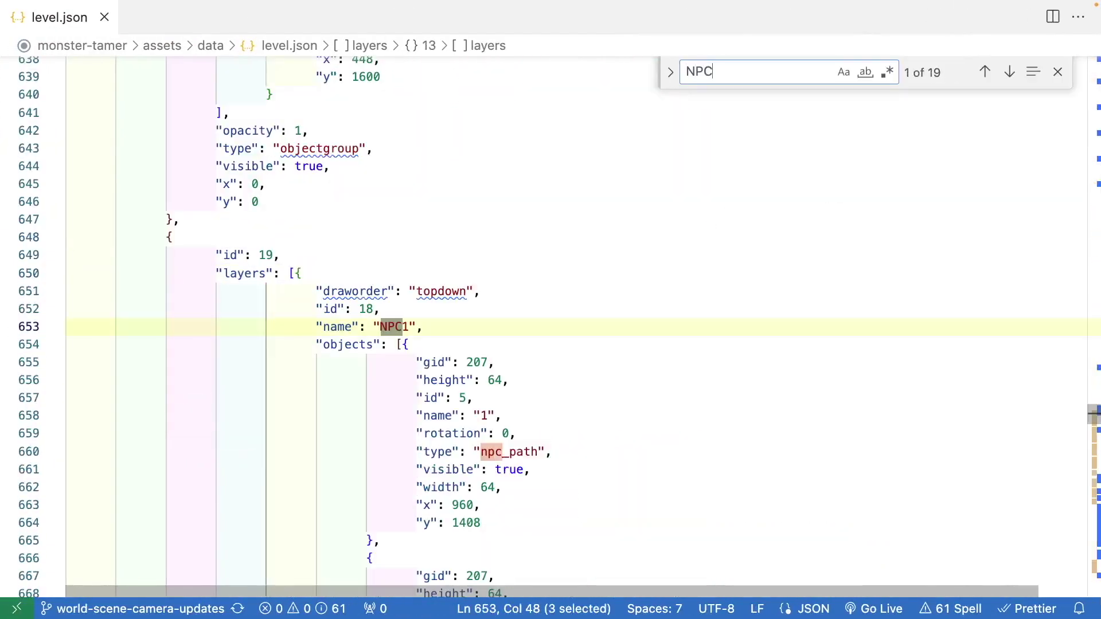
scroll(606, 301, down, 3)
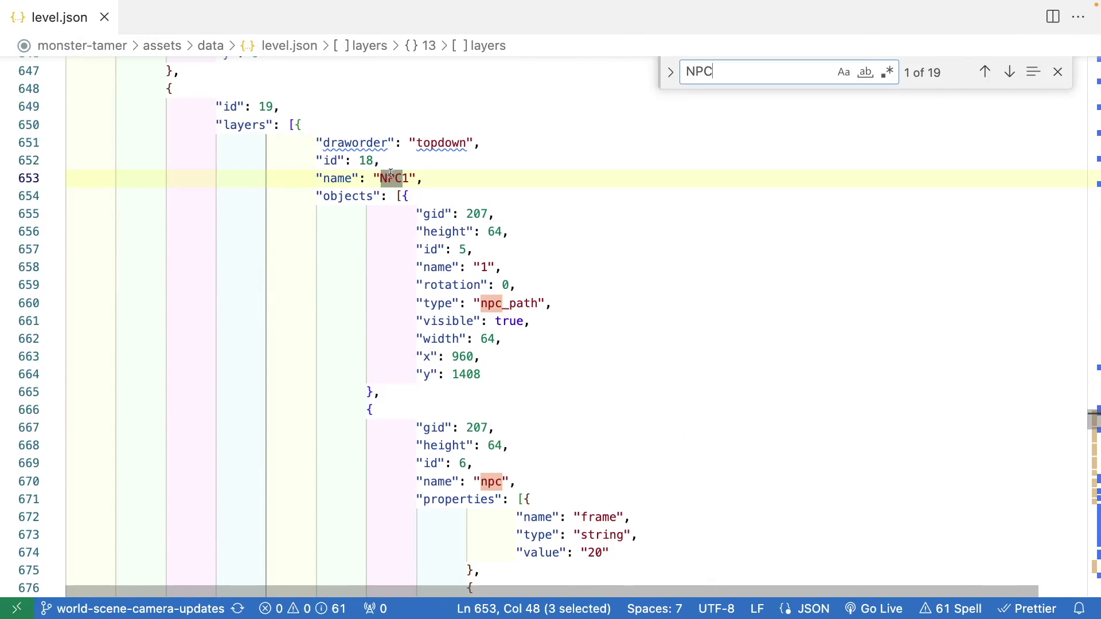
scroll(392, 175, up, 3)
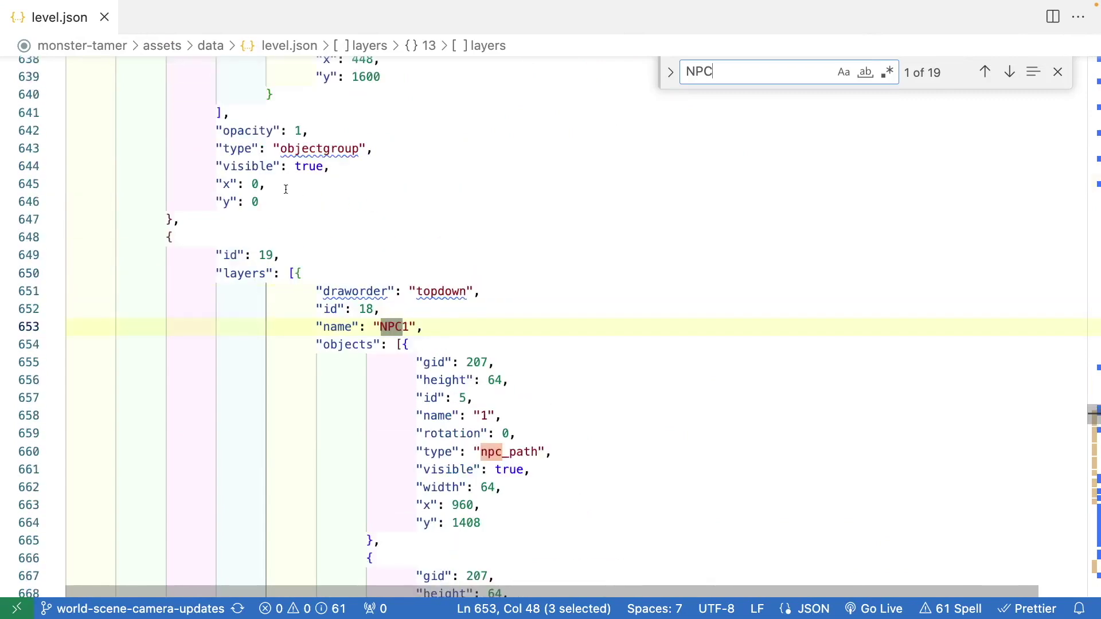
- Go to the previous "NPC" match in level.json and compare the npc_paths tileset entry with the map in Tiled
click(985, 71)
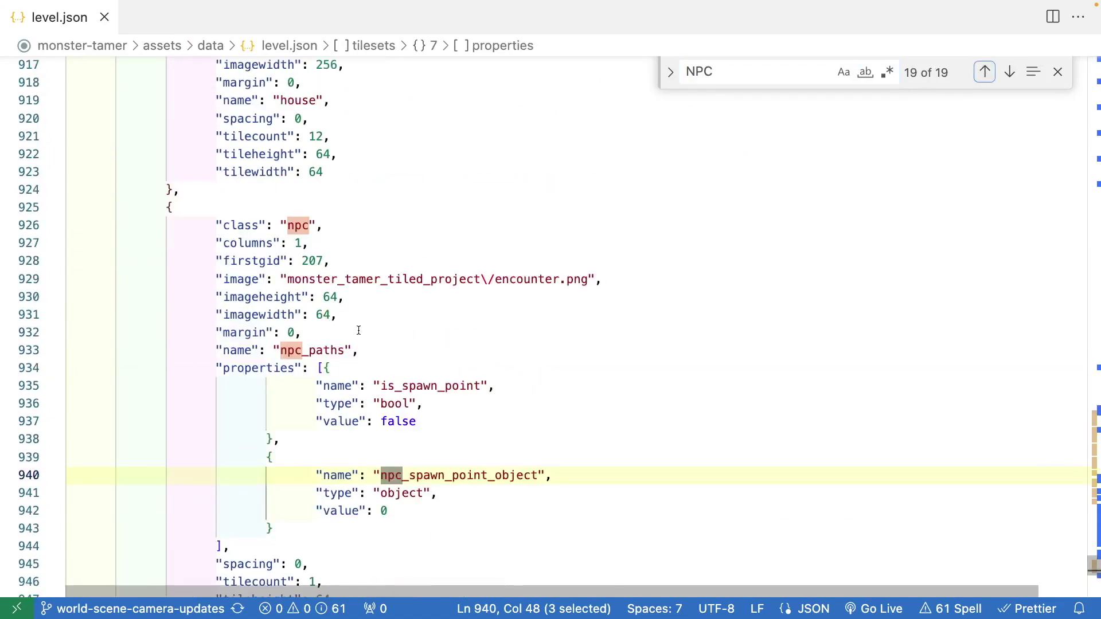
key(ctrl+Right)
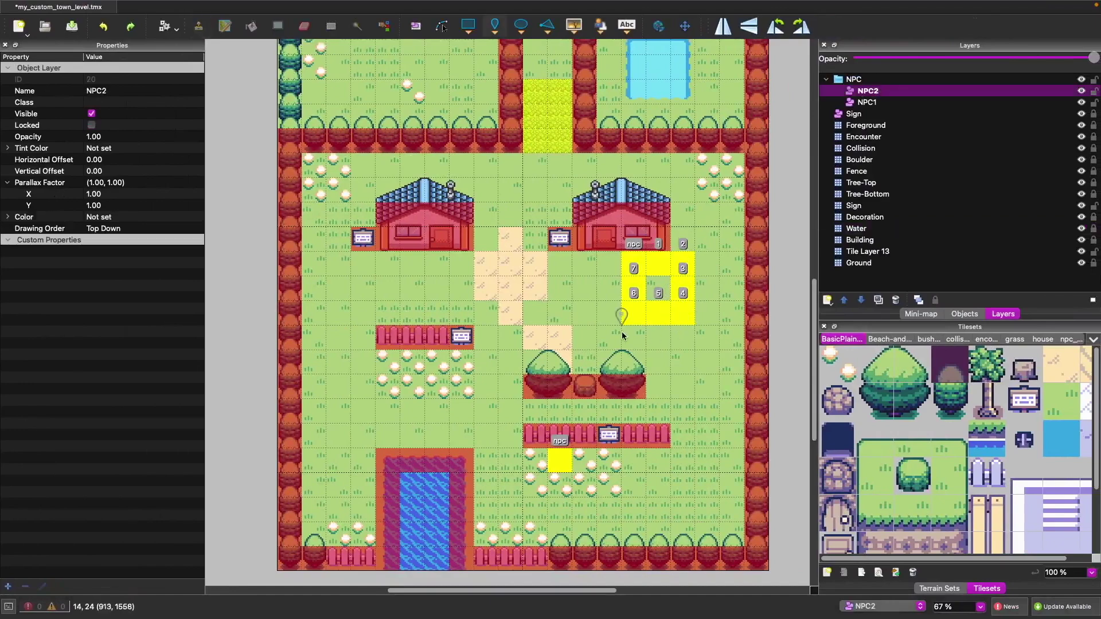
key(ctrl+Left)
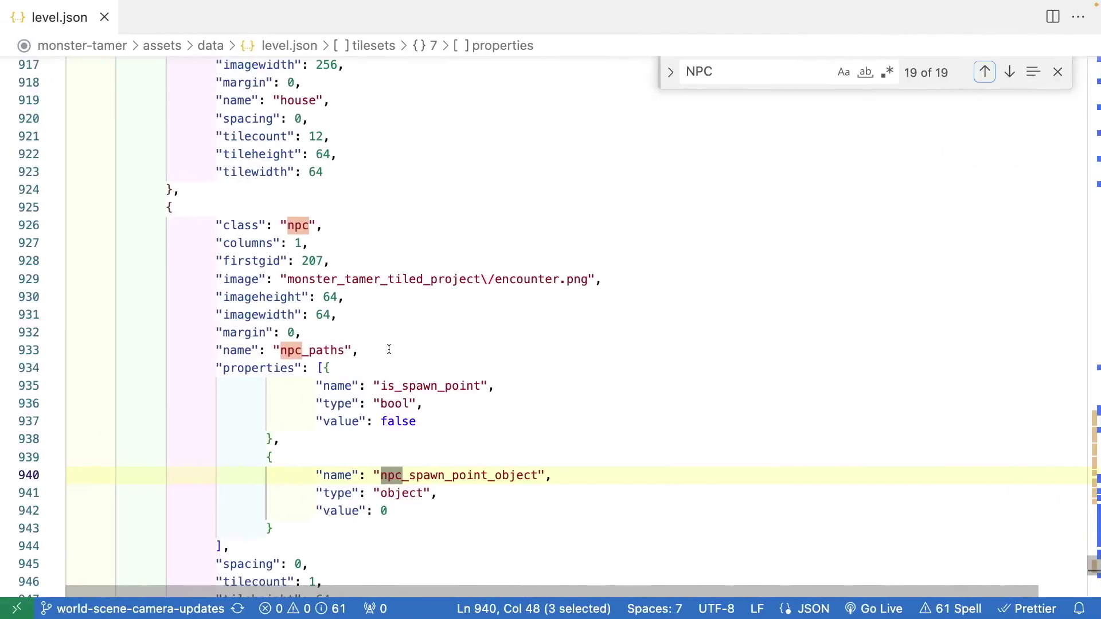
- Look through the tileset entries around npc_paths in level.json
scroll(389, 348, down, 5)
scroll(390, 348, up, 10)
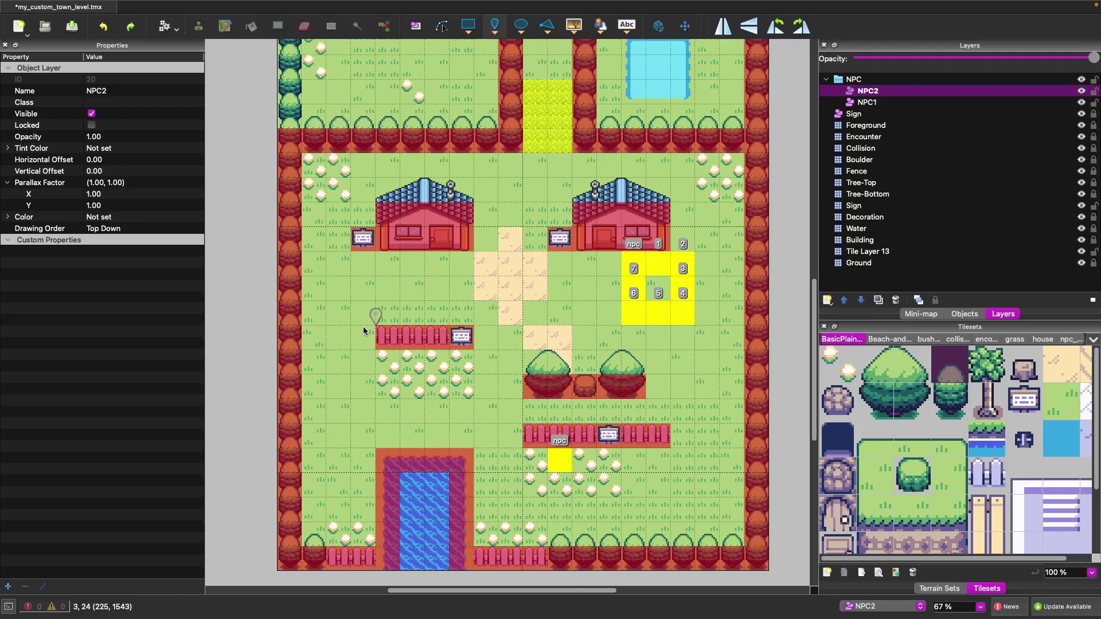
- Switch to Tiled and close the current project with its my_custom_town_level.tmx map
click(66, 6)
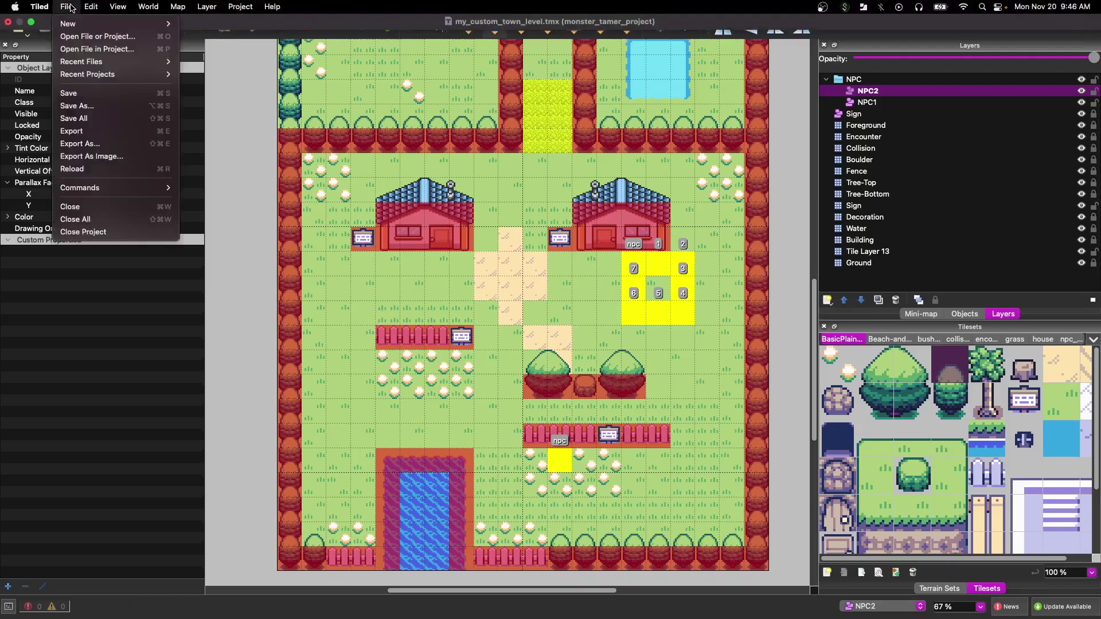
click(107, 231)
click(510, 322)
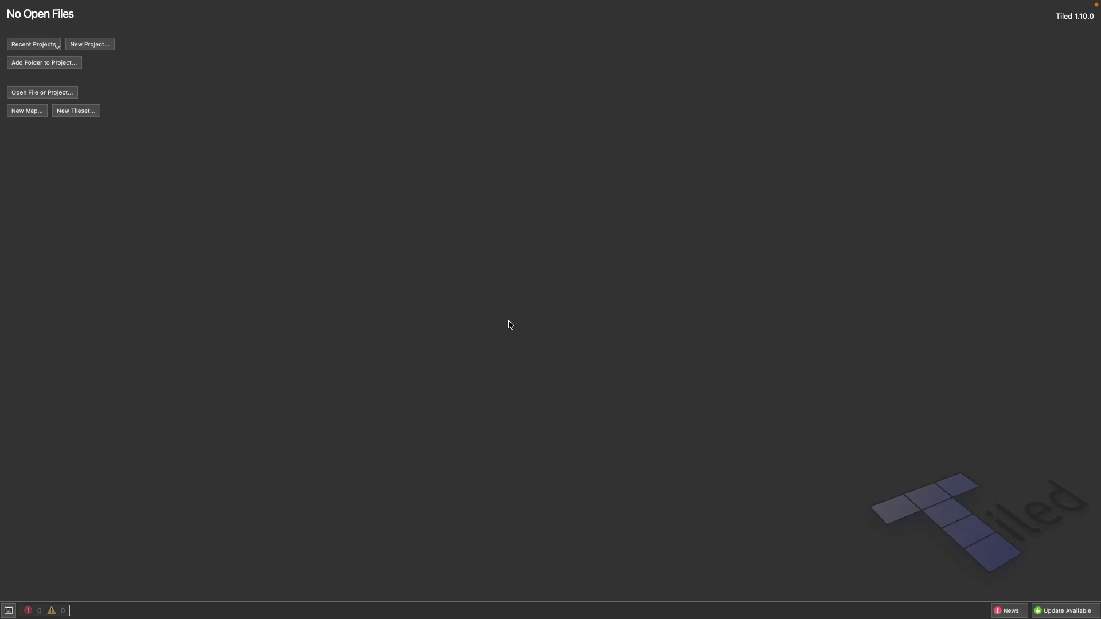
- Start a new project and create the folder monster_tamer_tiled_project_demo on the Desktop for it
click(104, 50)
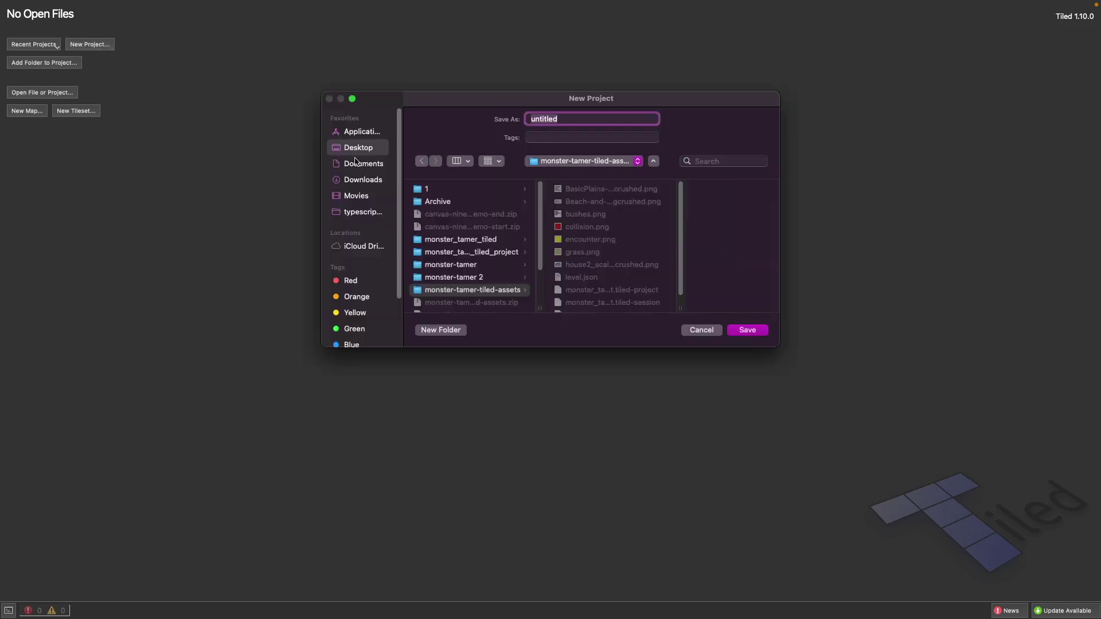
click(357, 149)
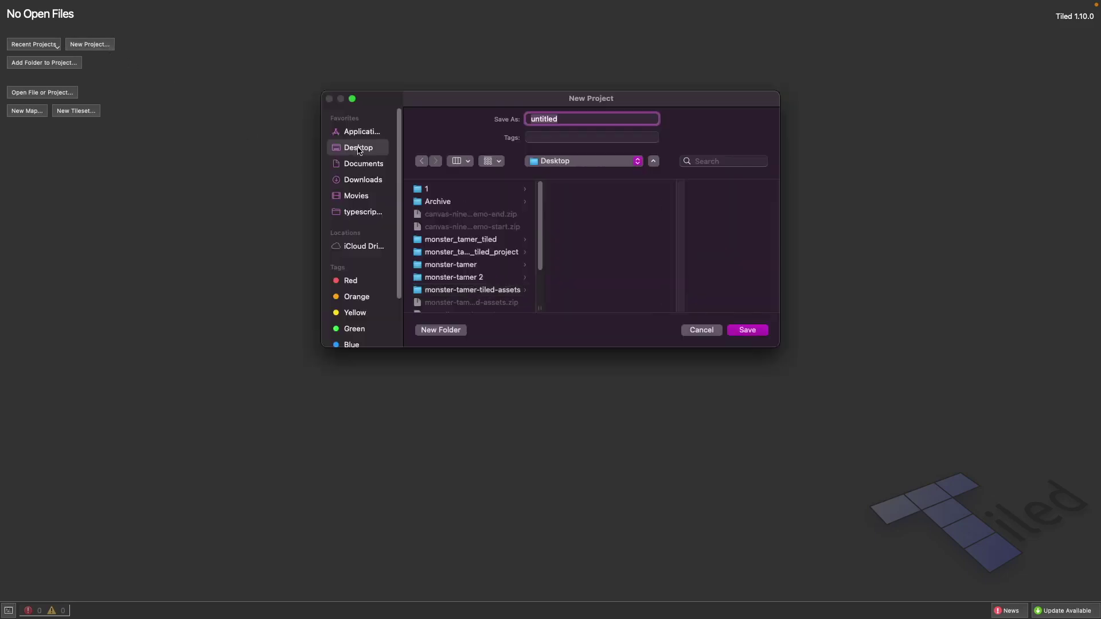
click(440, 330)
text(monster_tamer_til)
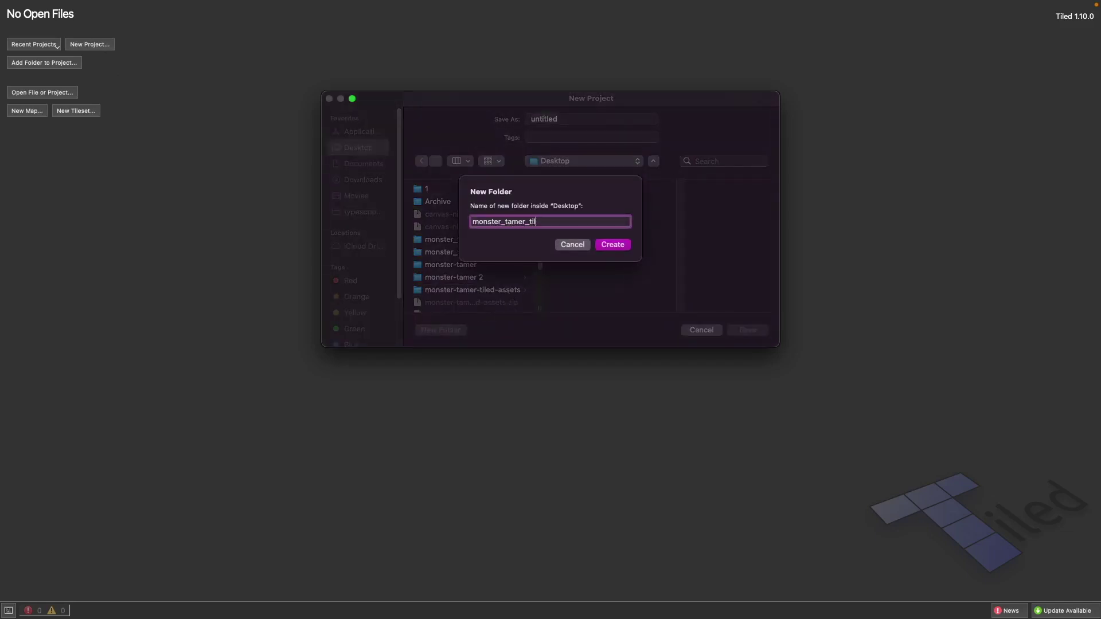
text(ed_project_demo)
click(602, 247)
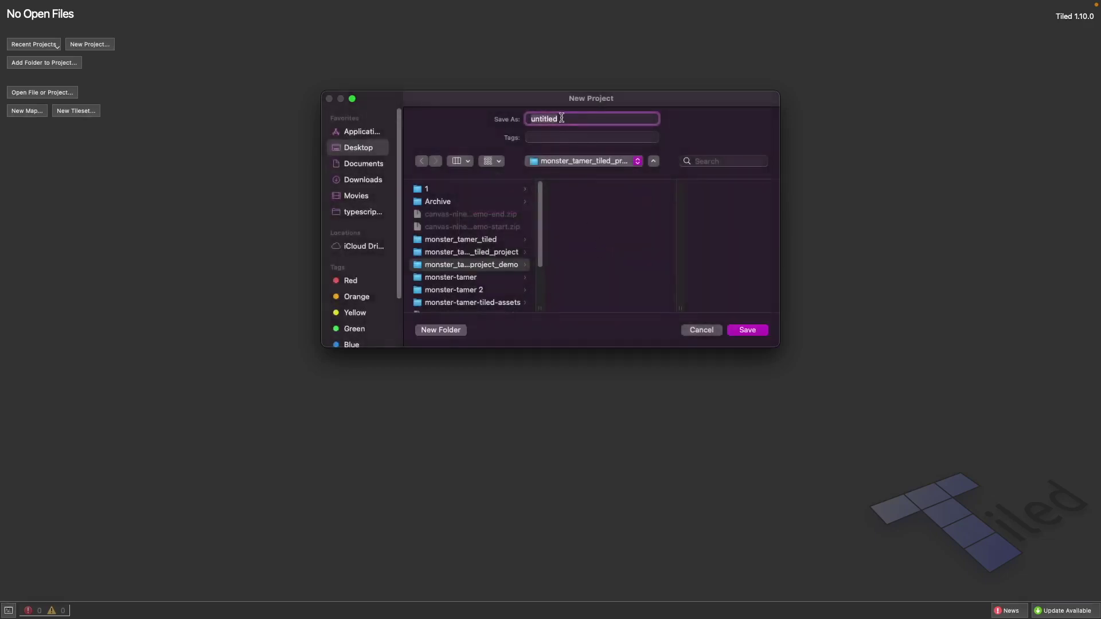
- Name the project monster_tamer and save it in the demo folder
text(monster_tae)
key(BackSpace)
text(mer)
click(747, 330)
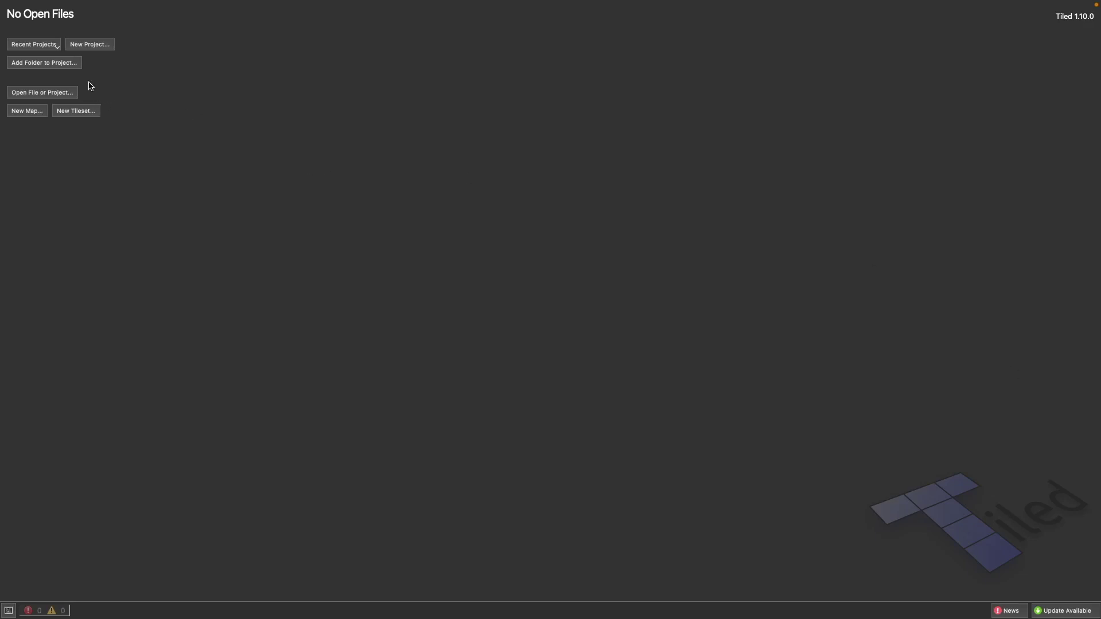
- Start a new map and try the orientation and infinite-size options, keeping Orthogonal and a Fixed map size
click(25, 112)
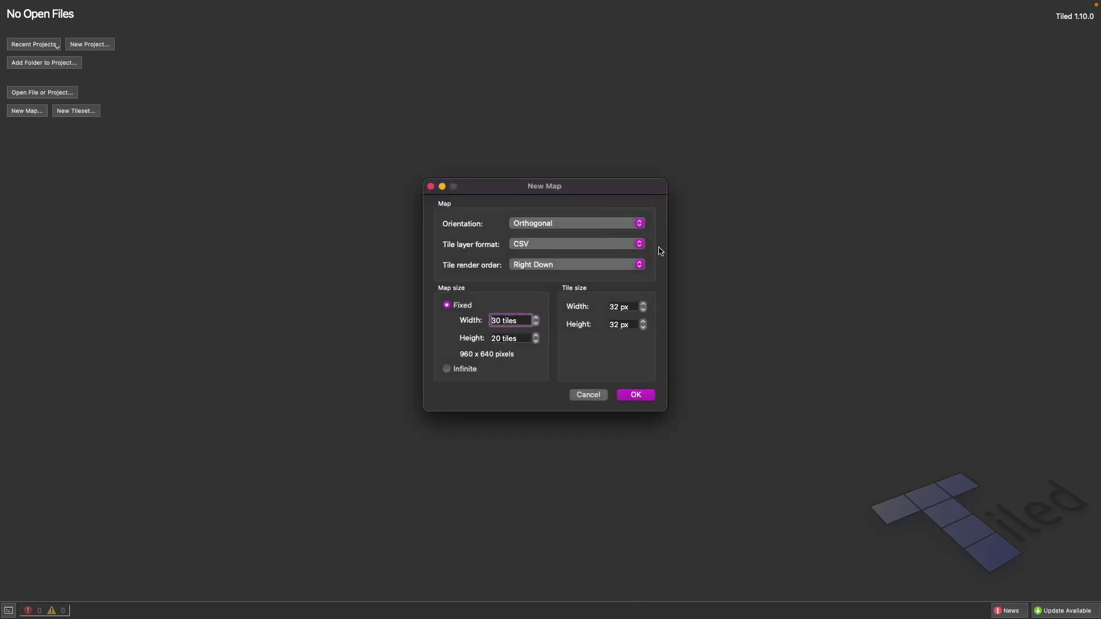
click(596, 223)
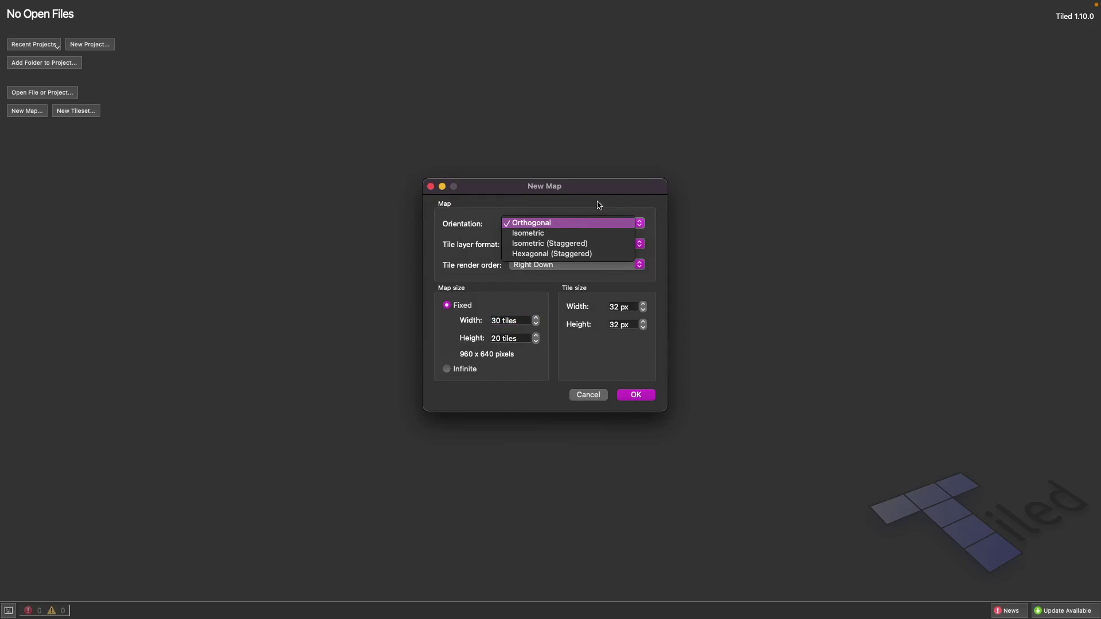
click(475, 369)
click(473, 370)
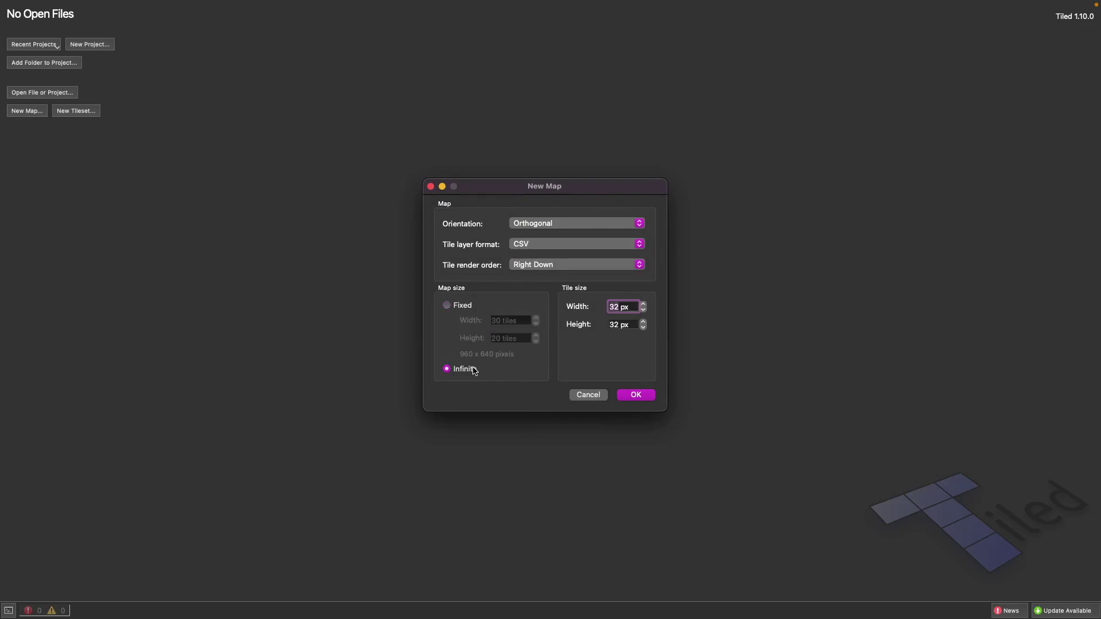
click(468, 306)
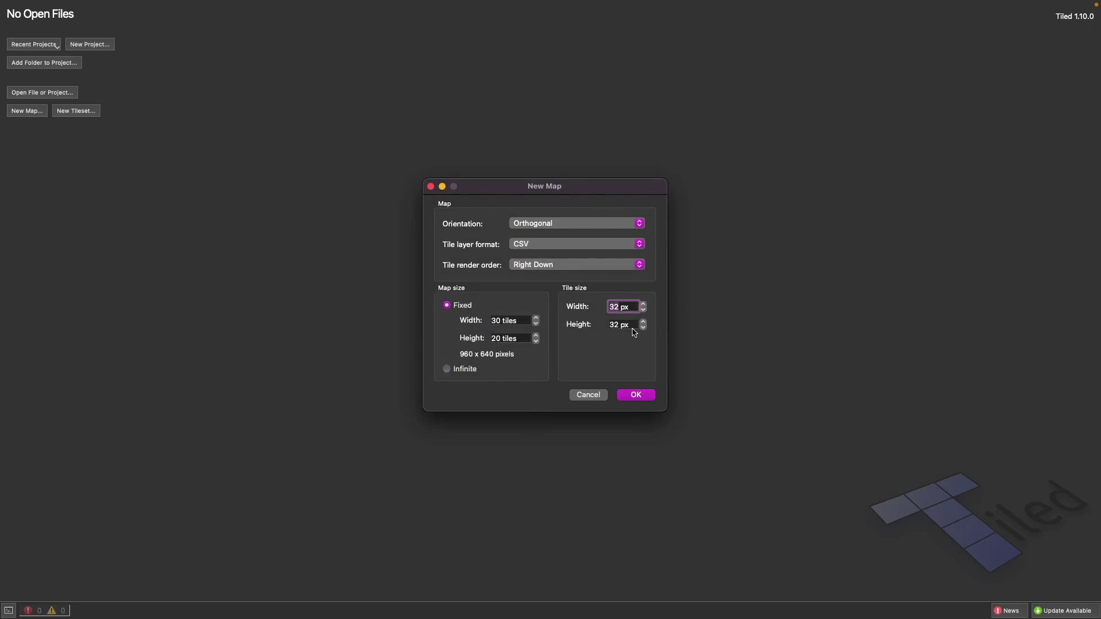
- Review the choices for orientation, tile layer format and tile render order, keeping Orthogonal, CSV and Right Down
click(628, 228)
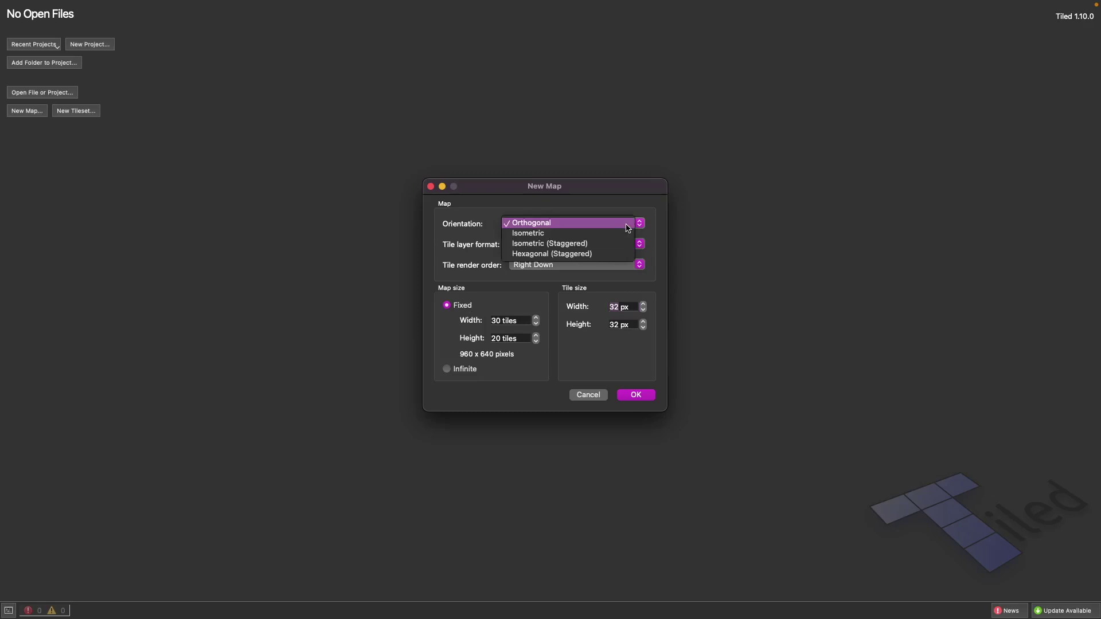
click(626, 223)
click(608, 244)
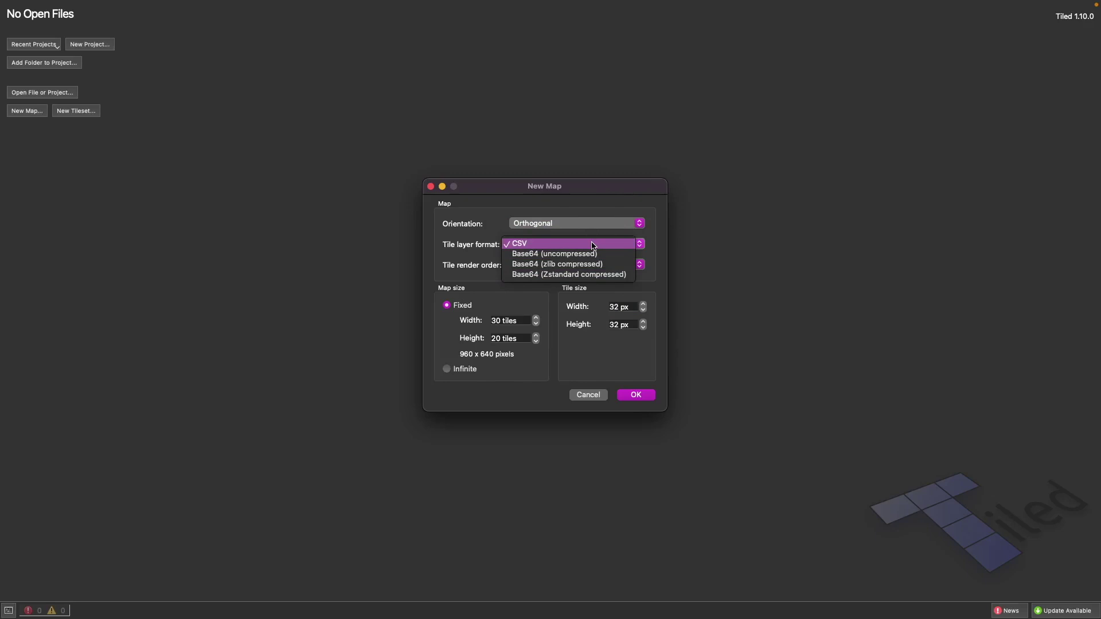
click(587, 206)
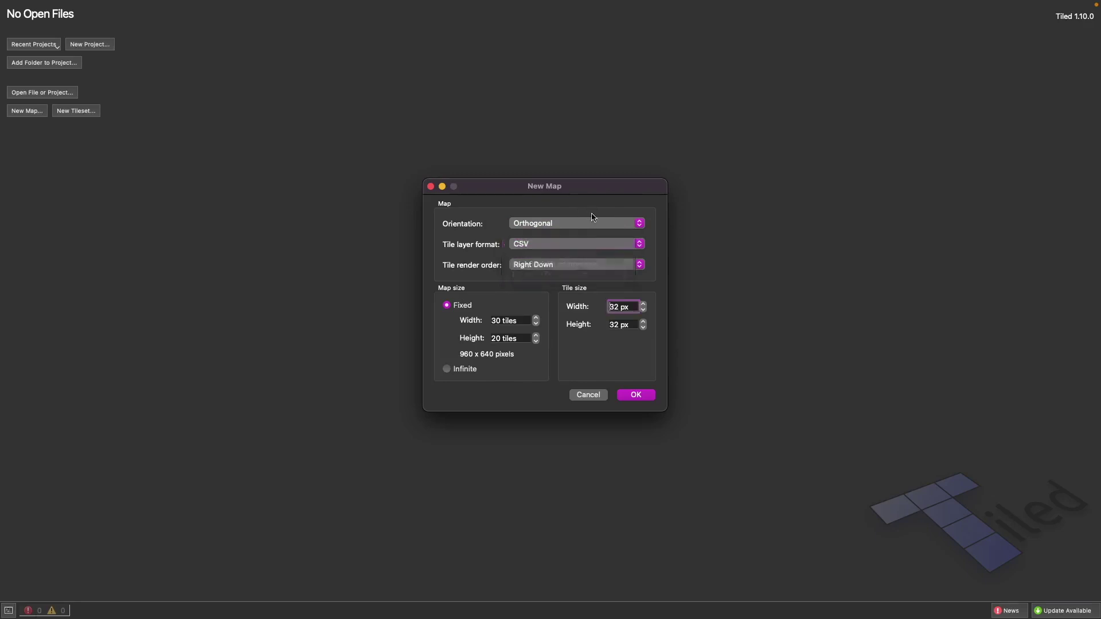
click(604, 266)
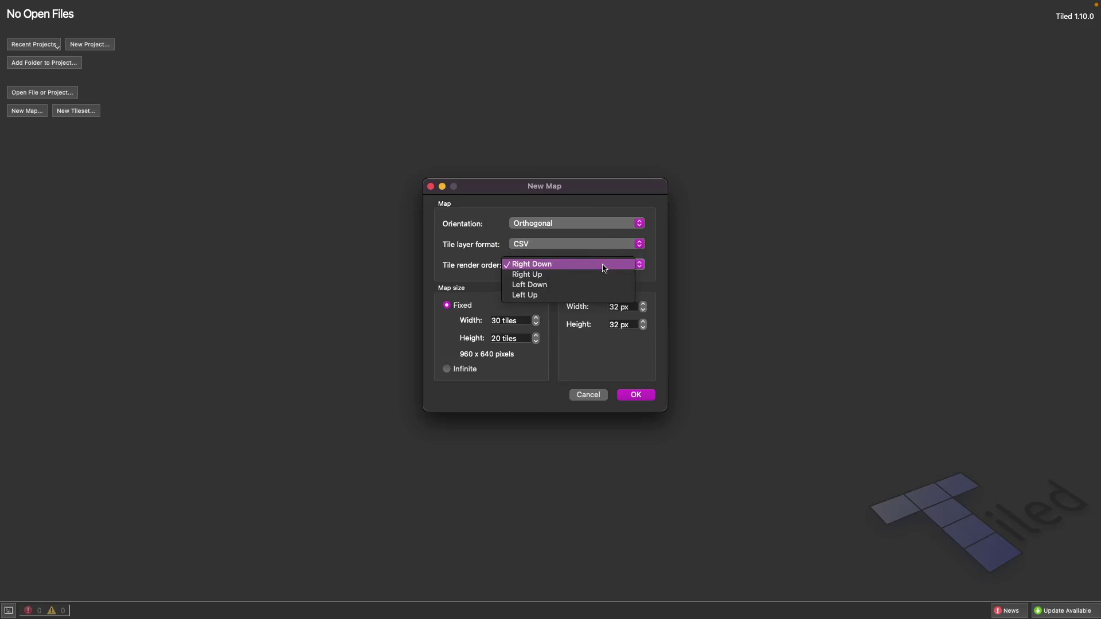
click(562, 186)
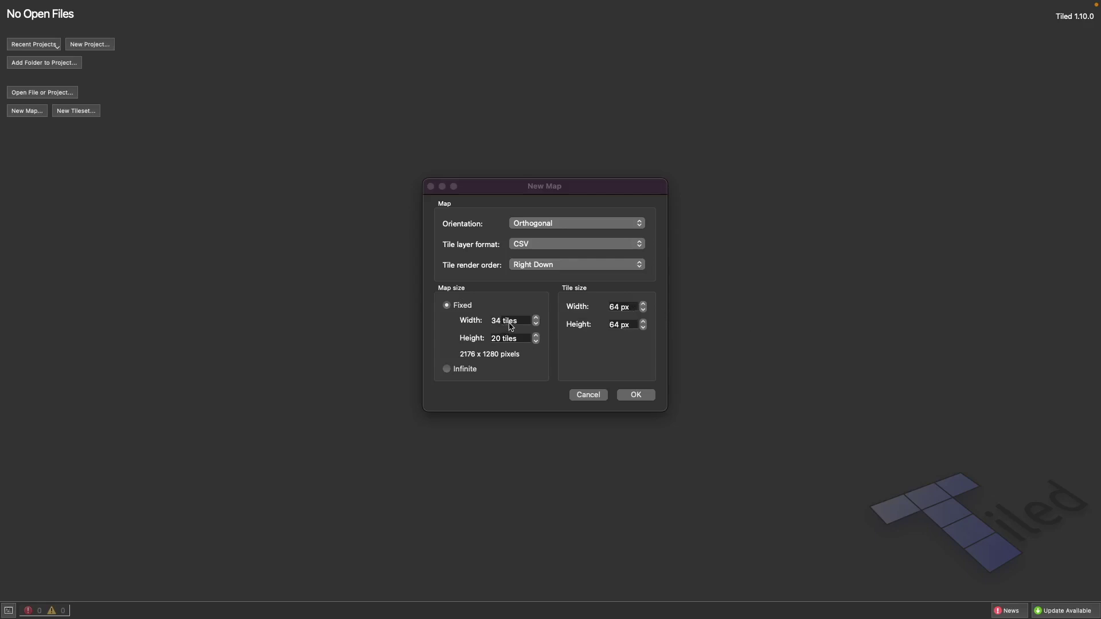
- Set the fixed map size to 10 tiles wide by 10 tiles high and create the map
click(498, 320)
drag(517, 320, 483, 321)
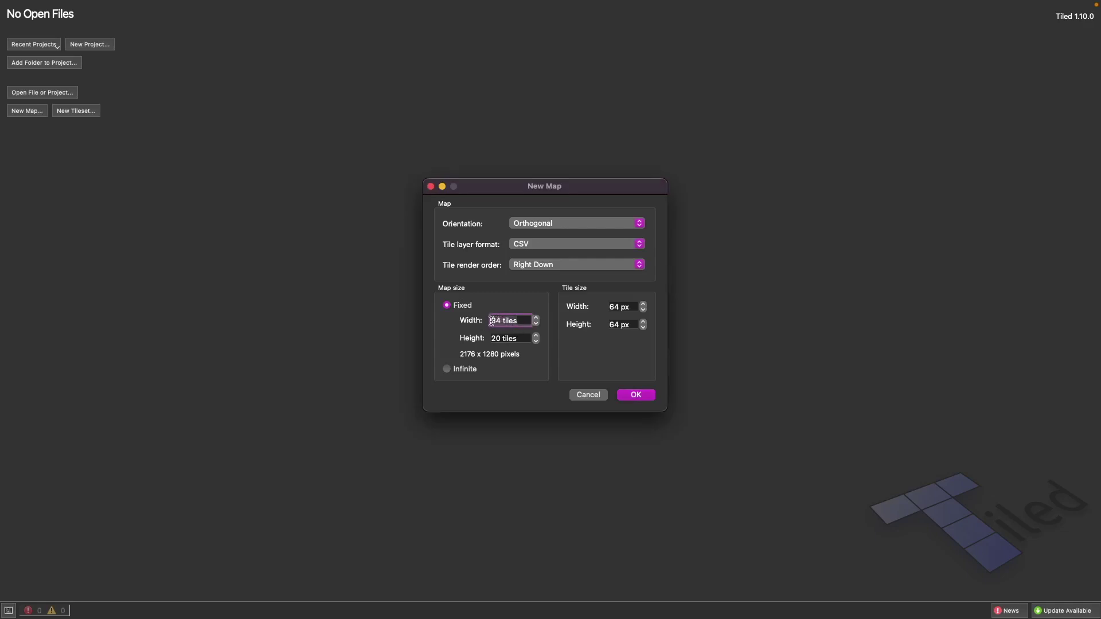
text(10)
click(501, 339)
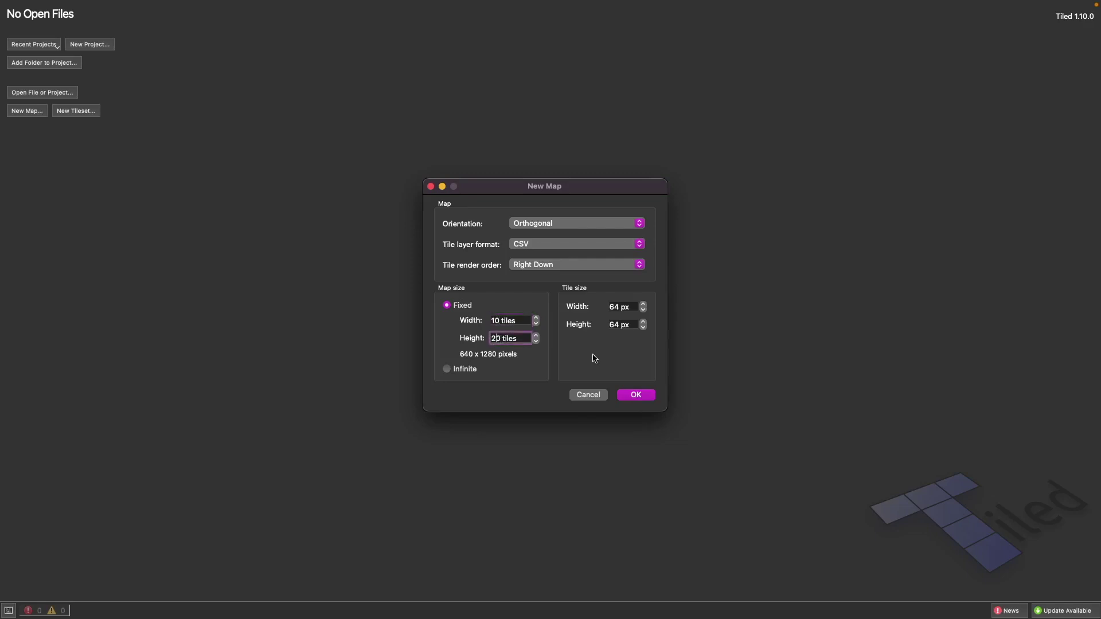
key(BackSpace)
text(1)
click(649, 397)
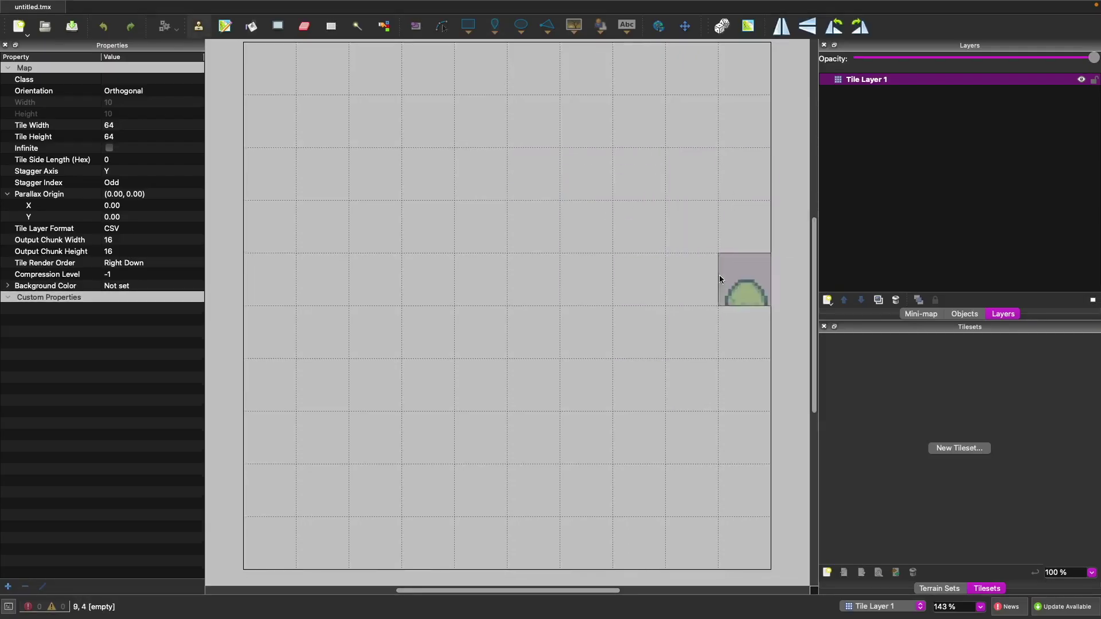
- Start a new tileset of type Based on Tileset Image and set it to be embedded in the map
ctrl+scroll(602, 287, down, 1)
key(r)
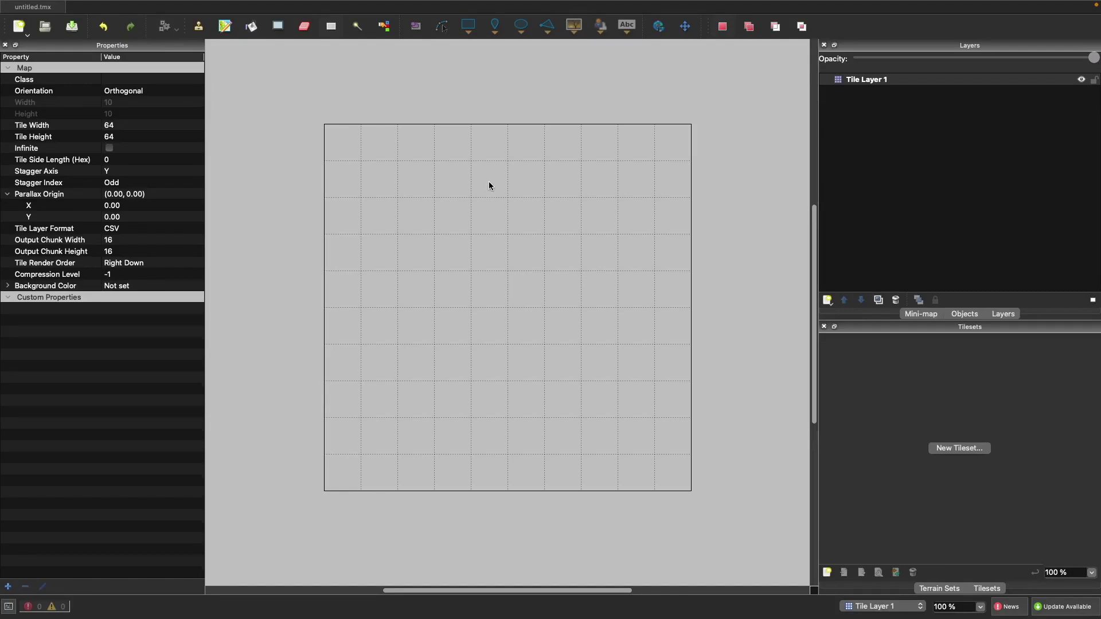
click(972, 451)
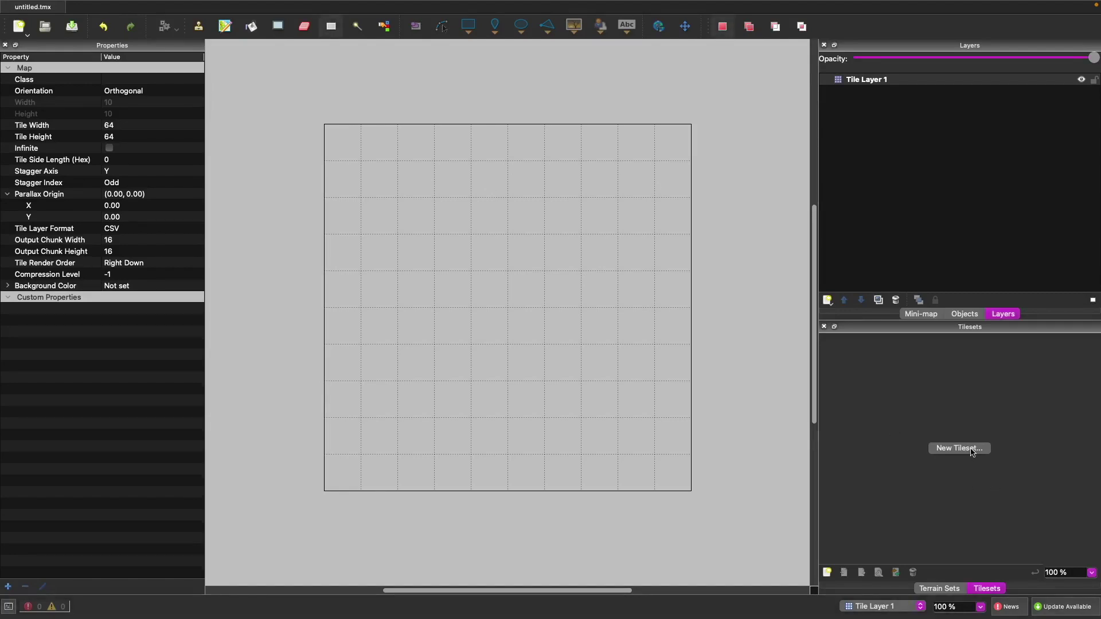
click(973, 451)
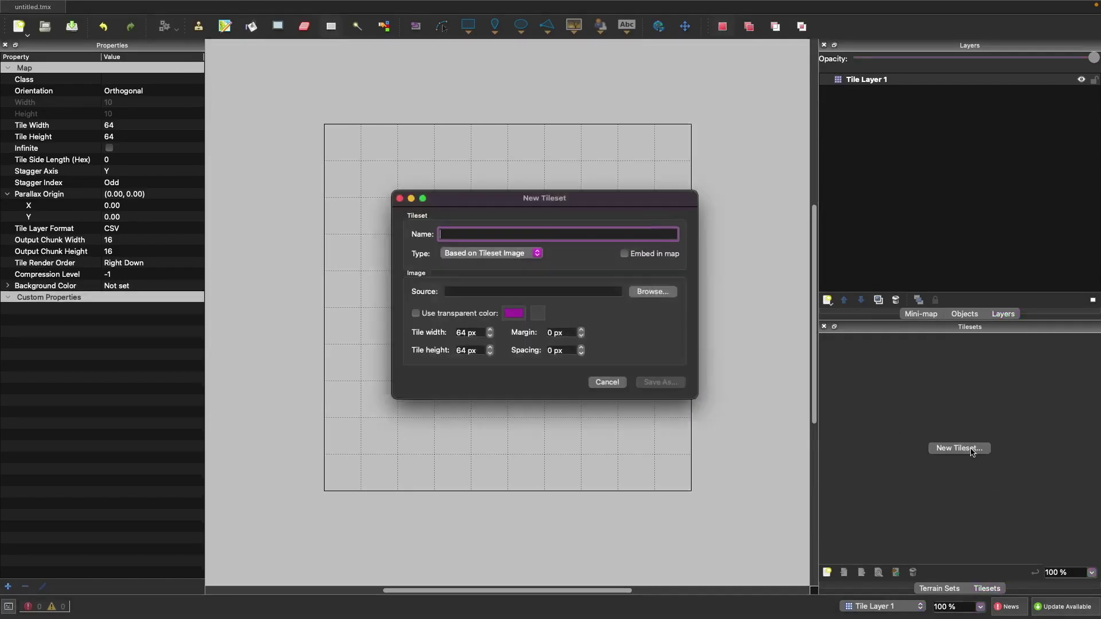
click(534, 254)
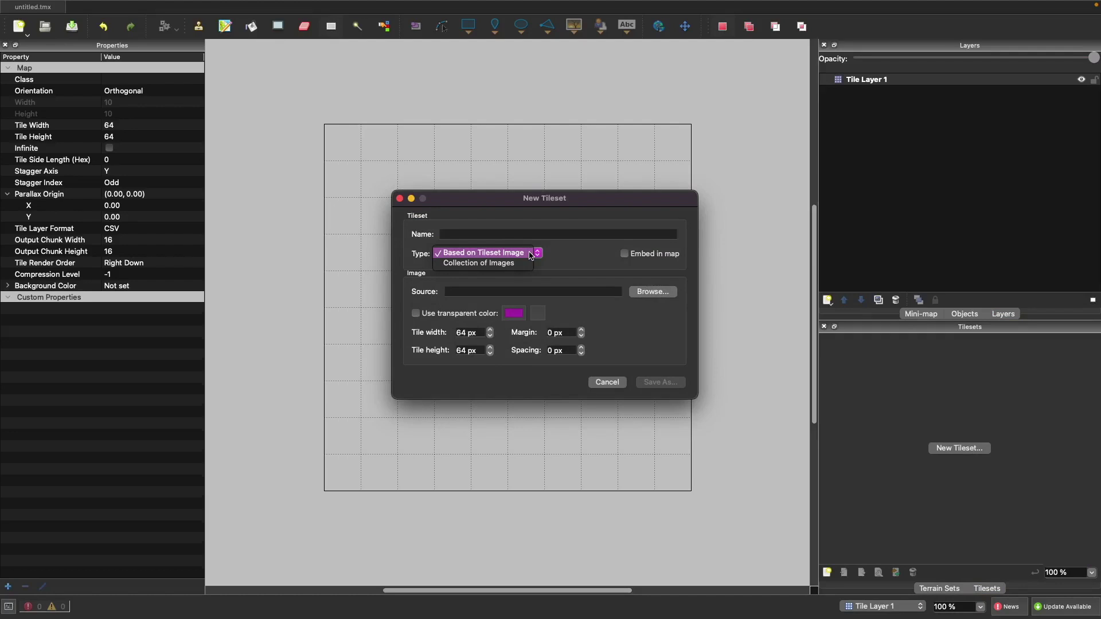
click(554, 258)
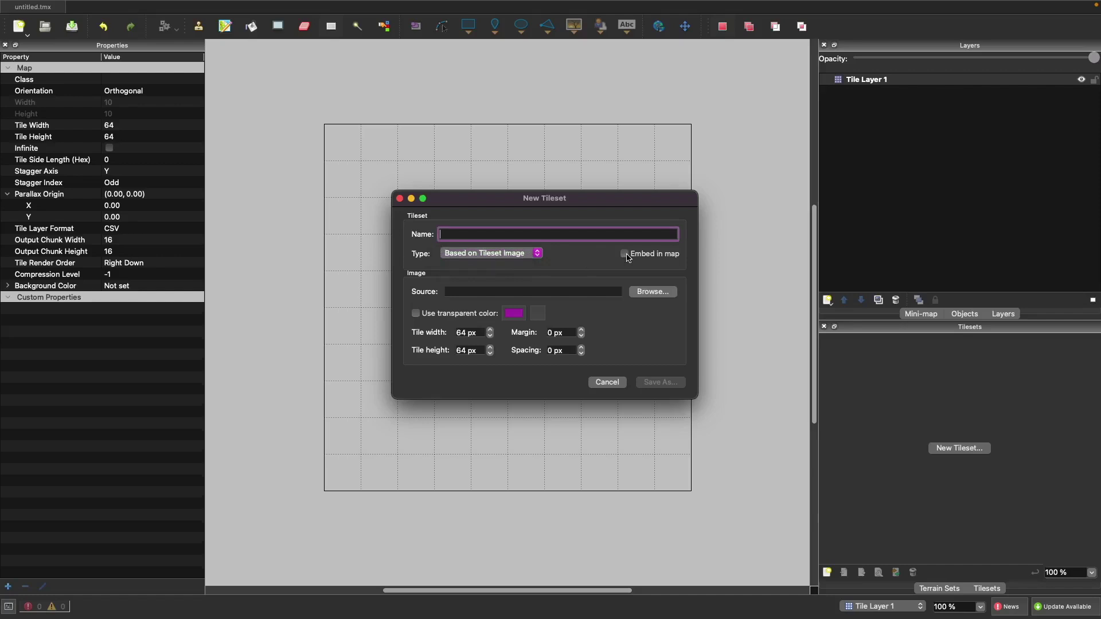
click(625, 254)
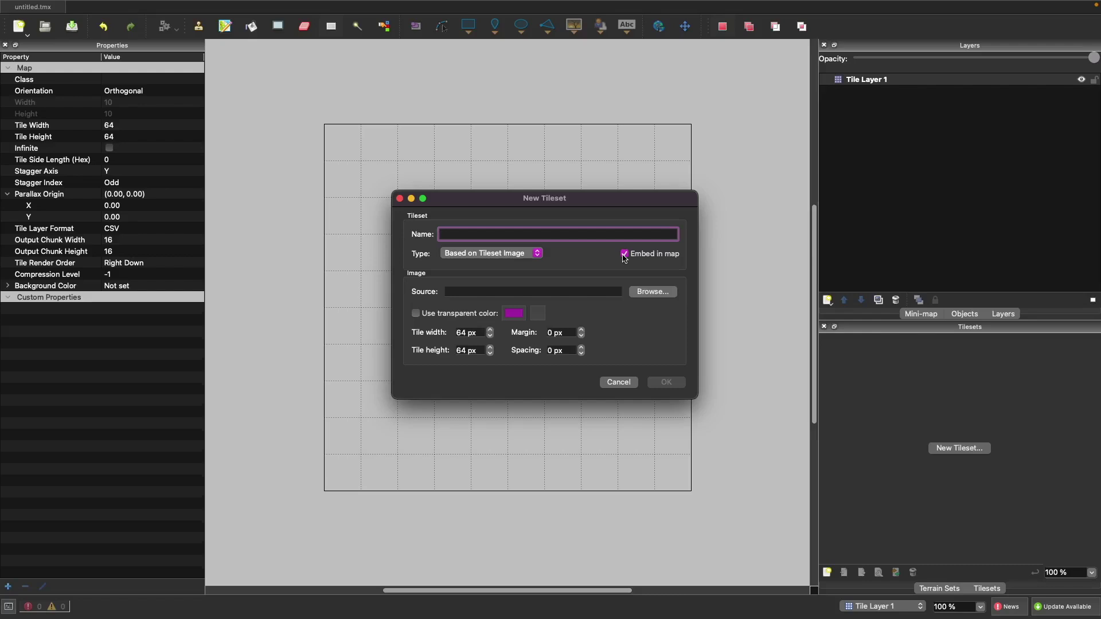
- Use BasicPlains-tileset-Ver.2_by_AxulArt_scaled_4x_pngcrushed.png from the monster_tamer_tiled_project folder as the source image and create the tileset
click(640, 294)
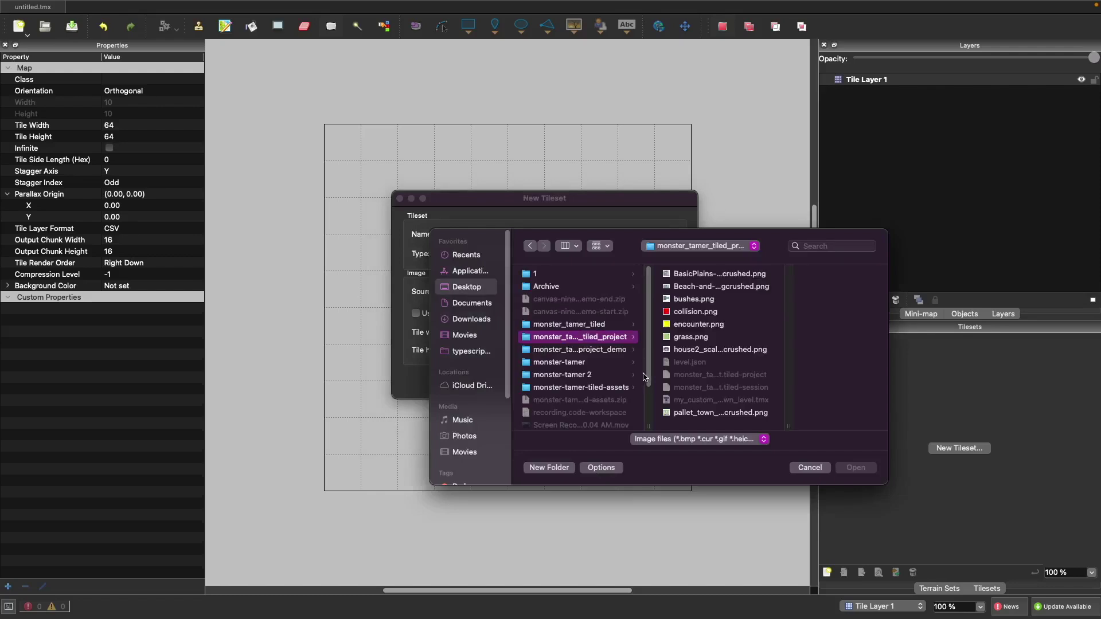
click(710, 274)
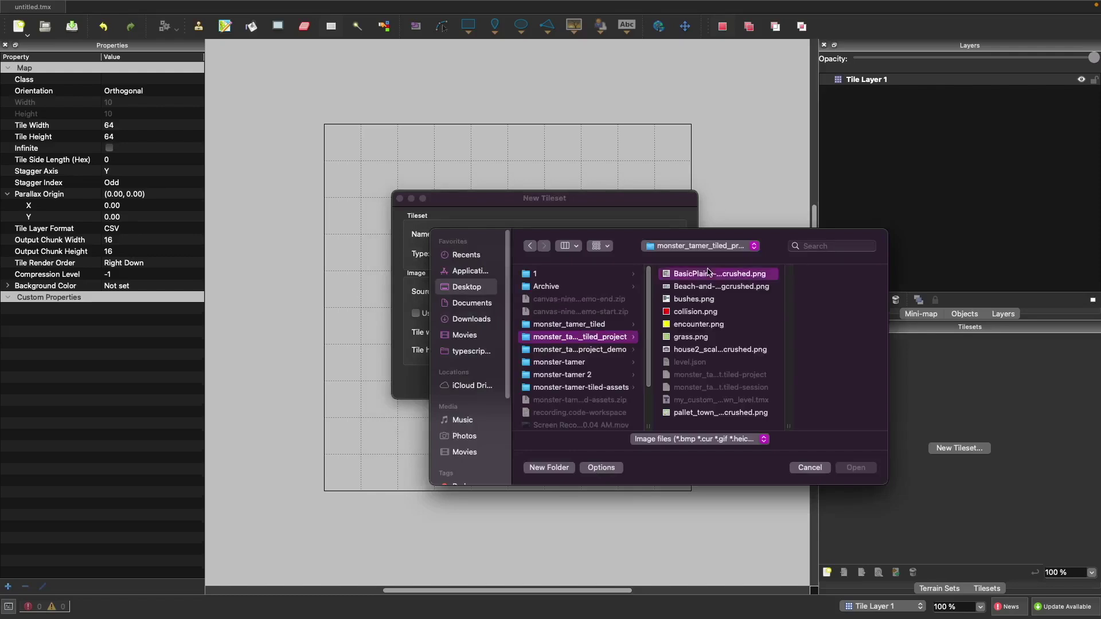
click(690, 291)
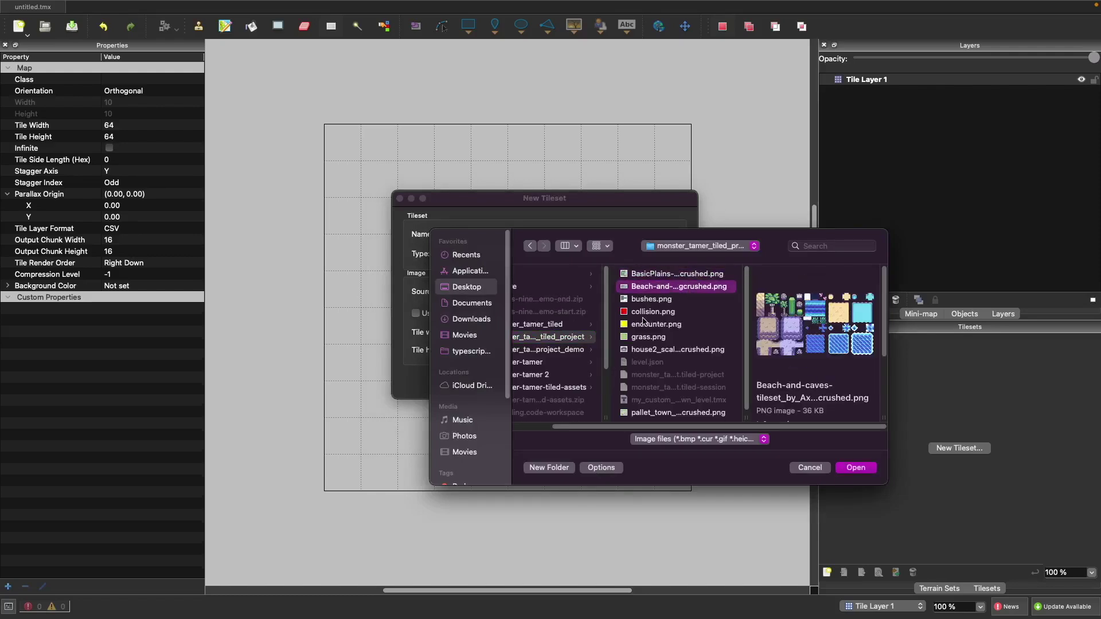
click(654, 276)
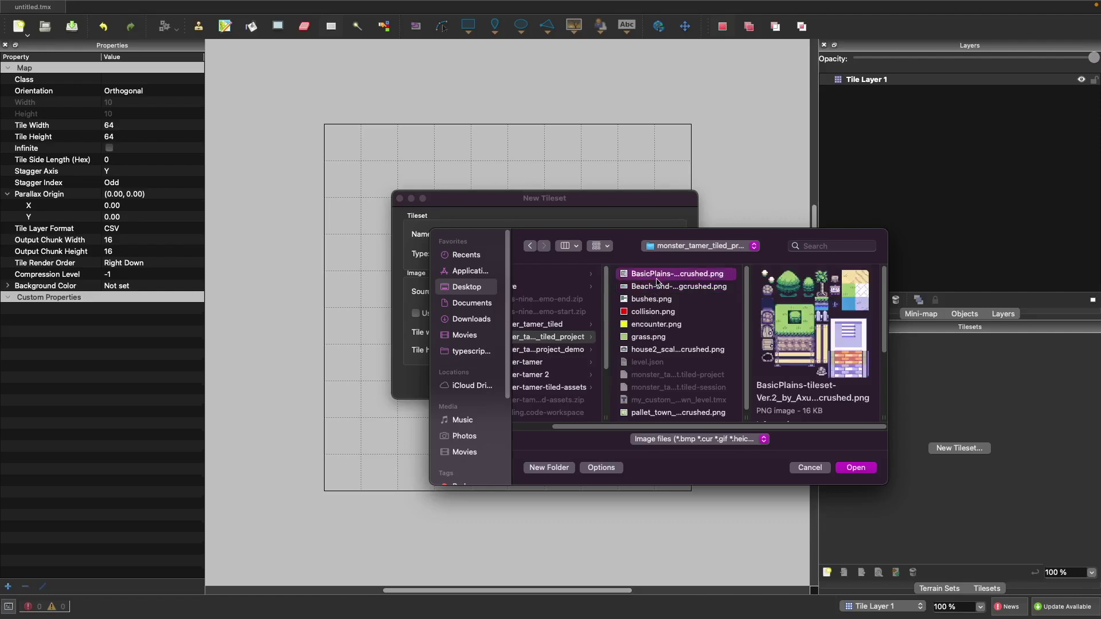
click(855, 467)
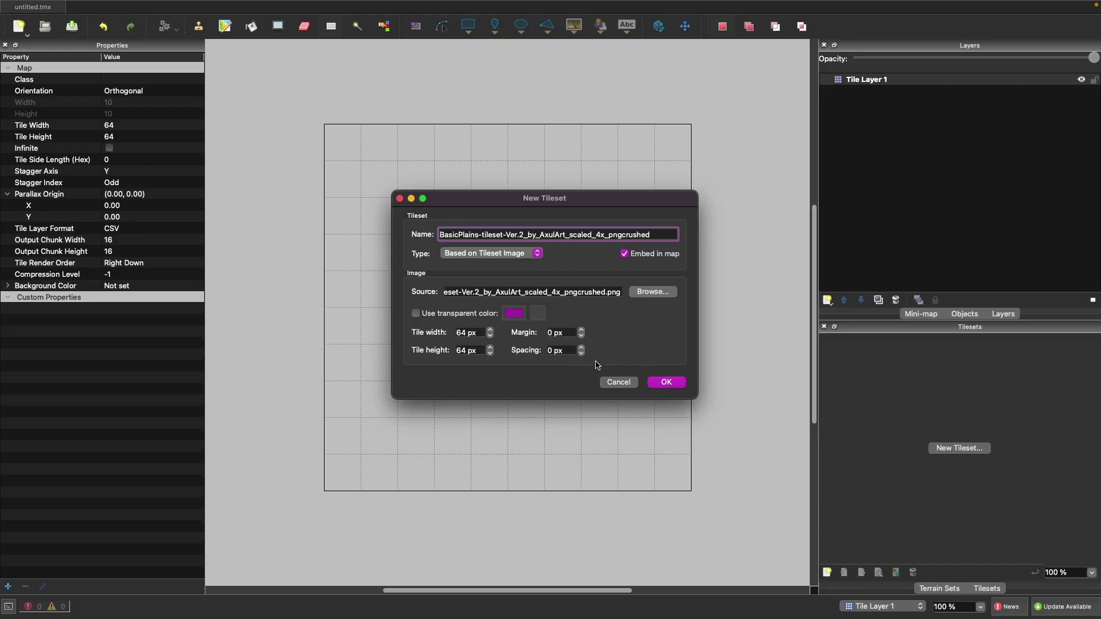
click(565, 332)
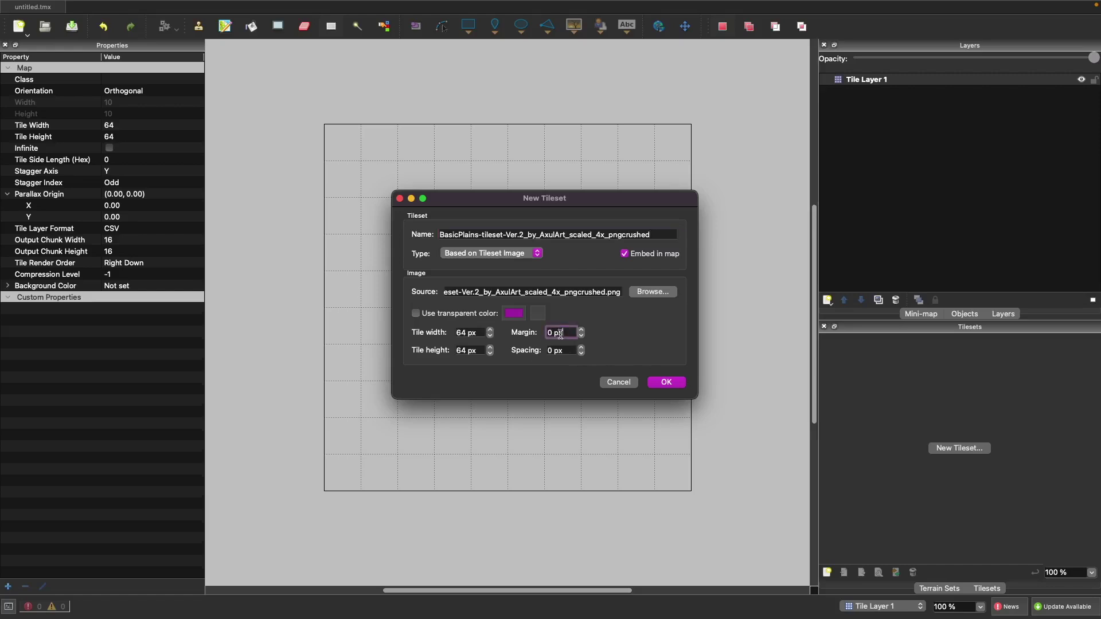
click(665, 382)
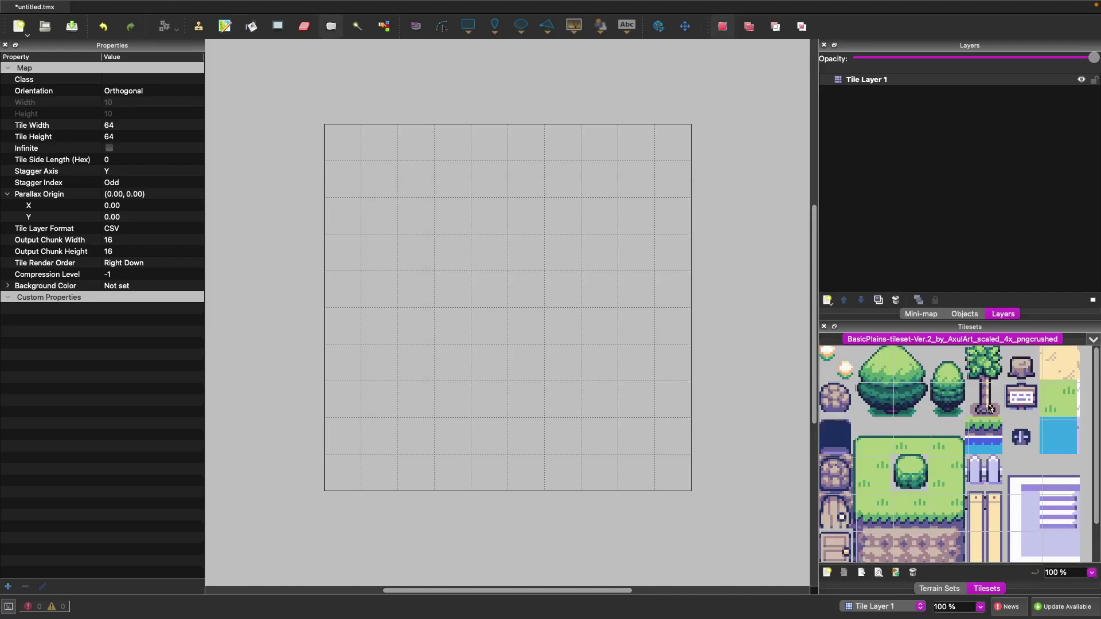
- Check how the bush tiles are cut in the BasicPlains tileset and remove the tileset from the map
click(941, 397)
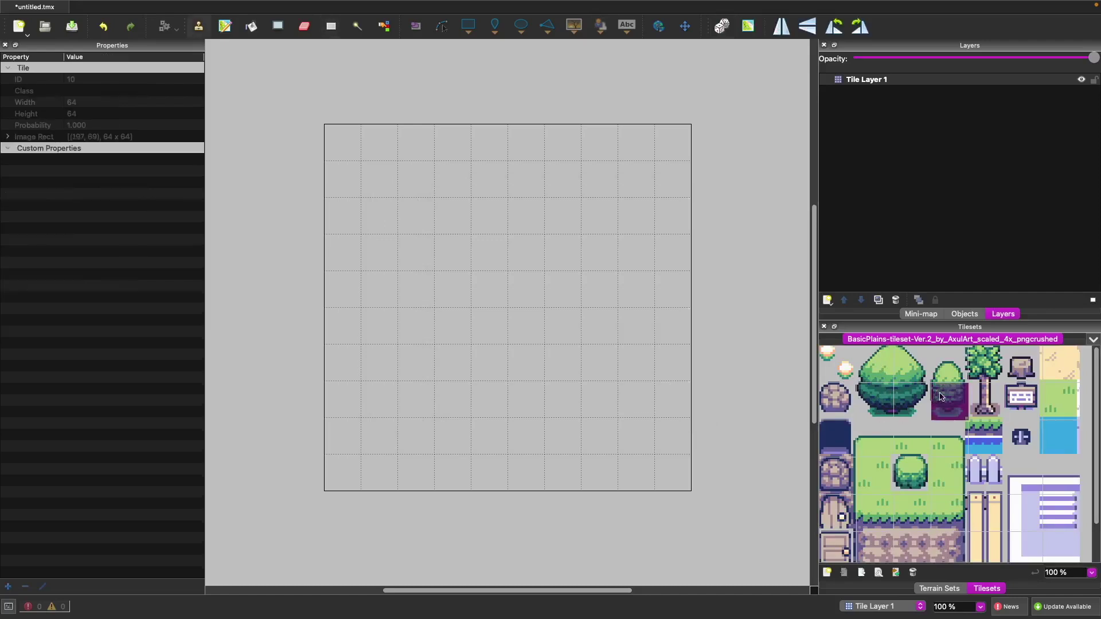
click(913, 407)
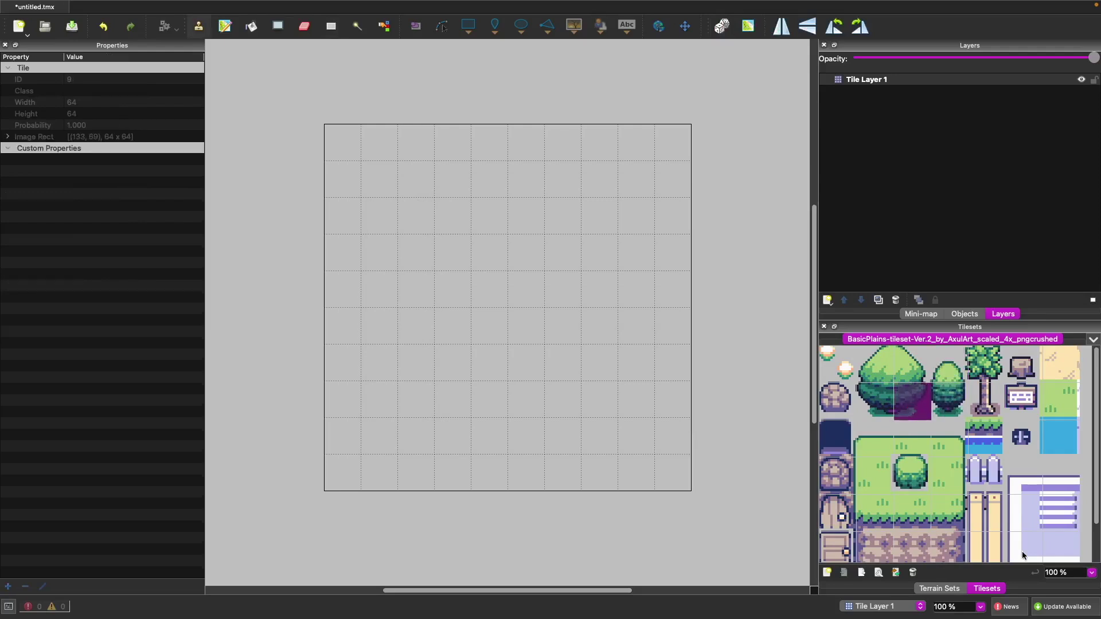
click(913, 572)
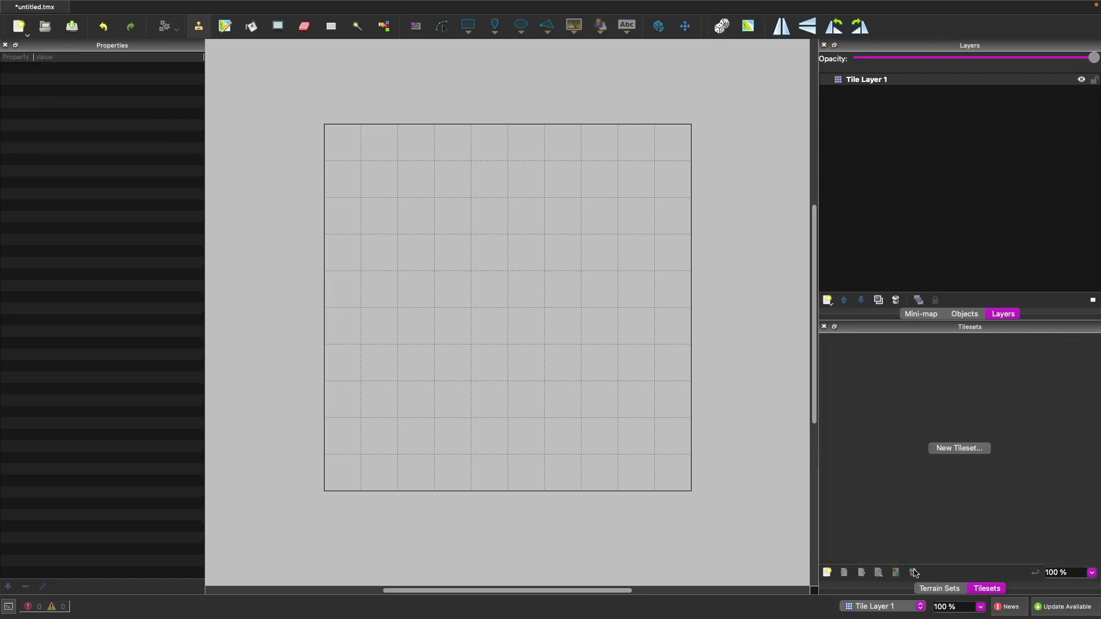
- Start a new embedded tileset with BasicPlains-tileset-Ver.2_by_AxulArt_scaled_4x_pngcrushed.png as its source image
click(952, 449)
click(652, 292)
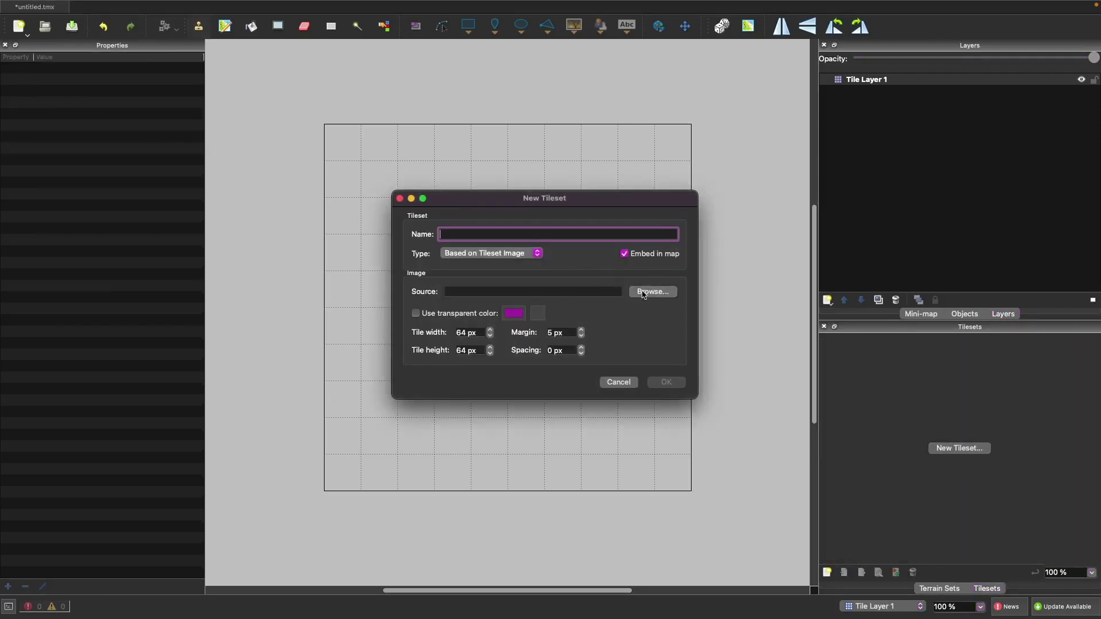
click(579, 275)
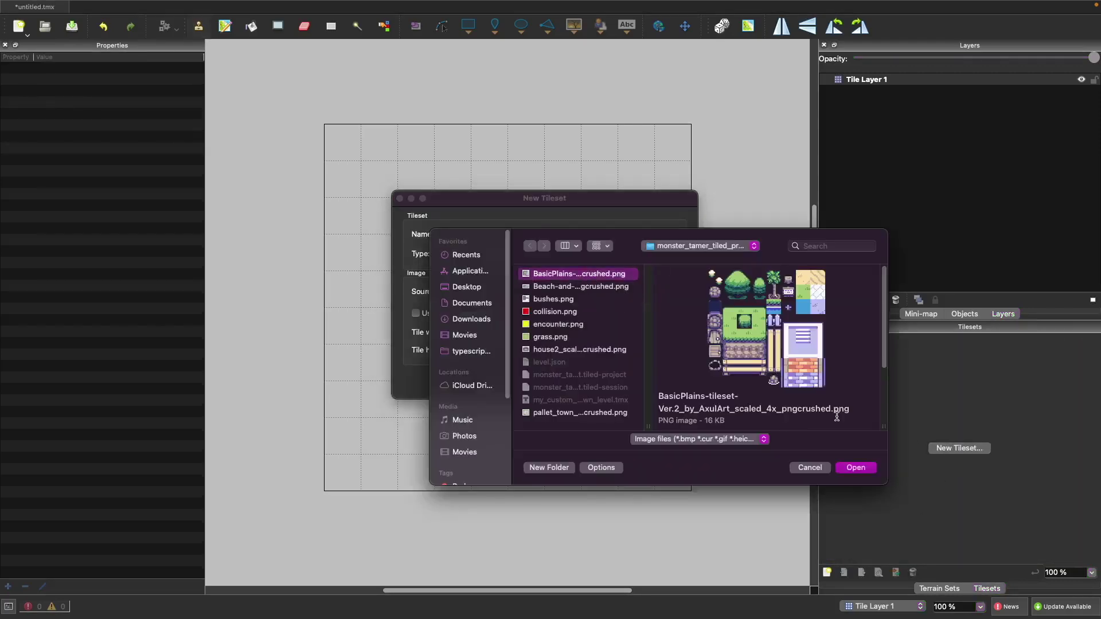
click(856, 467)
- Set the tileset's margin to 0 px and create the tileset
click(581, 338)
click(581, 338)
click(581, 338)
click(580, 338)
click(581, 338)
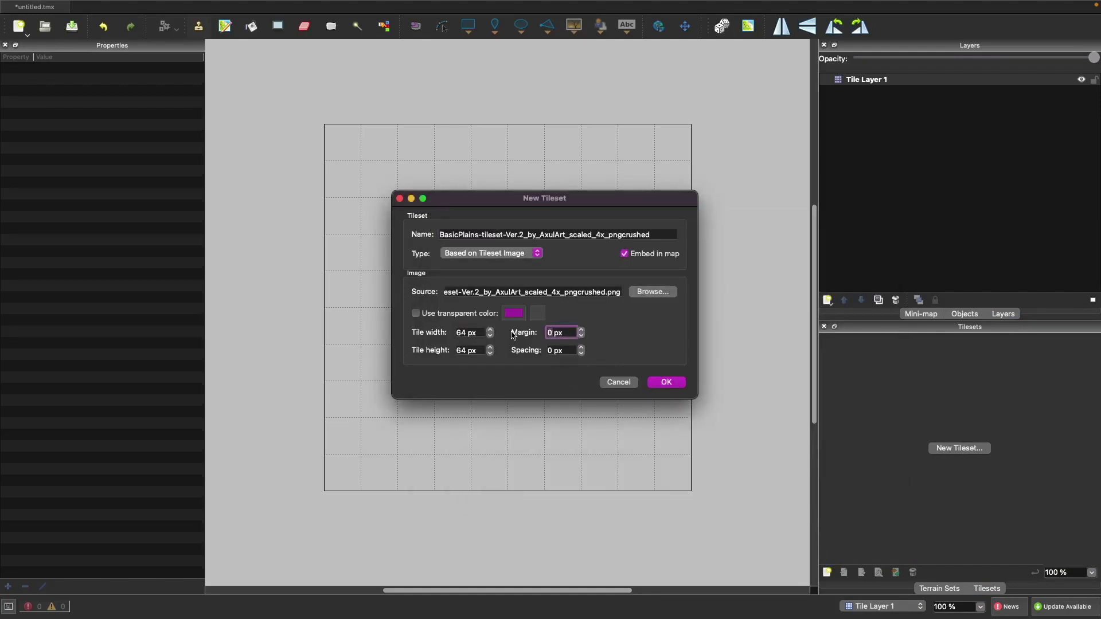
click(668, 381)
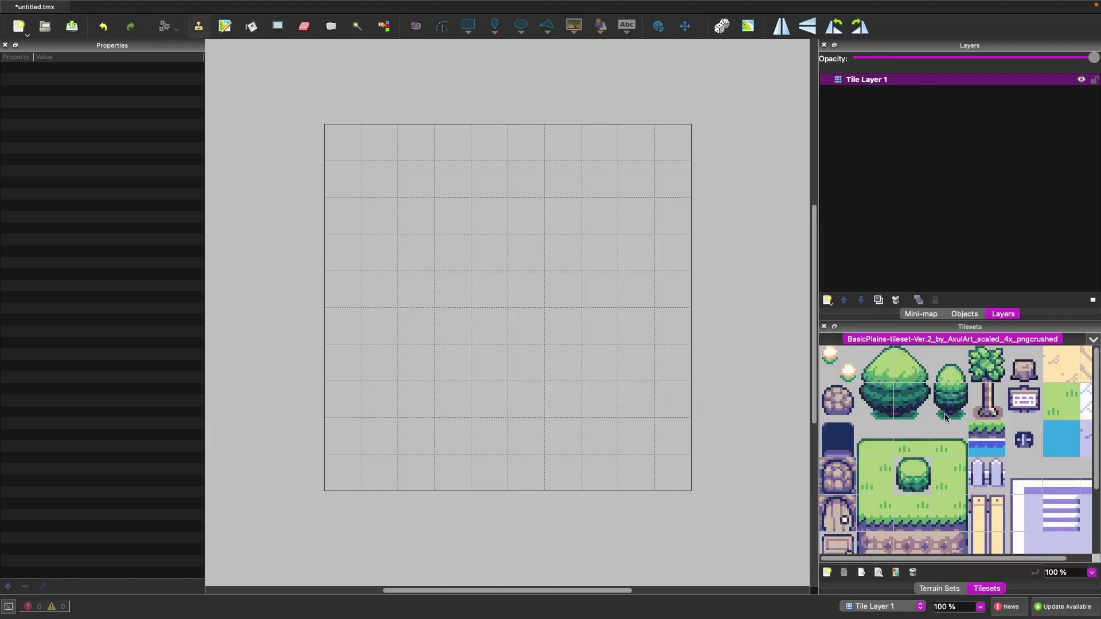
- Widen the tileset view and paint the plain sand tile freehand over the middle of the map
click(854, 373)
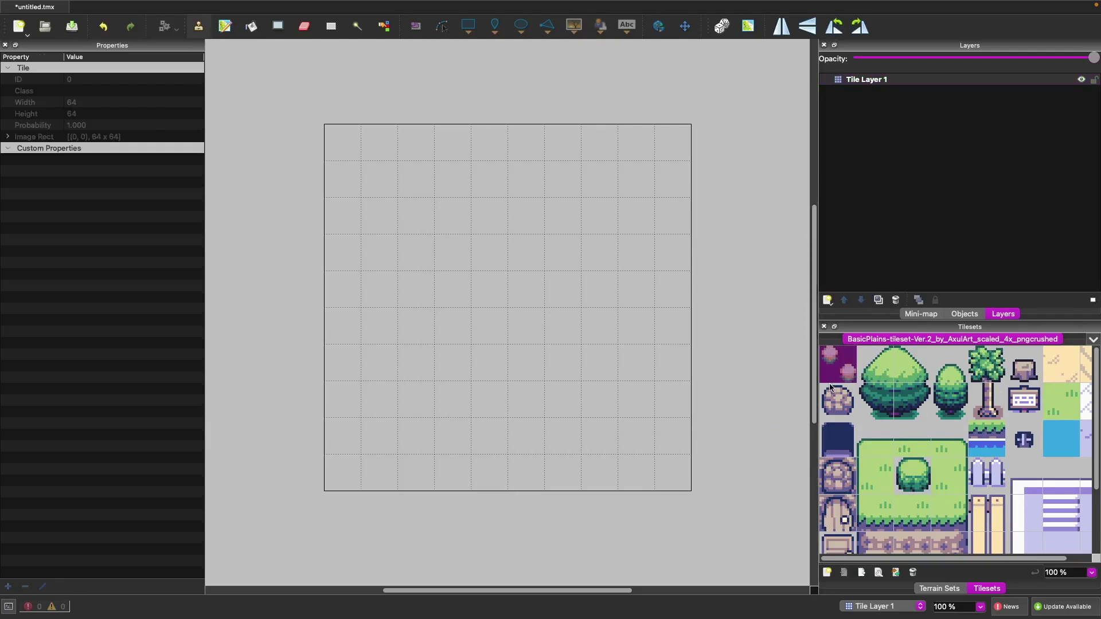
drag(814, 383, 668, 381)
click(899, 434)
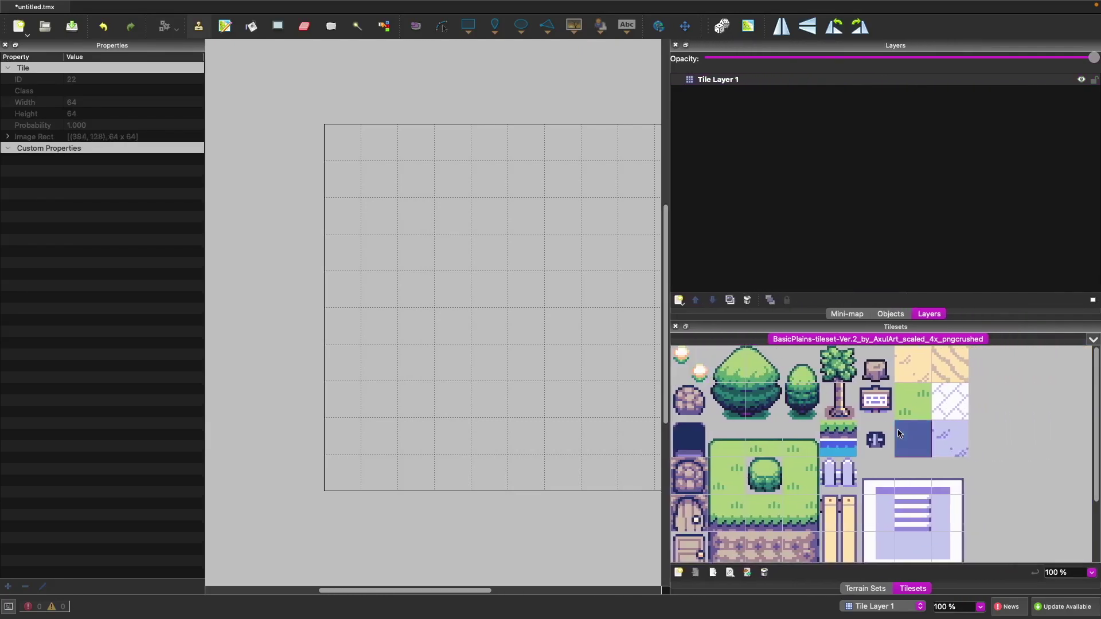
drag(950, 439, 942, 369)
click(920, 374)
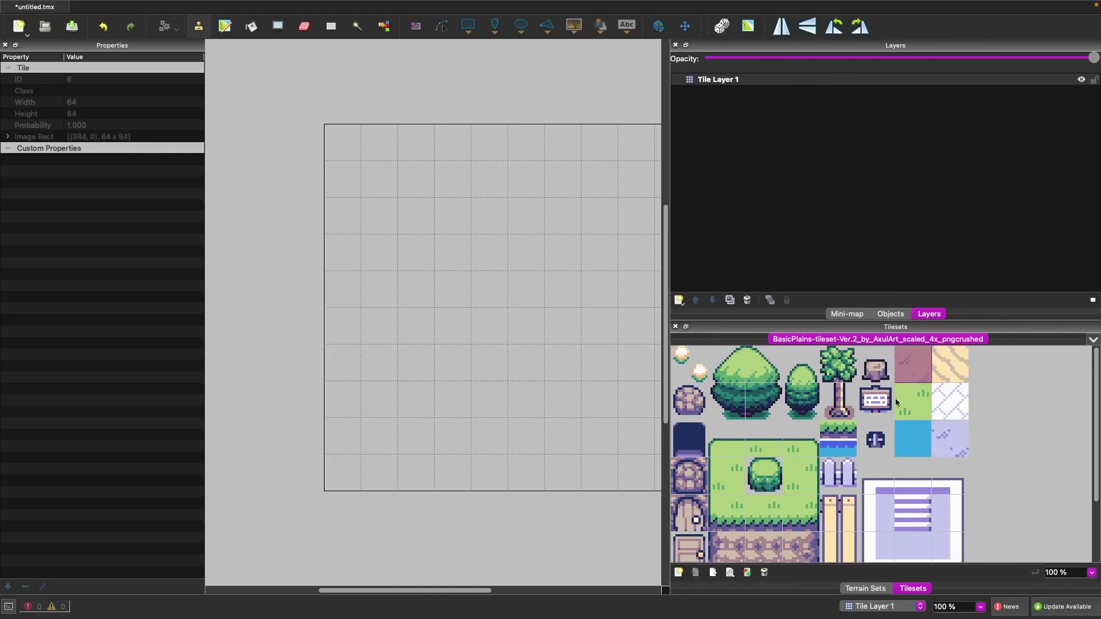
mouse_move(459, 284)
mouse_down()
mouse_move(496, 224)
mouse_move(453, 430)
mouse_move(424, 325)
mouse_up()
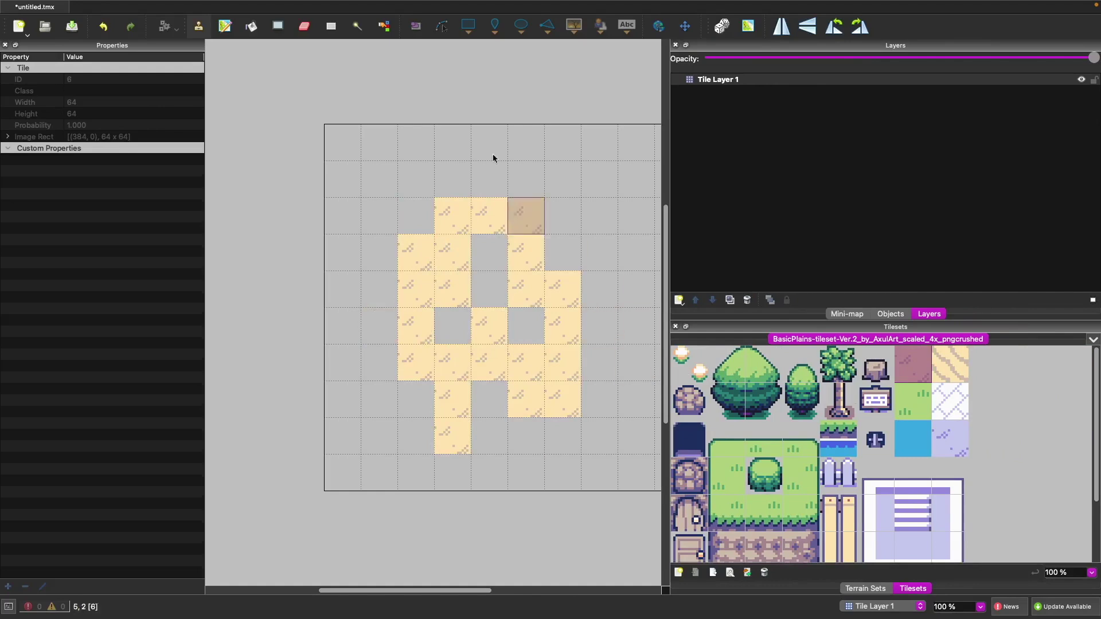
click(426, 249)
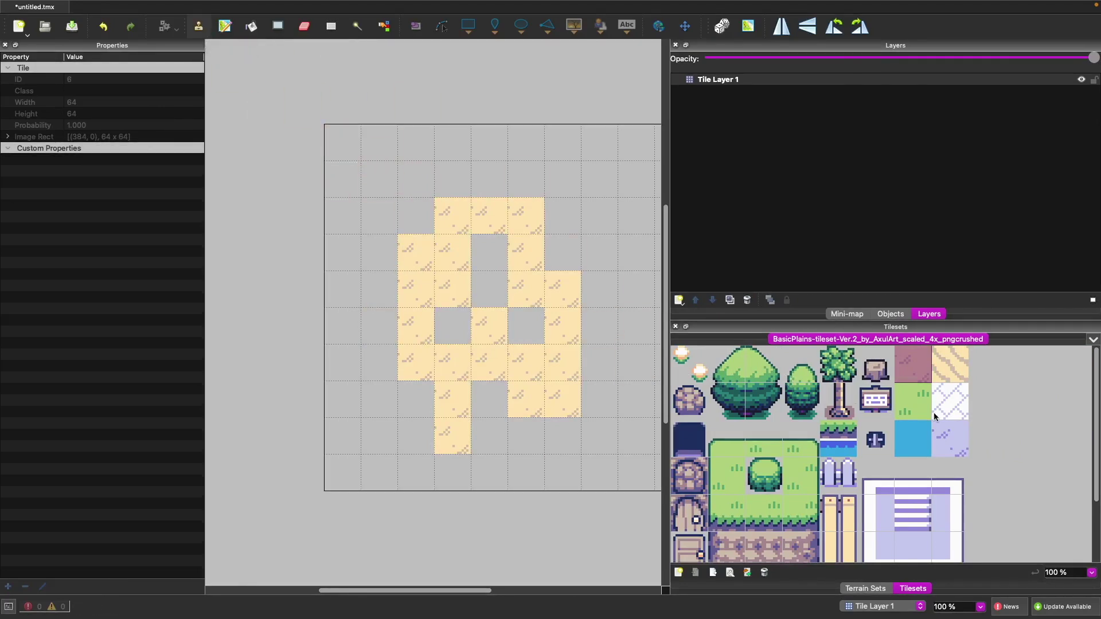
- Select a block of 3 by 3 tiles covering the bush bases and grass edge, and stamp it several times across the map
drag(768, 436, 723, 473)
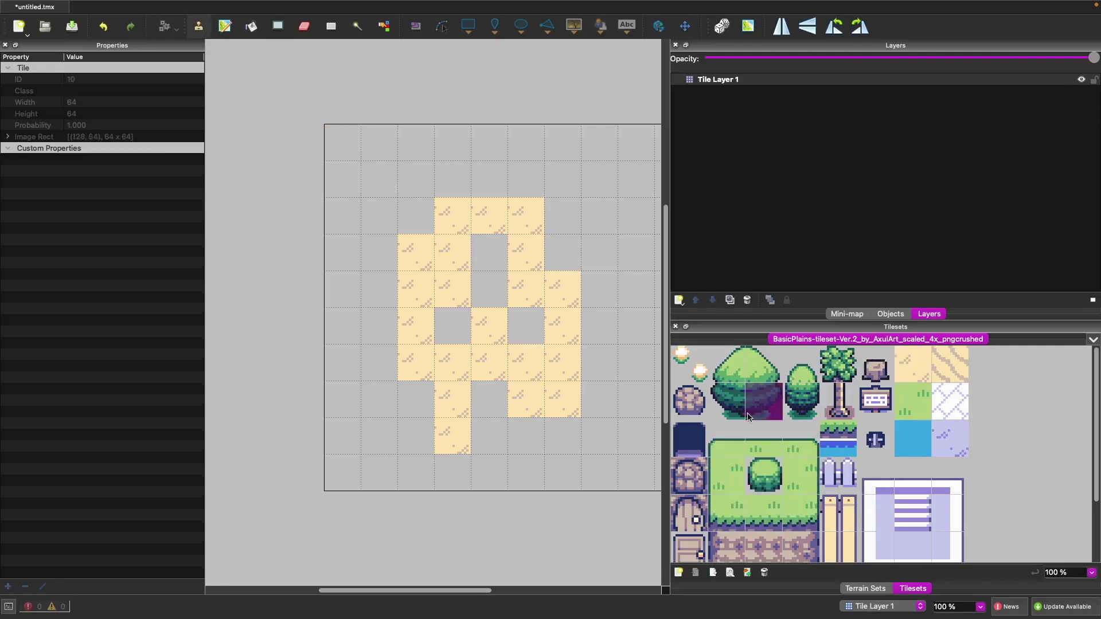
click(730, 408)
drag(730, 407, 790, 467)
click(419, 212)
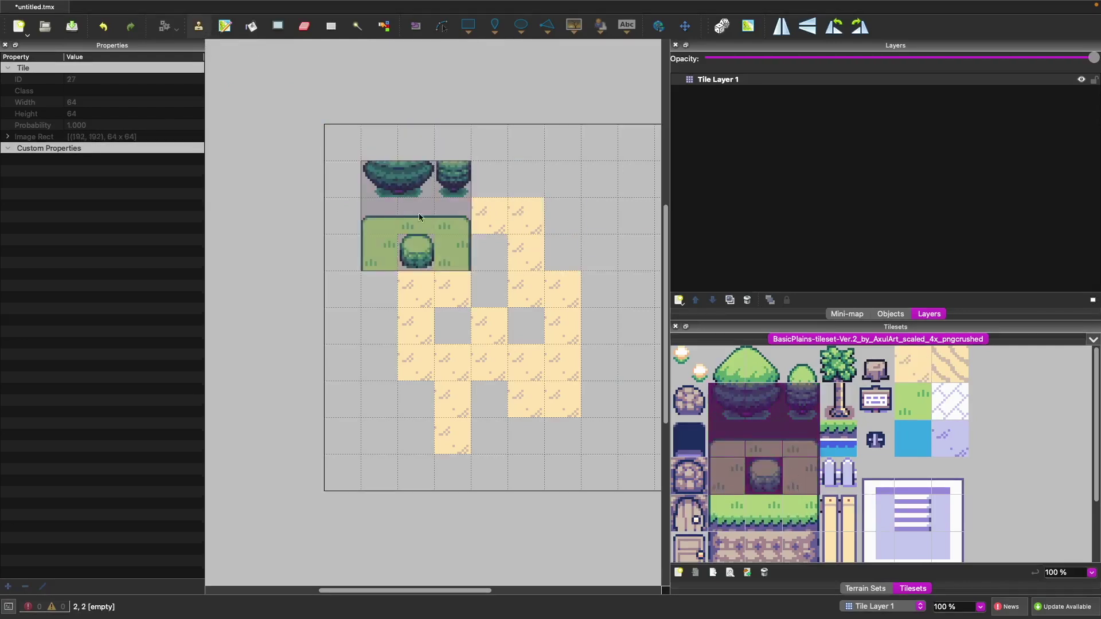
click(560, 213)
mouse_move(424, 335)
mouse_down()
mouse_move(403, 391)
mouse_move(384, 401)
mouse_up()
click(547, 226)
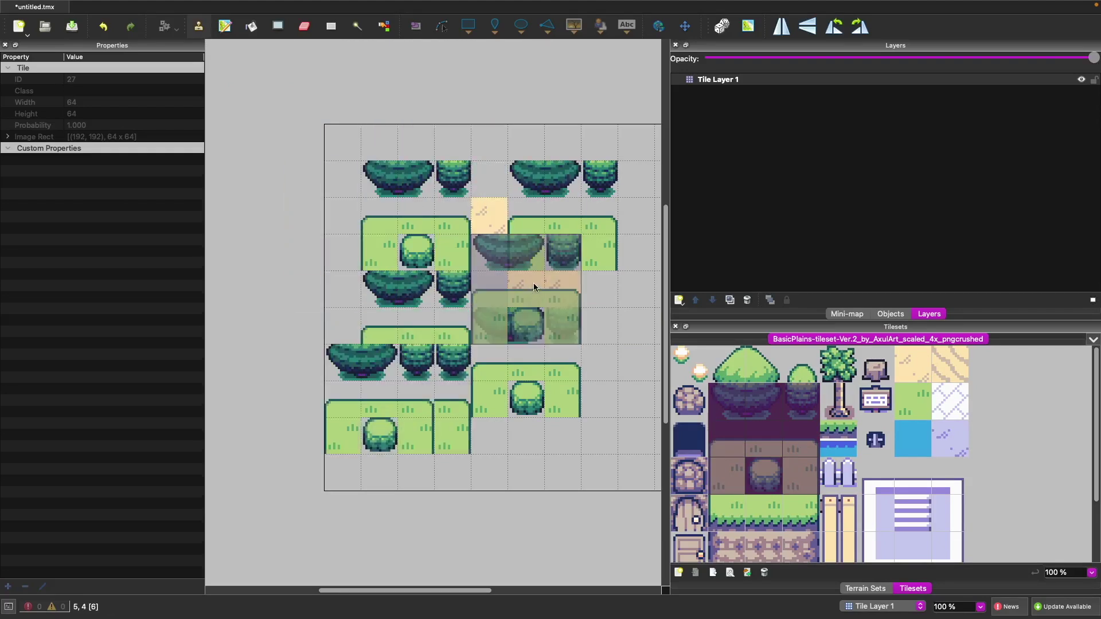
- Paint the map with single tiles: the large bush's upper and lower parts and the small round bush
drag(669, 294, 838, 294)
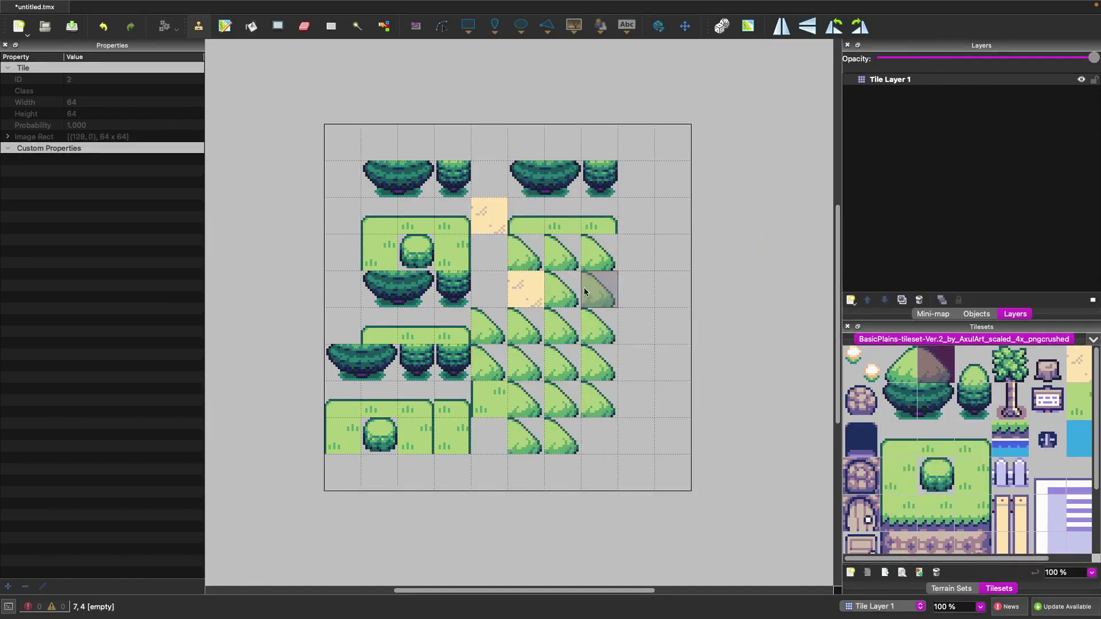
click(585, 293)
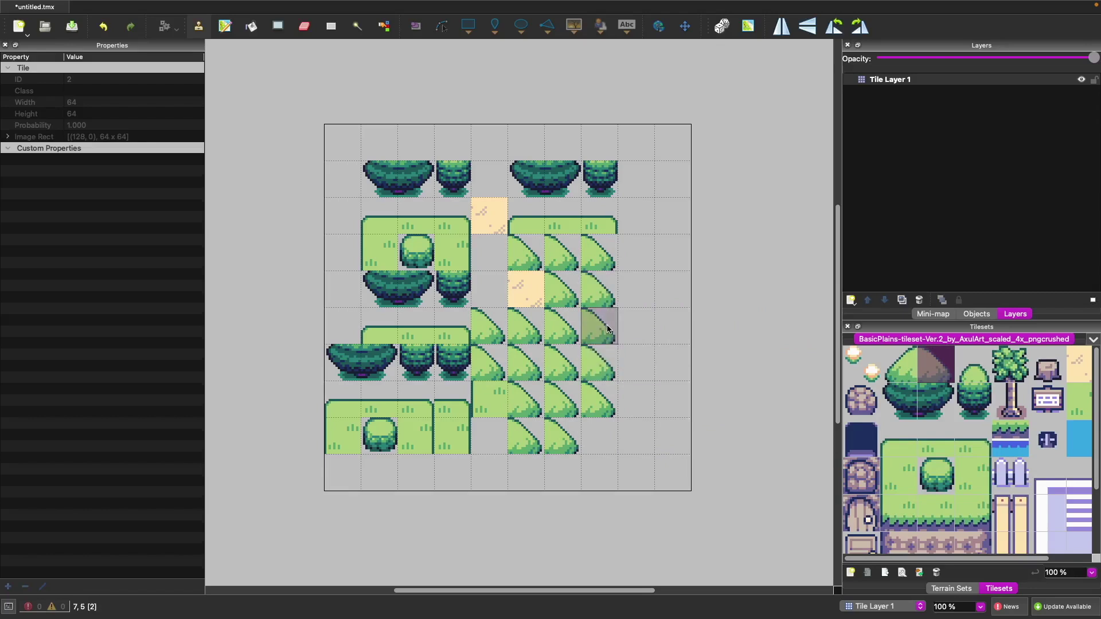
click(932, 407)
mouse_move(635, 363)
mouse_down()
mouse_move(453, 287)
mouse_move(599, 399)
mouse_move(537, 348)
mouse_move(597, 330)
mouse_move(527, 288)
mouse_up()
click(935, 476)
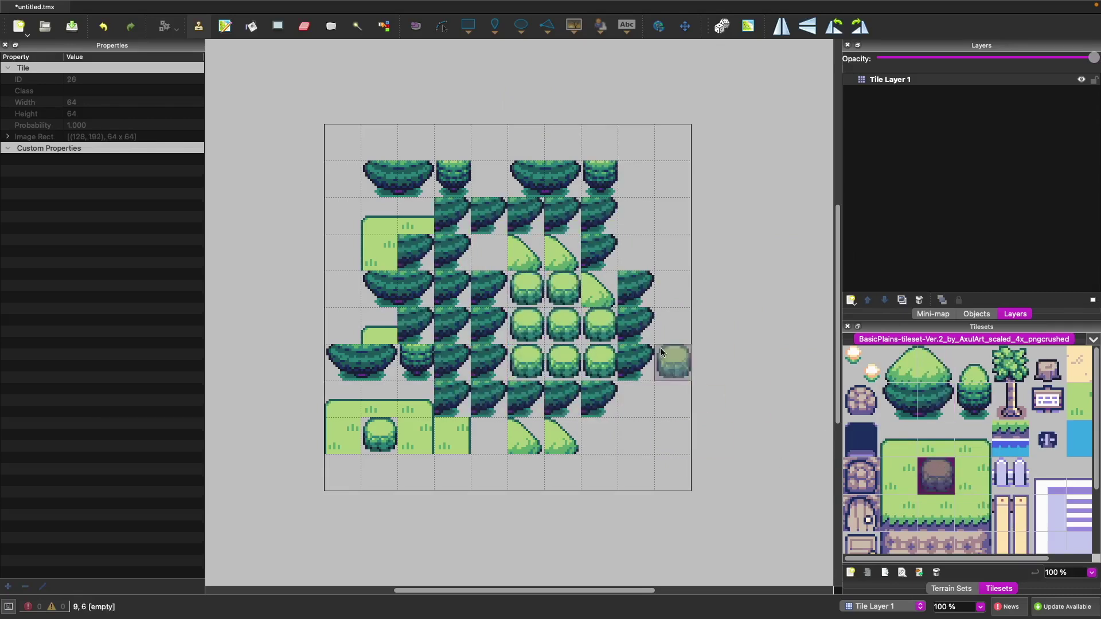
- Erase a number of painted tiles in the middle and left part of the map with the Eraser
click(304, 26)
click(533, 322)
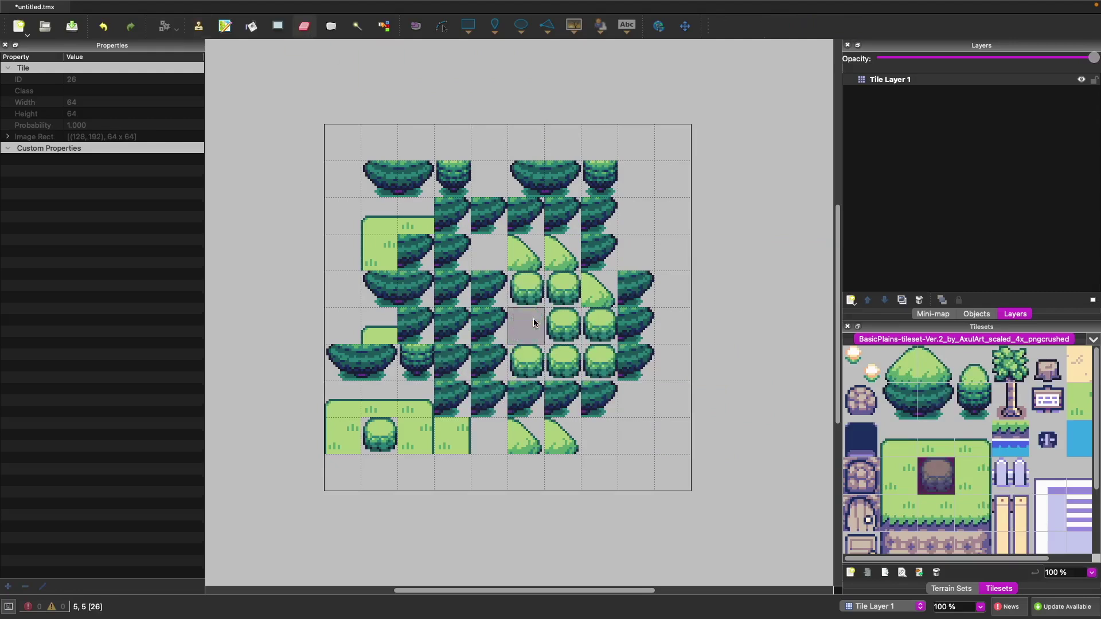
drag(533, 322, 593, 321)
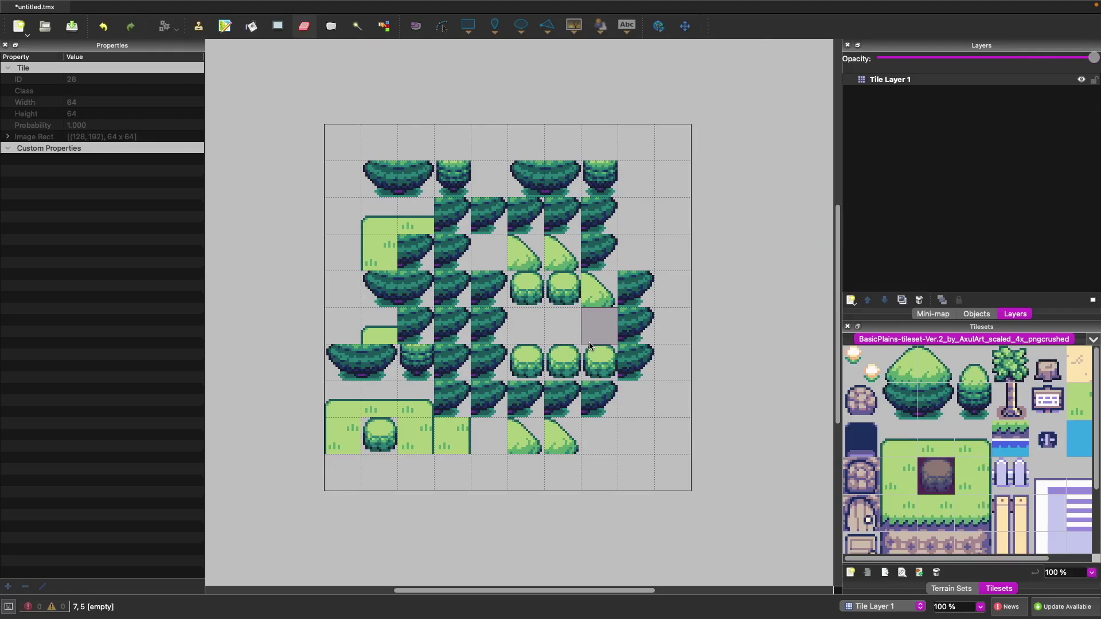
mouse_move(304, 150)
mouse_down()
mouse_move(333, 149)
mouse_move(524, 362)
mouse_up()
click(560, 448)
click(562, 362)
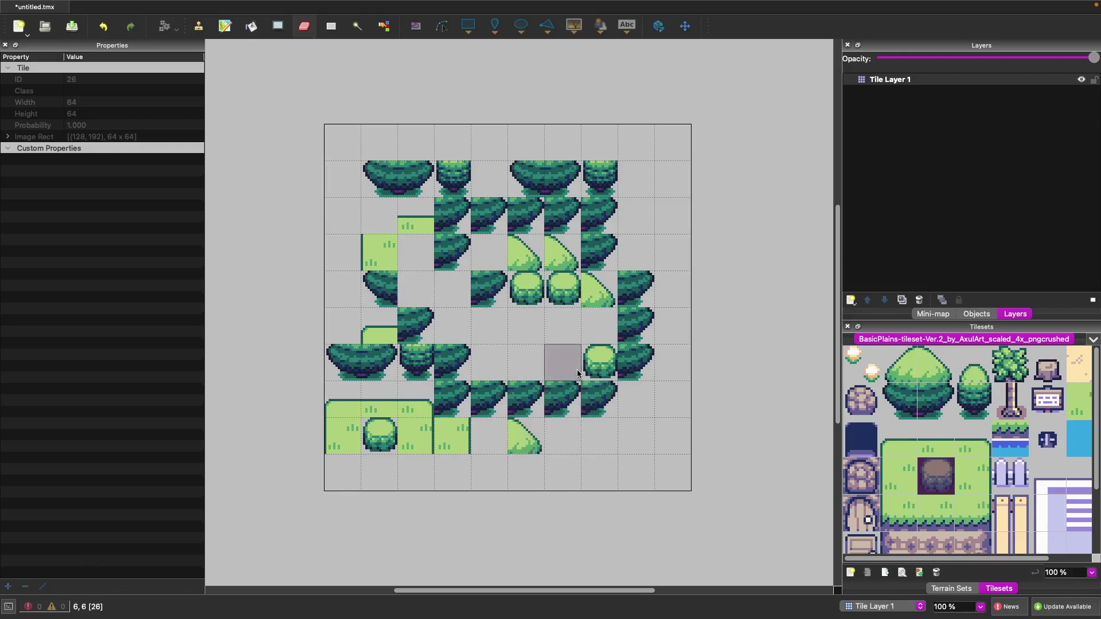
- Paint the round rock tile and the dark blue doorway tile over the middle of the map
click(860, 401)
mouse_move(599, 362)
mouse_down()
mouse_move(582, 330)
mouse_move(549, 353)
mouse_move(576, 418)
mouse_up()
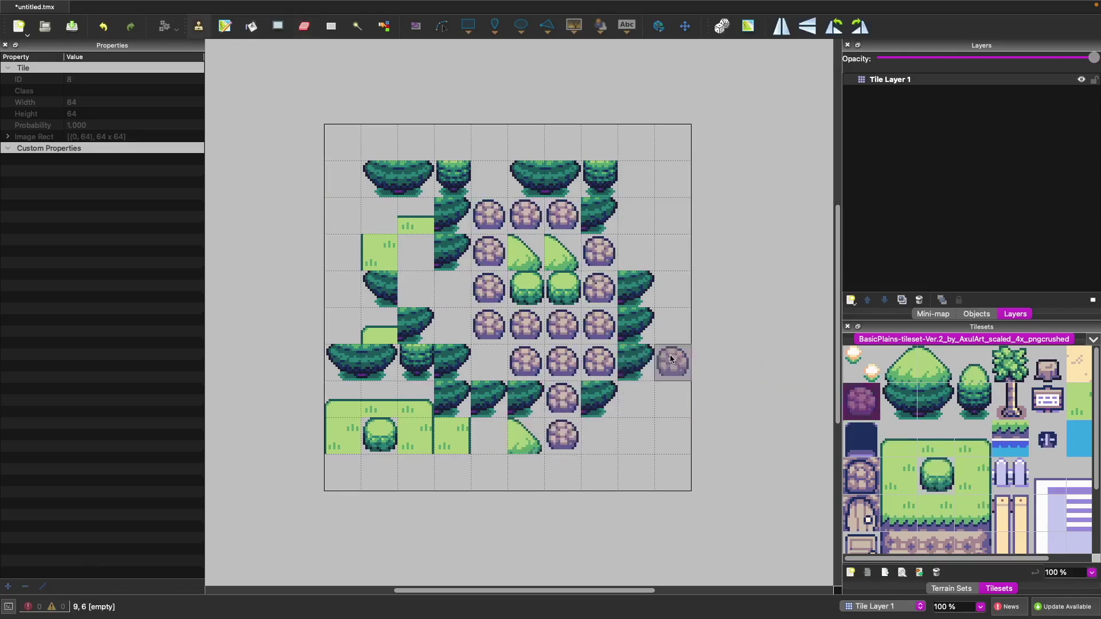
click(898, 402)
click(936, 401)
click(940, 438)
click(898, 438)
click(860, 439)
mouse_move(635, 399)
mouse_down()
mouse_move(599, 362)
mouse_move(560, 285)
mouse_up()
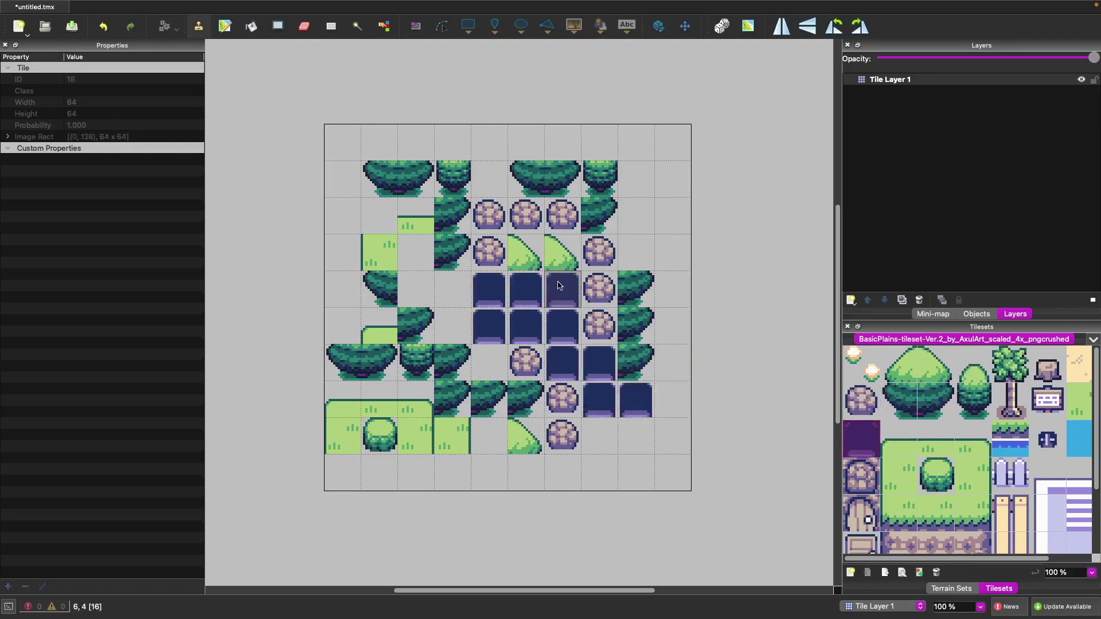
- Select a rectangle enclosing the entire map and delete all the tiles inside it
click(331, 27)
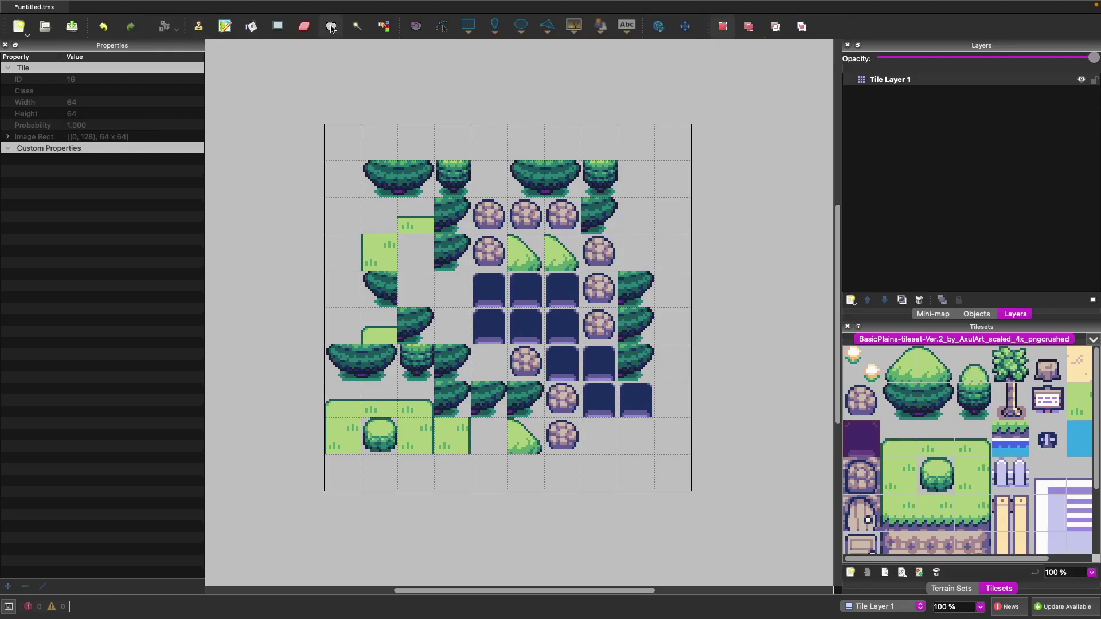
drag(304, 66, 721, 523)
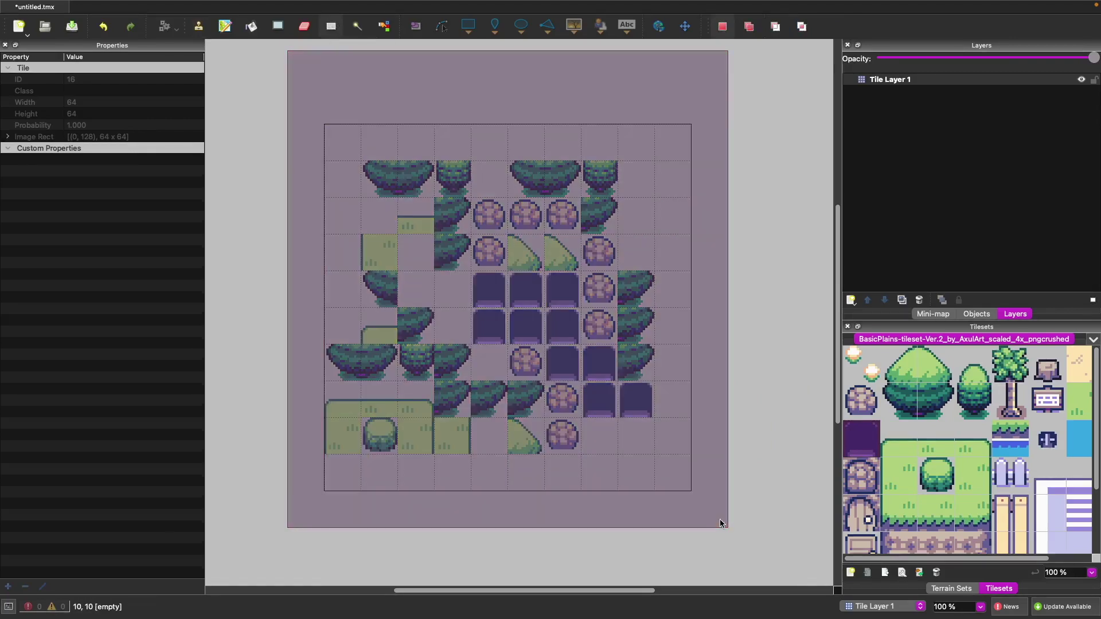
click(304, 26)
click(600, 179)
click(599, 289)
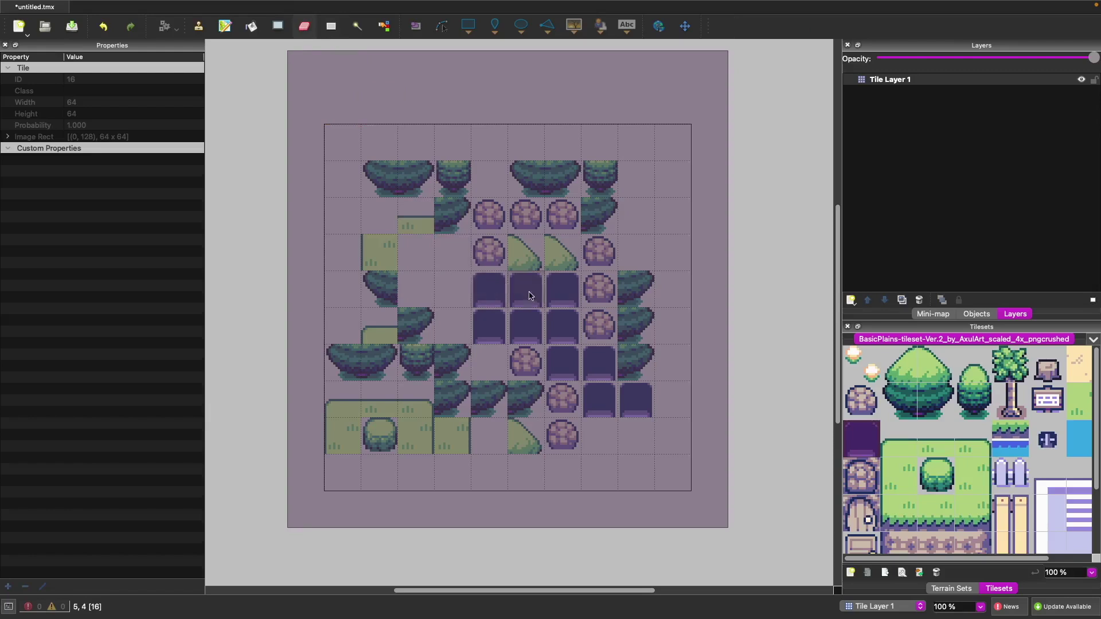
click(599, 326)
click(599, 252)
click(563, 179)
key(Delete)
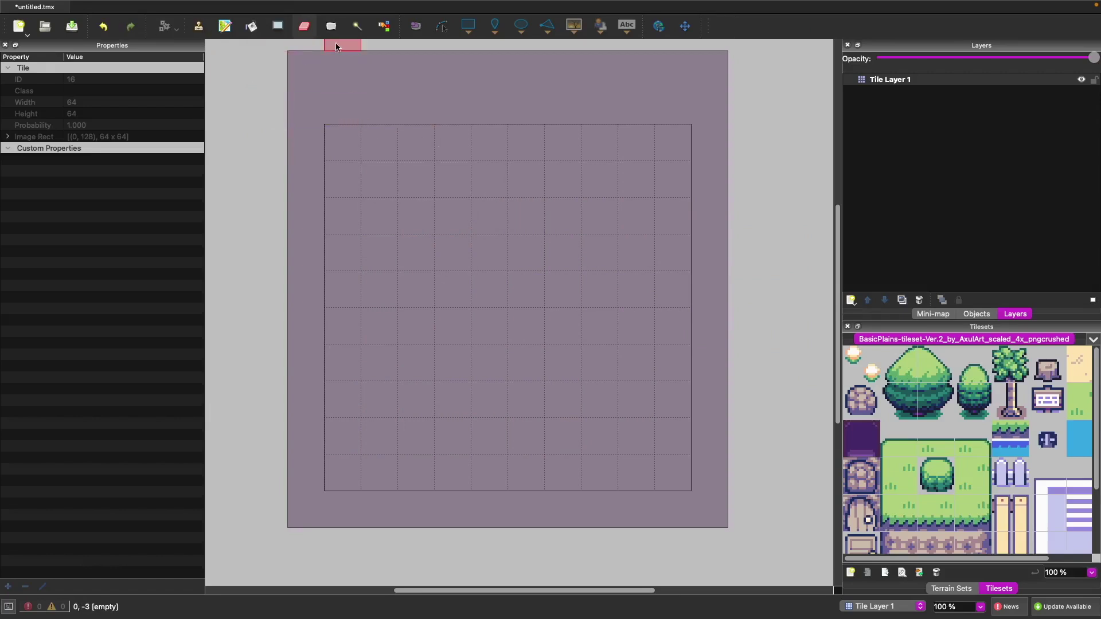
- Stamp the left-edged grass tile once and fill the whole map with it using Bucket Fill
click(906, 468)
click(527, 326)
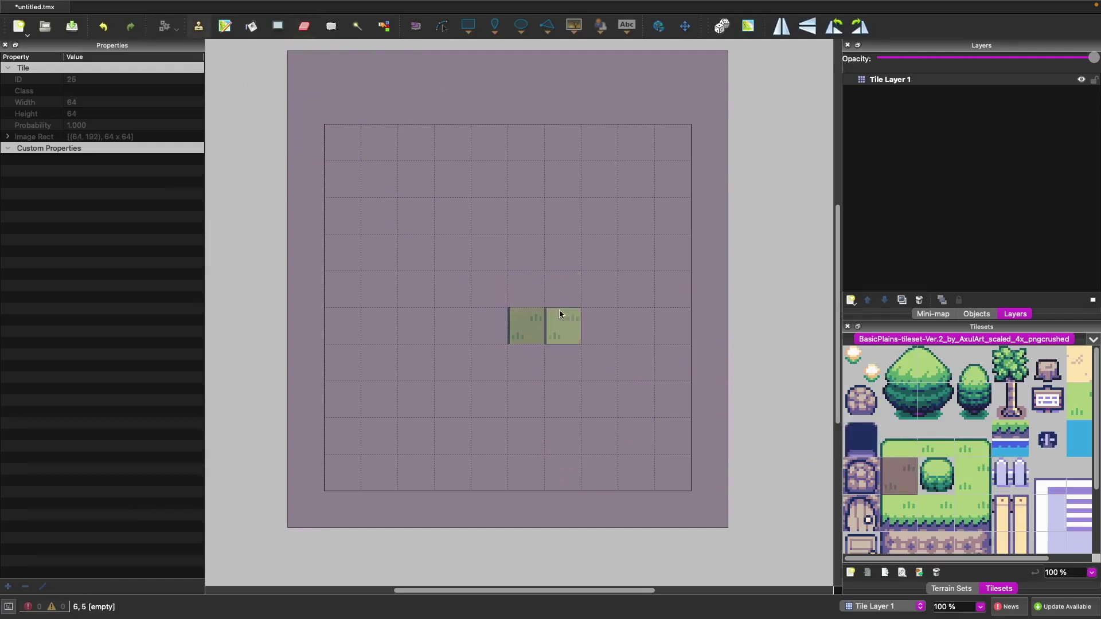
click(251, 27)
click(504, 238)
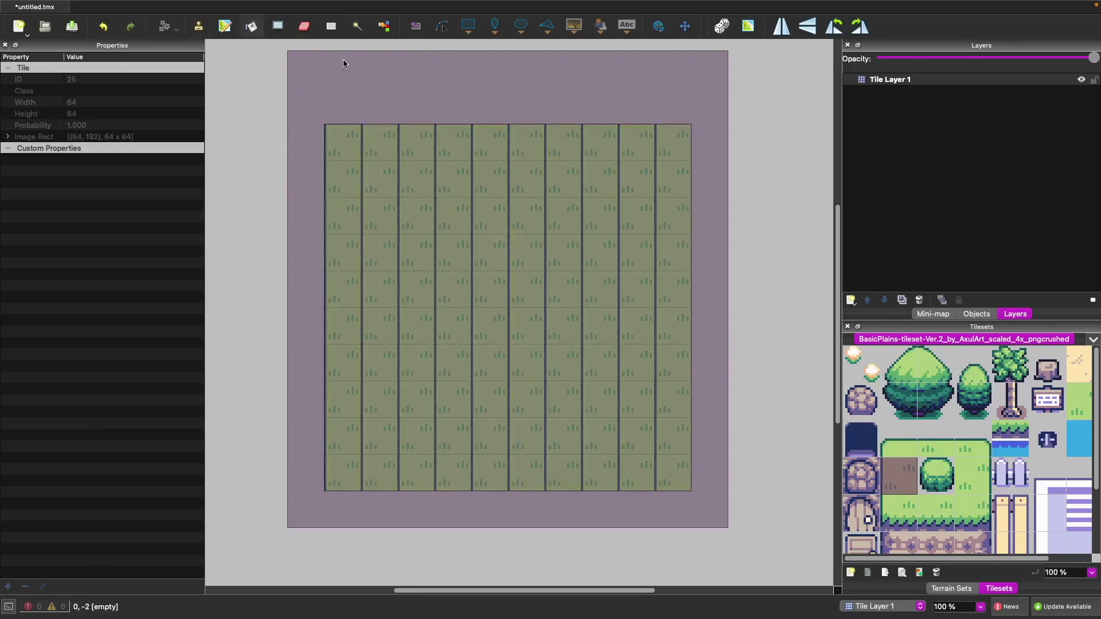
- Select an area of 4 by 3 tiles in the upper part of the map and fill it with the blue water tile
click(332, 27)
drag(425, 169, 533, 265)
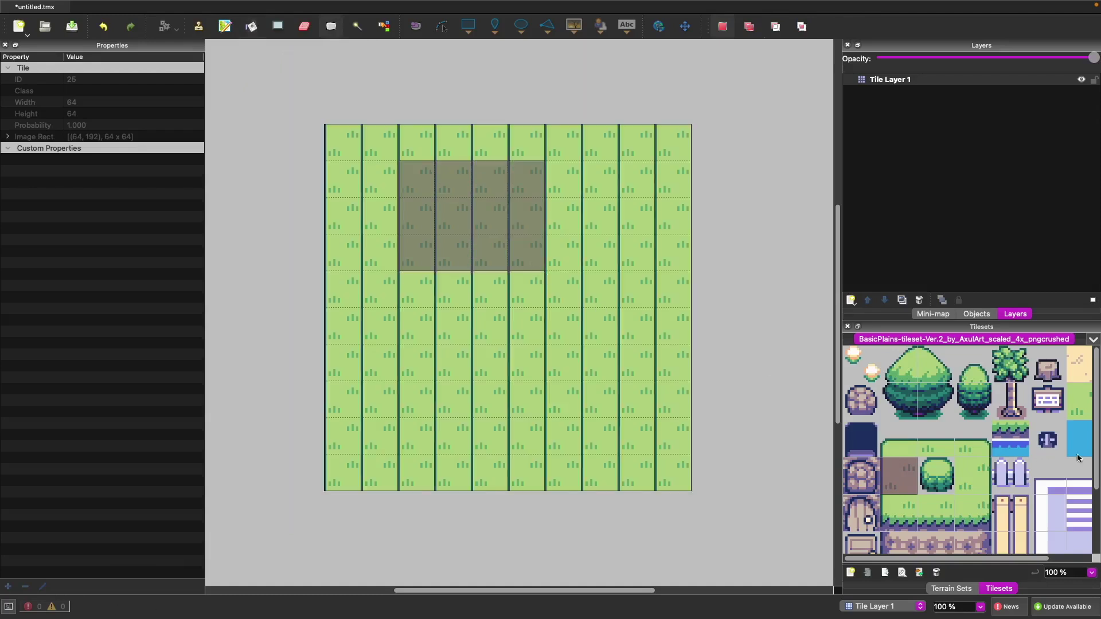
click(1088, 441)
click(251, 26)
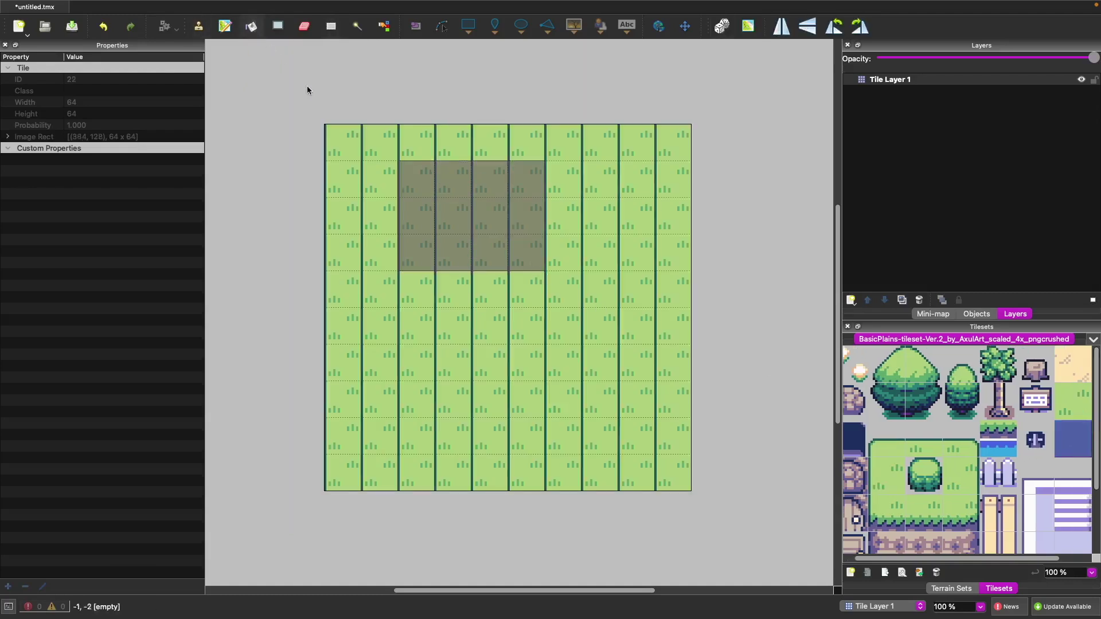
click(421, 205)
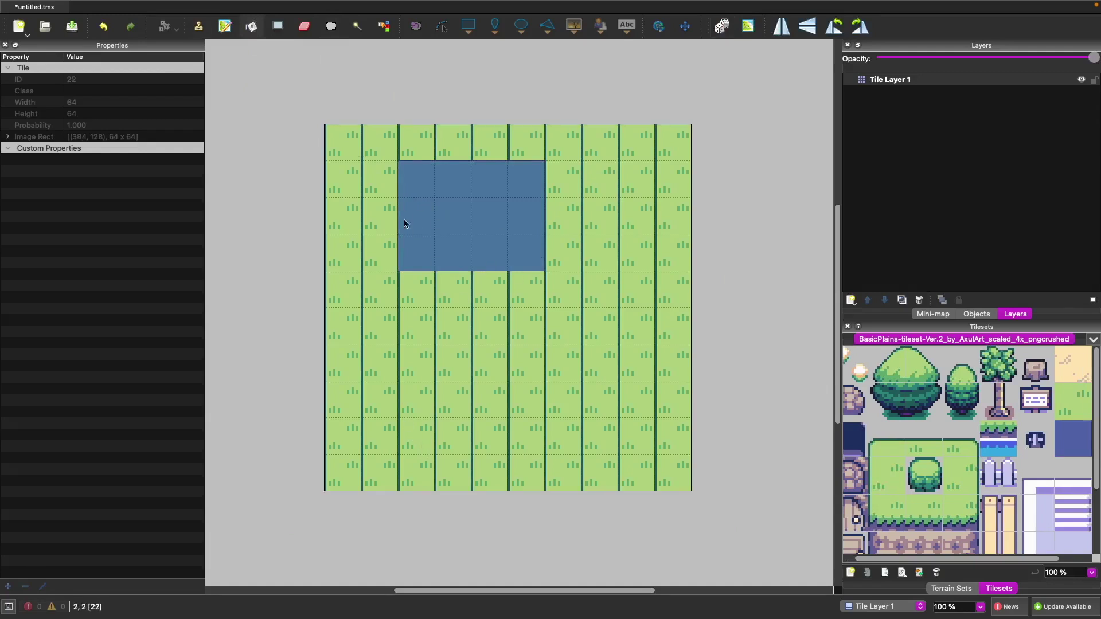
- Delete every tile on the map and clear the selection
key(ctrl+a)
key(Delete)
key(ctrl+shift+a)
scroll(940, 458, left, 2)
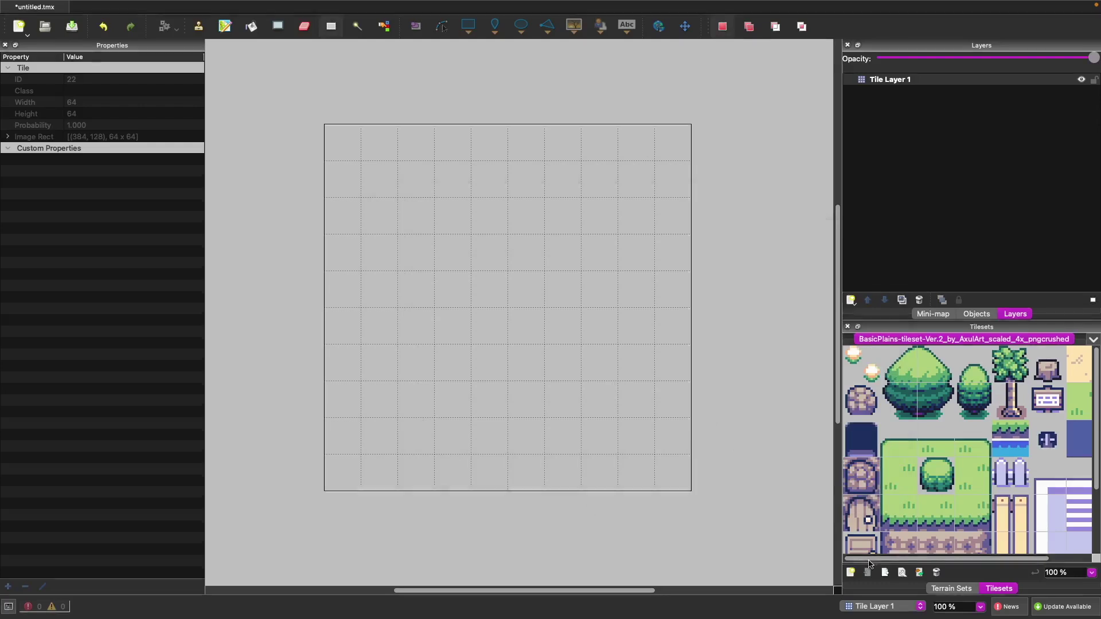
- Add grass.png as an embedded tileset with 64 px tiles and try selecting its individual tiles, ending on the four-tuft grass tile
click(853, 572)
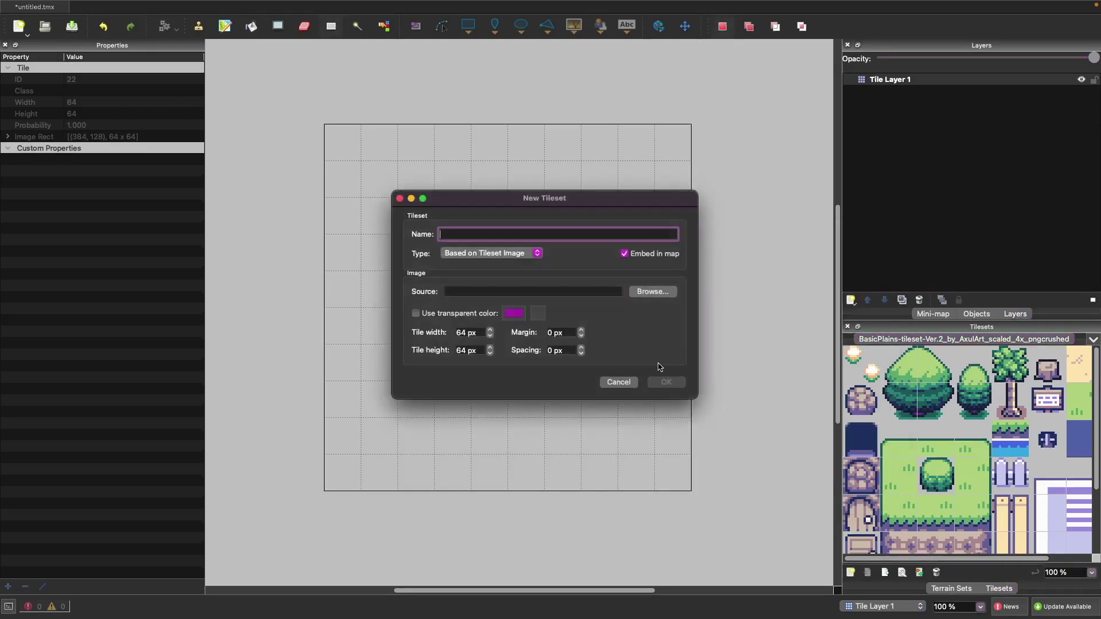
click(661, 294)
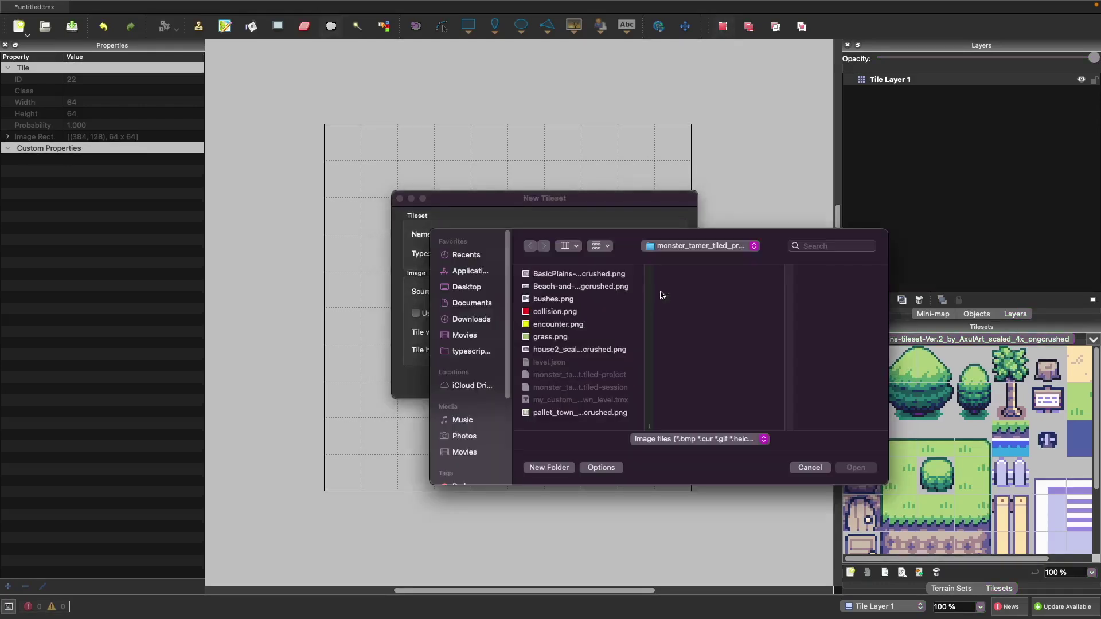
click(574, 336)
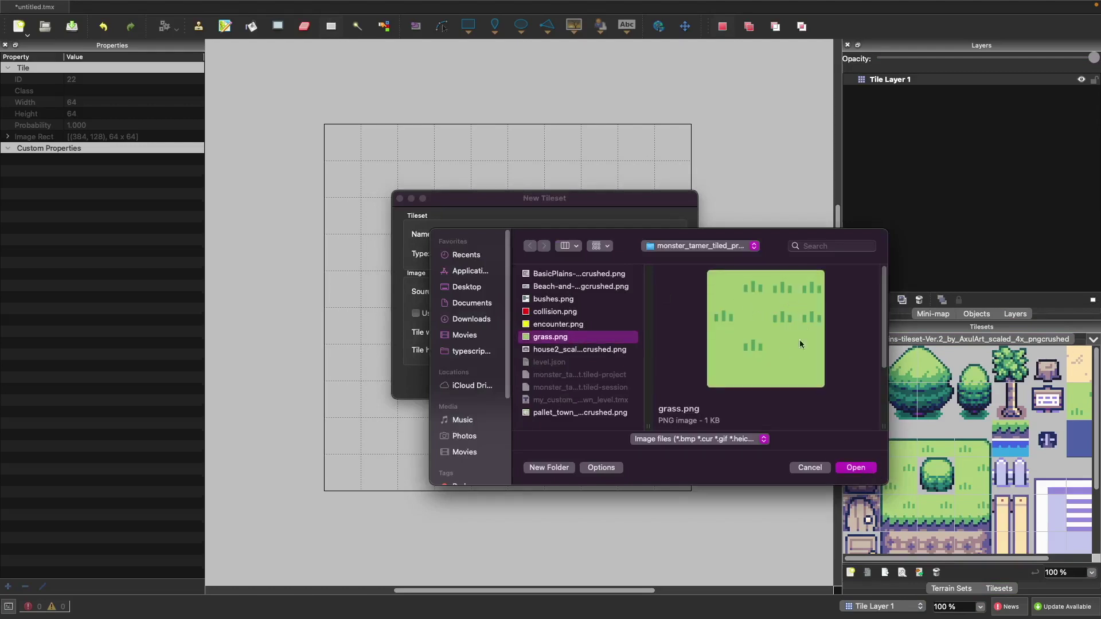
click(852, 467)
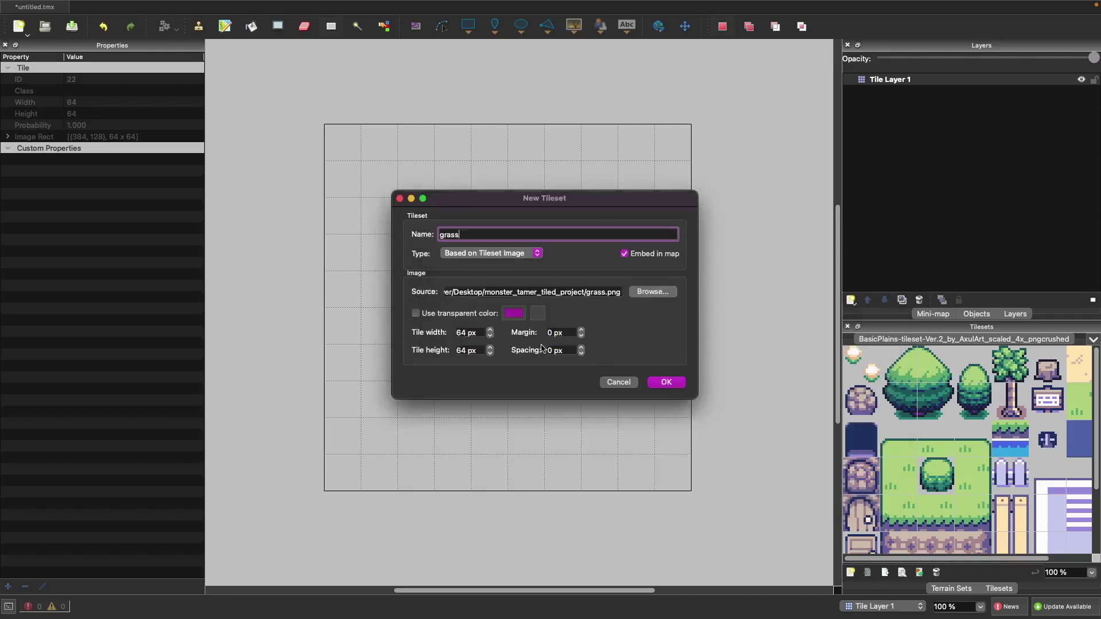
click(666, 382)
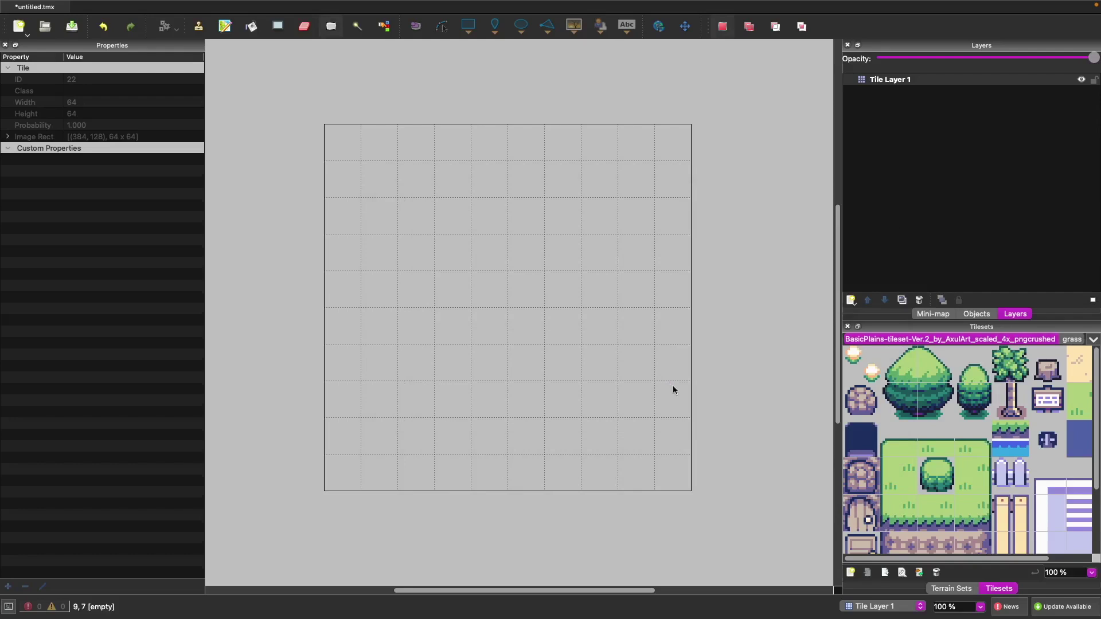
click(1070, 339)
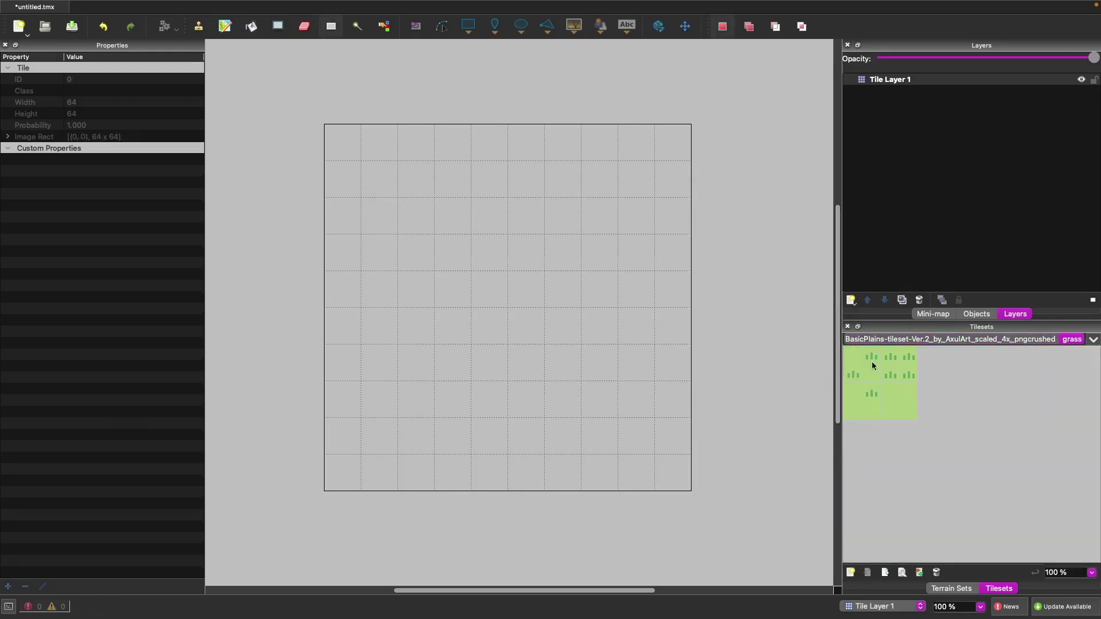
click(912, 375)
click(898, 402)
click(862, 402)
click(900, 362)
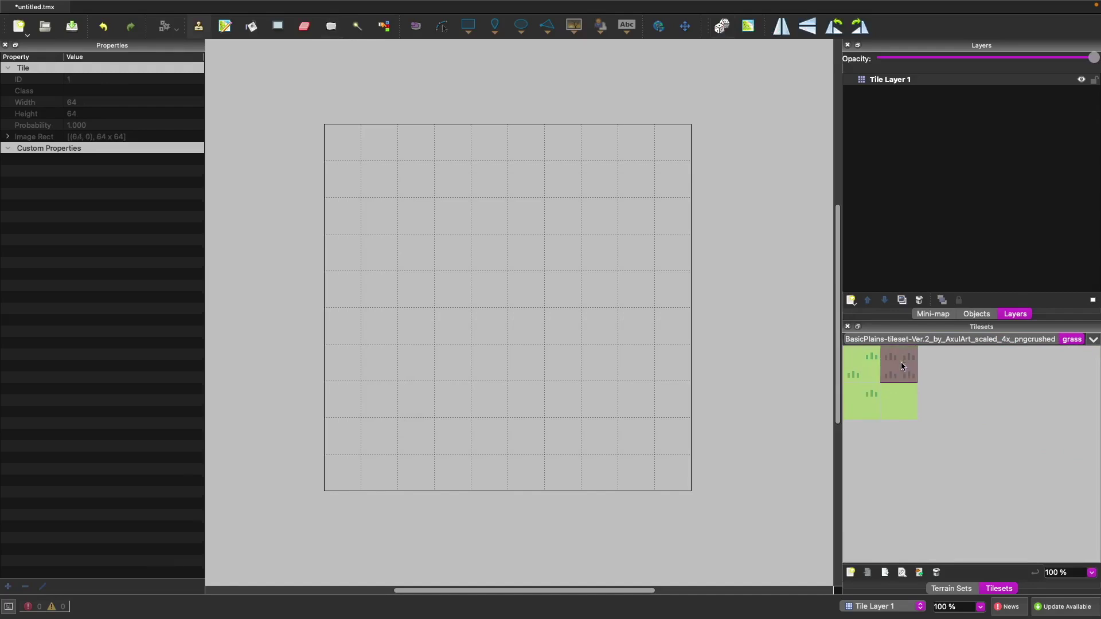
- Add house2_scaled_4x_pngcrushed.png as another embedded tileset with 64 px tiles and display its house tiles
click(851, 573)
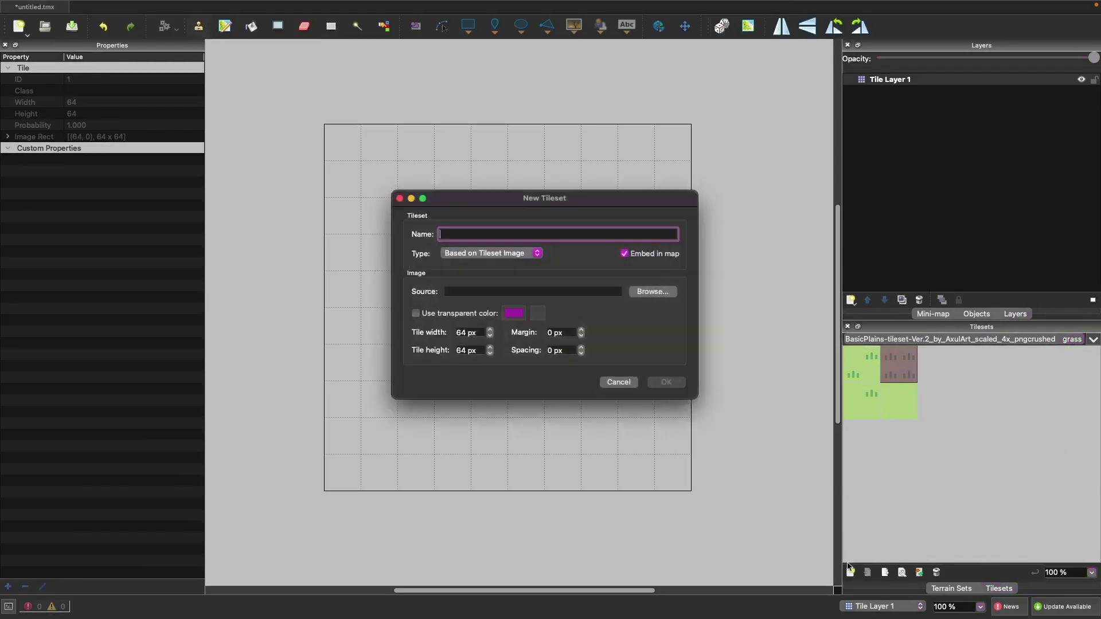
click(648, 291)
click(548, 349)
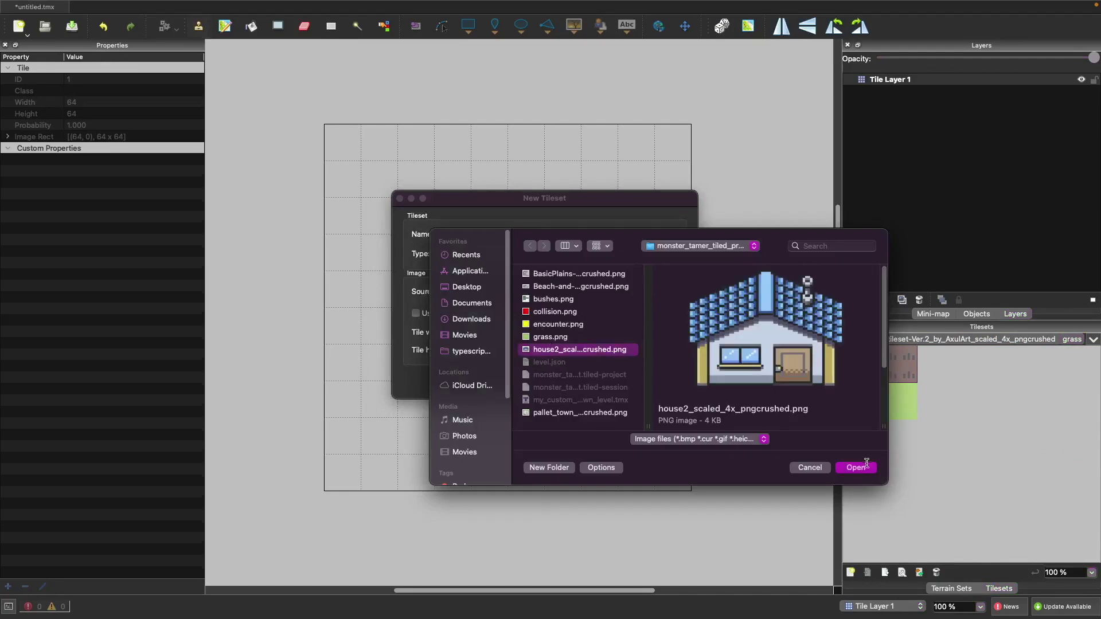
click(863, 466)
key(Return)
click(1041, 338)
scroll(855, 343, up, 2)
scroll(854, 342, down, 2)
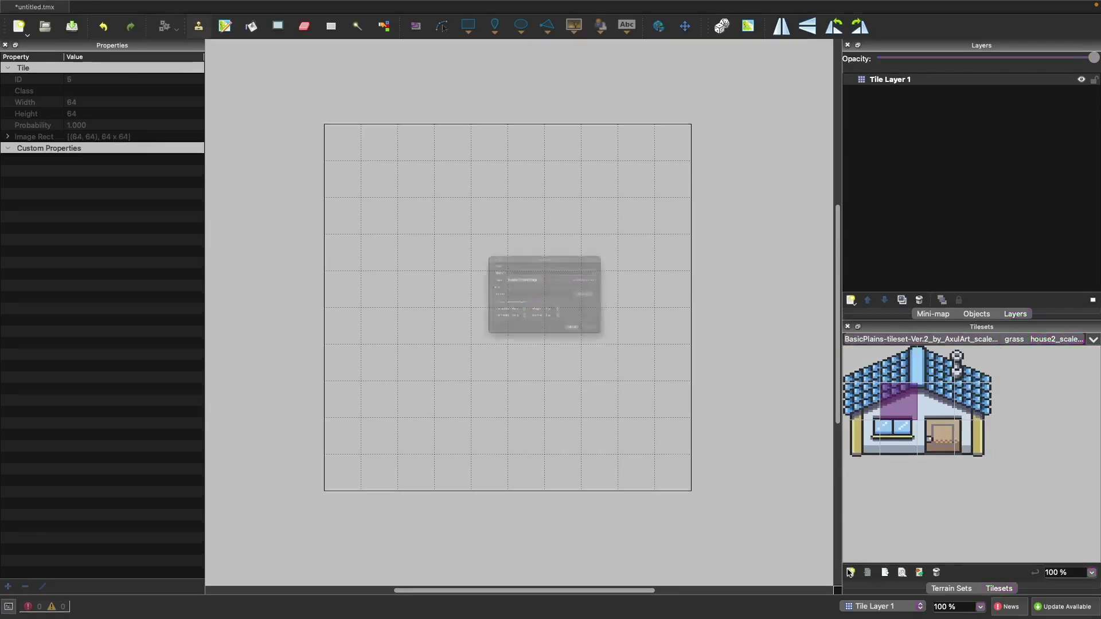
- Add bushes.png as an embedded tileset named bushes with 64 px tiles
click(850, 572)
click(636, 294)
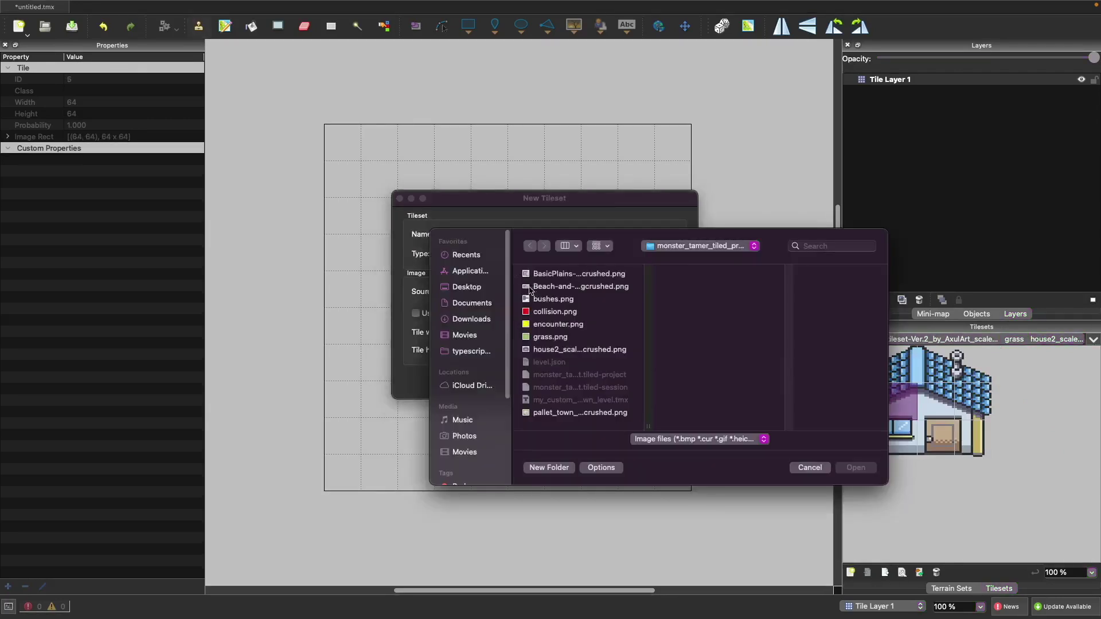
click(545, 299)
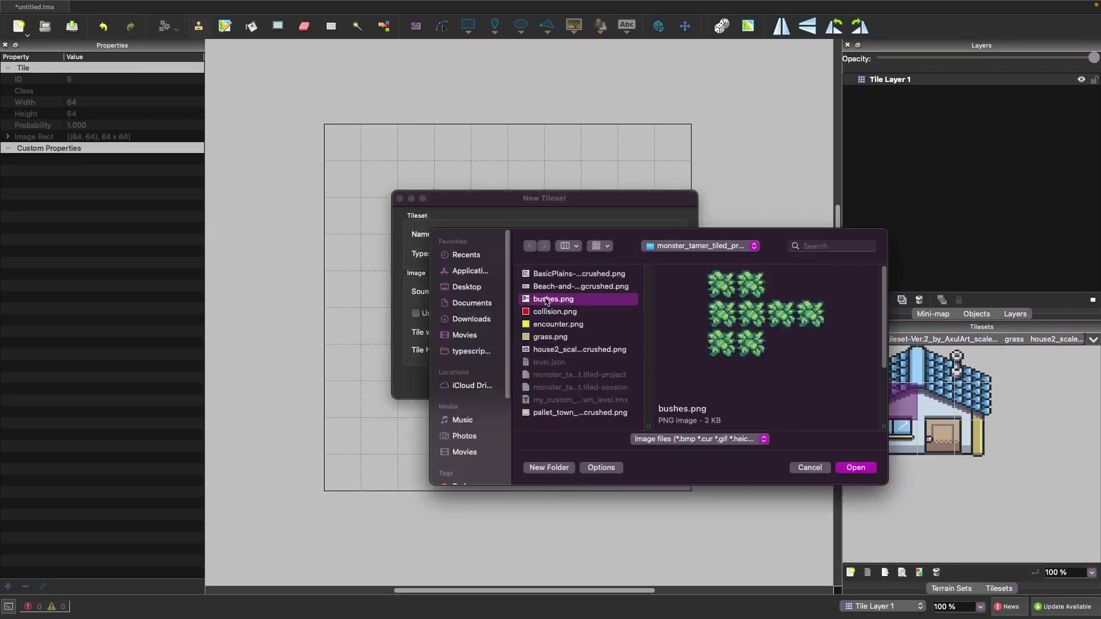
click(850, 468)
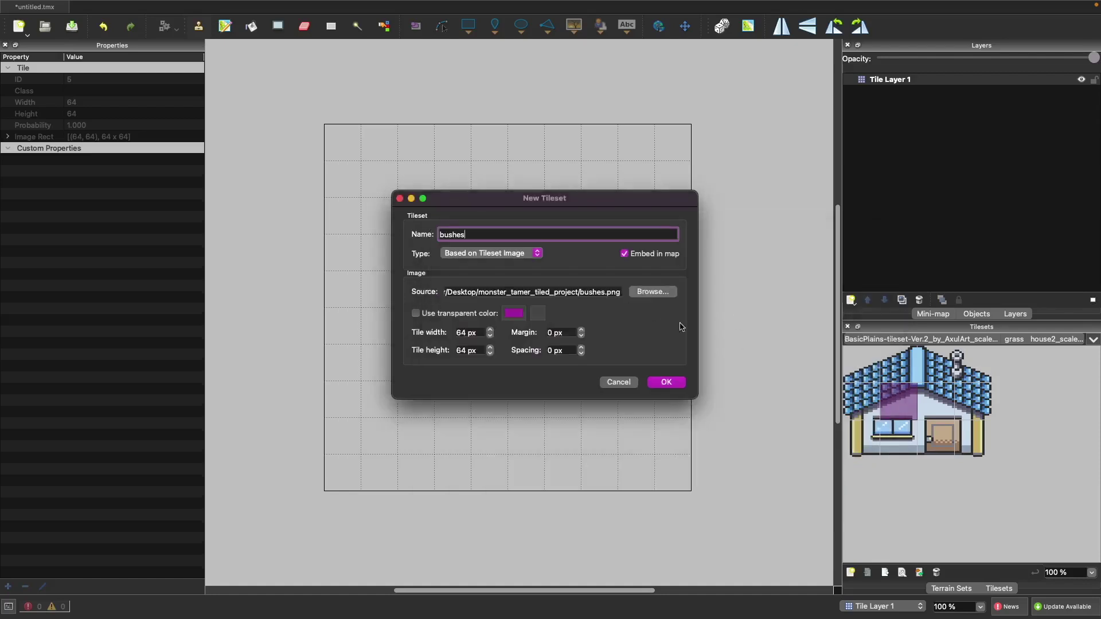
click(666, 382)
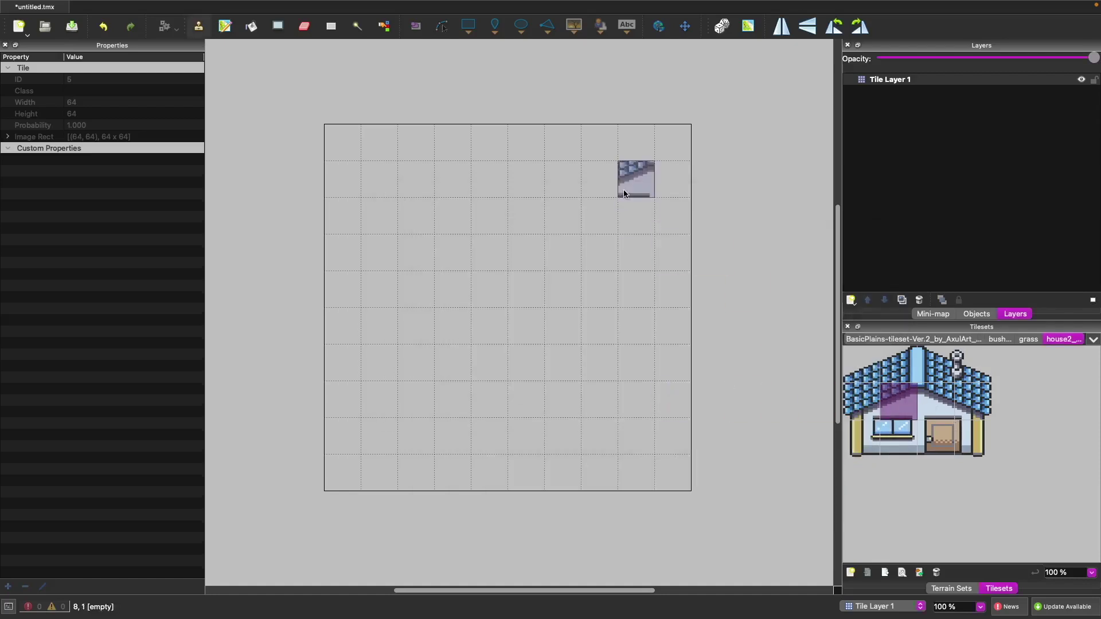
- Widen the tileset area and bucket-fill the whole map with the two-tuft grass tile from the BasicPlains tileset
drag(836, 327, 739, 327)
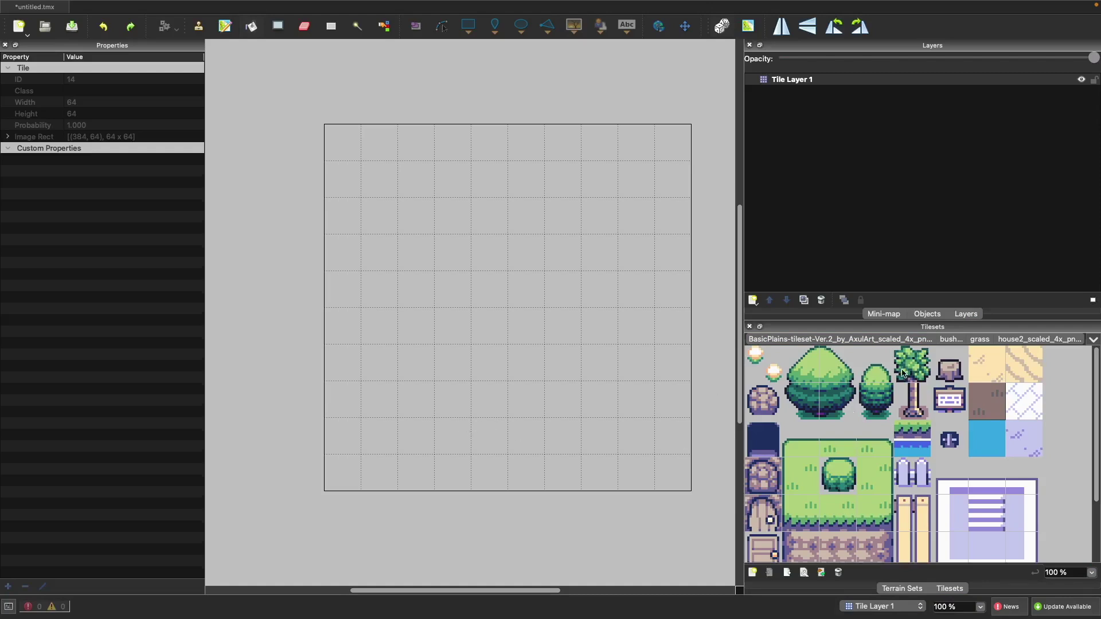
click(991, 398)
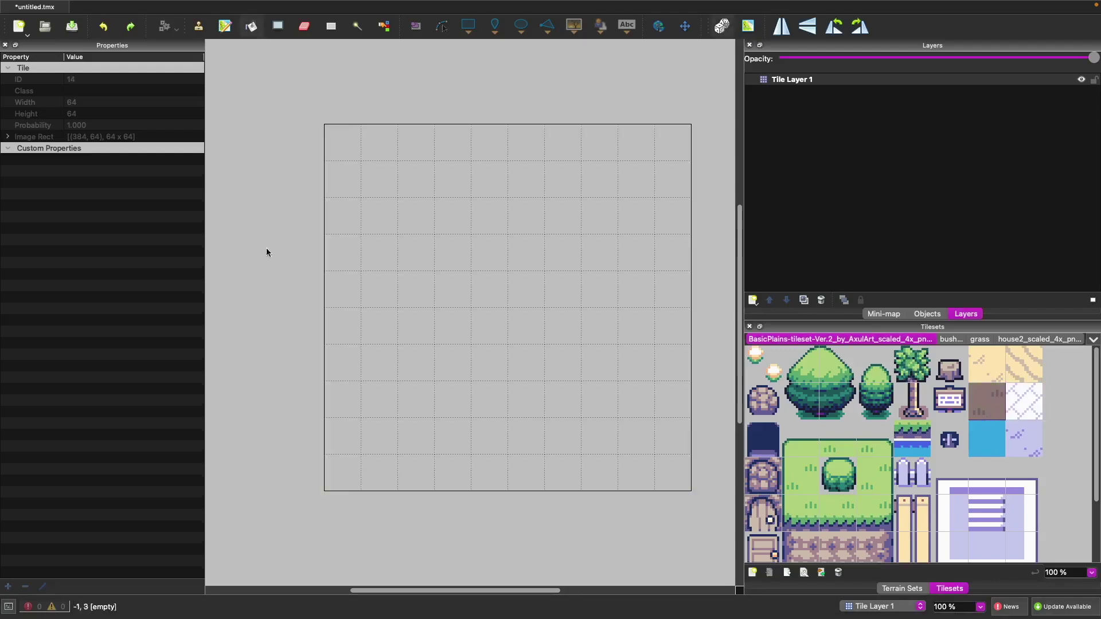
click(253, 28)
click(457, 253)
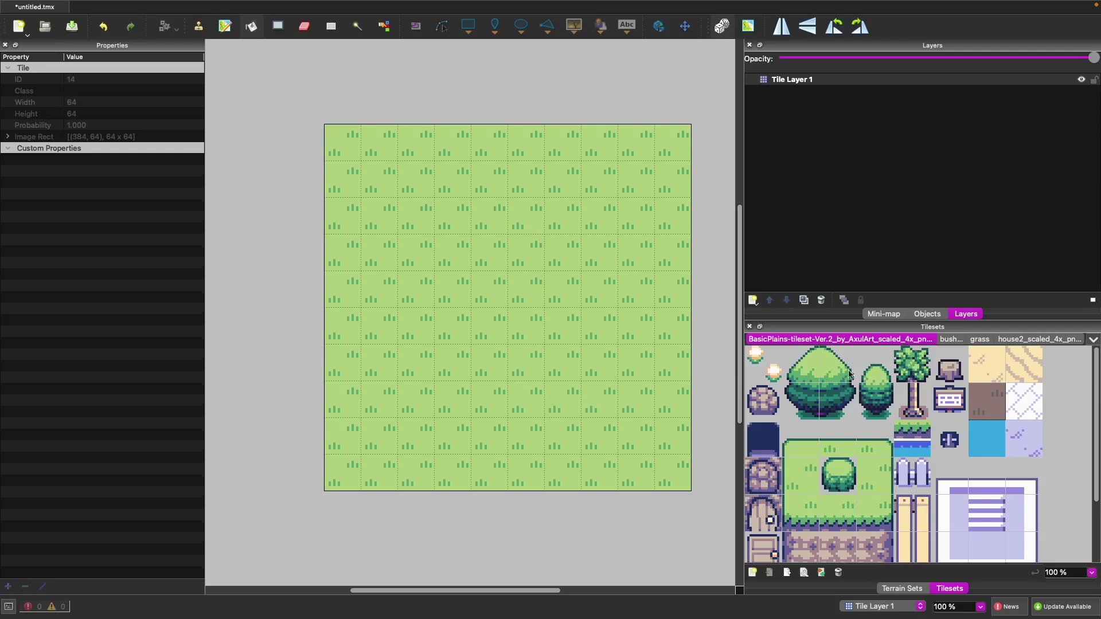
- Refill the entire map with the four-tuft tile from the grass tileset
click(981, 340)
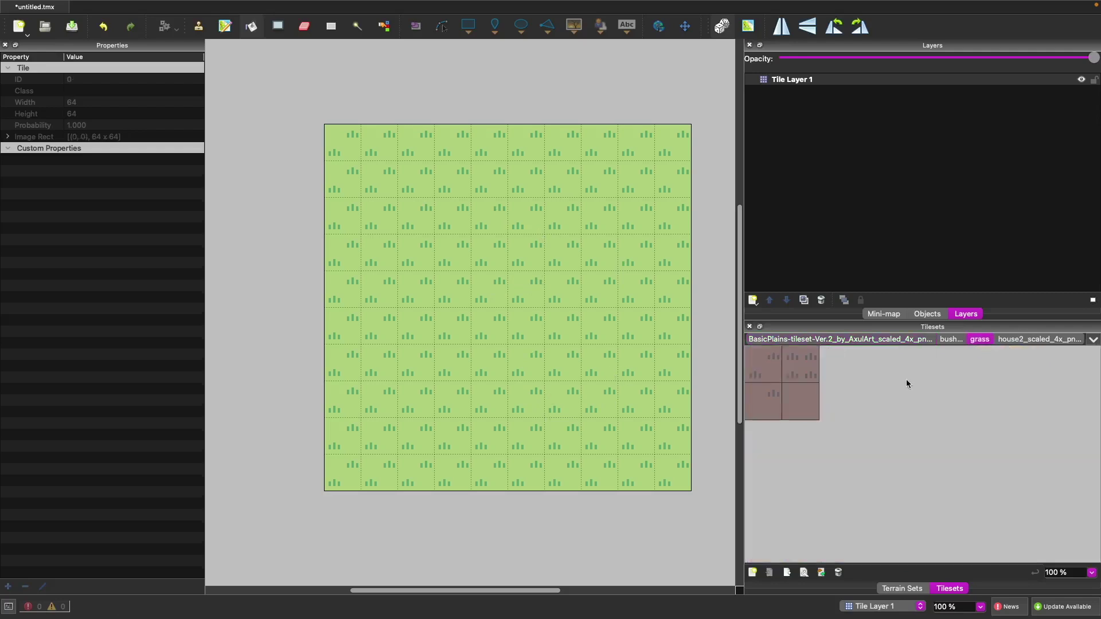
click(805, 371)
click(557, 344)
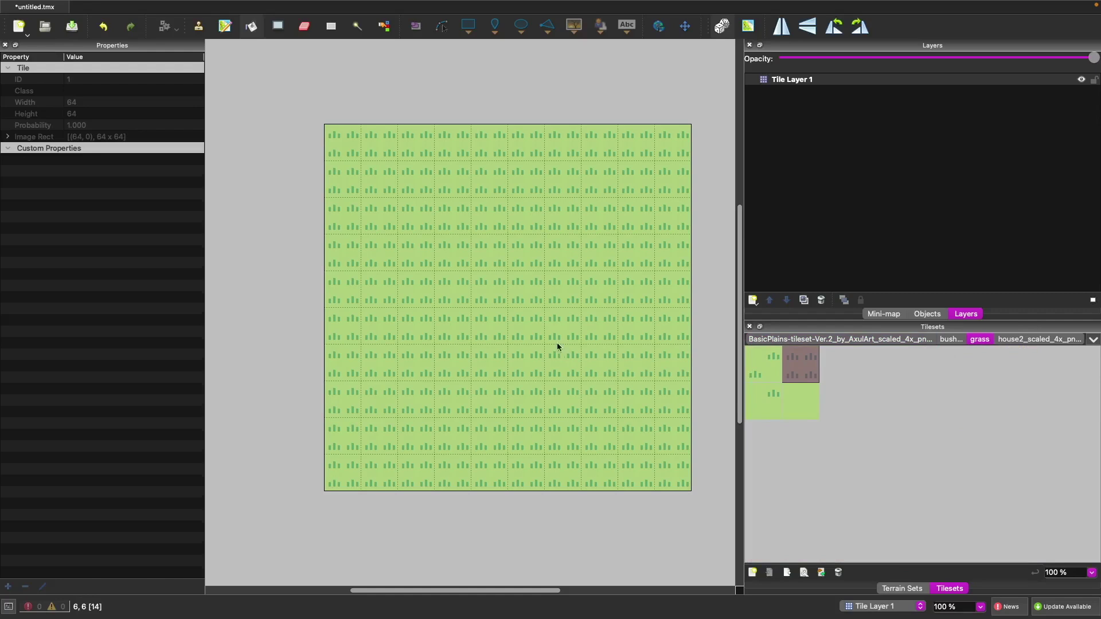
- Stamp the plain grass tile without tufts onto six scattered cells of the map
click(198, 26)
click(801, 401)
click(525, 288)
click(379, 215)
click(415, 326)
click(516, 426)
click(637, 215)
click(639, 364)
- Stamp the two-tuft tile from the grass tileset onto six other scattered cells
click(764, 365)
click(600, 179)
click(525, 180)
click(416, 143)
click(453, 253)
click(343, 400)
click(415, 436)
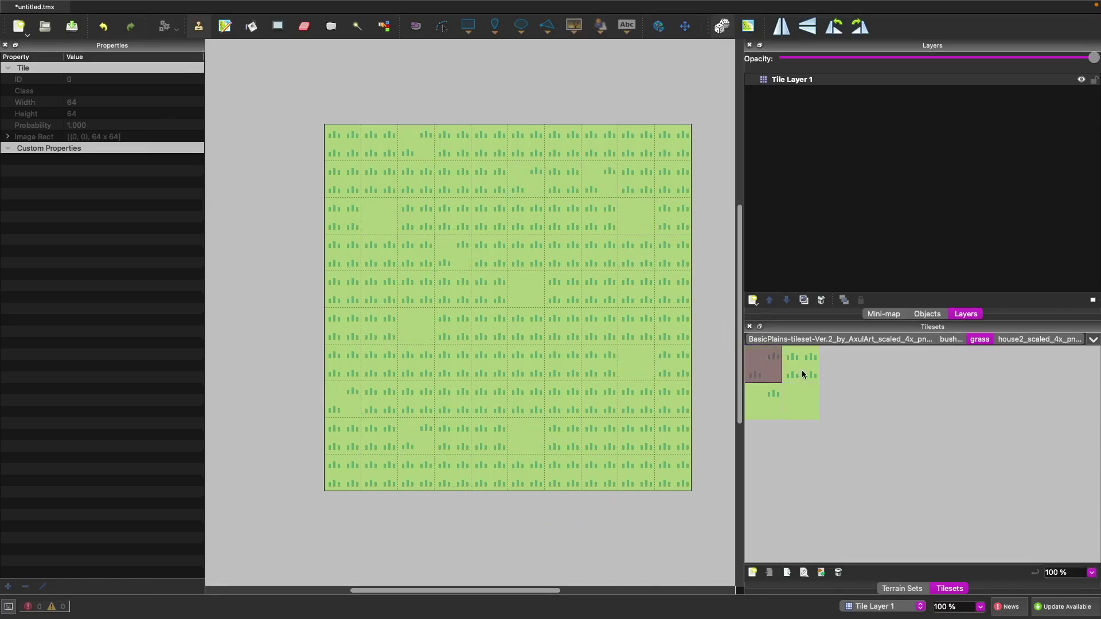
- Stamp the single-tuft grass tile onto a few more scattered cells for variety
click(766, 404)
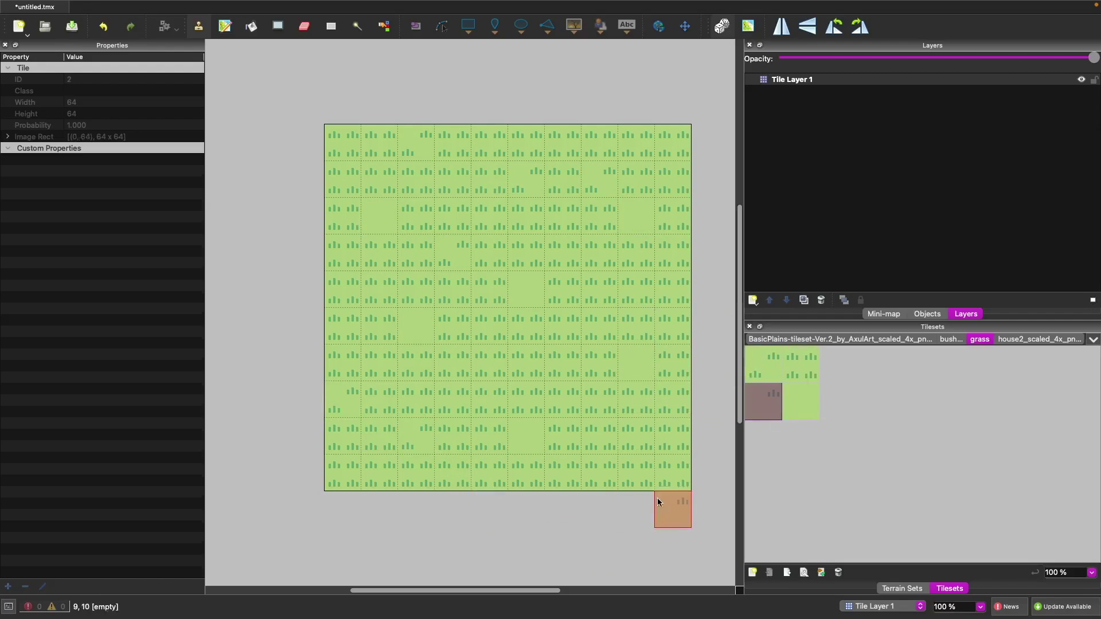
click(635, 437)
click(562, 363)
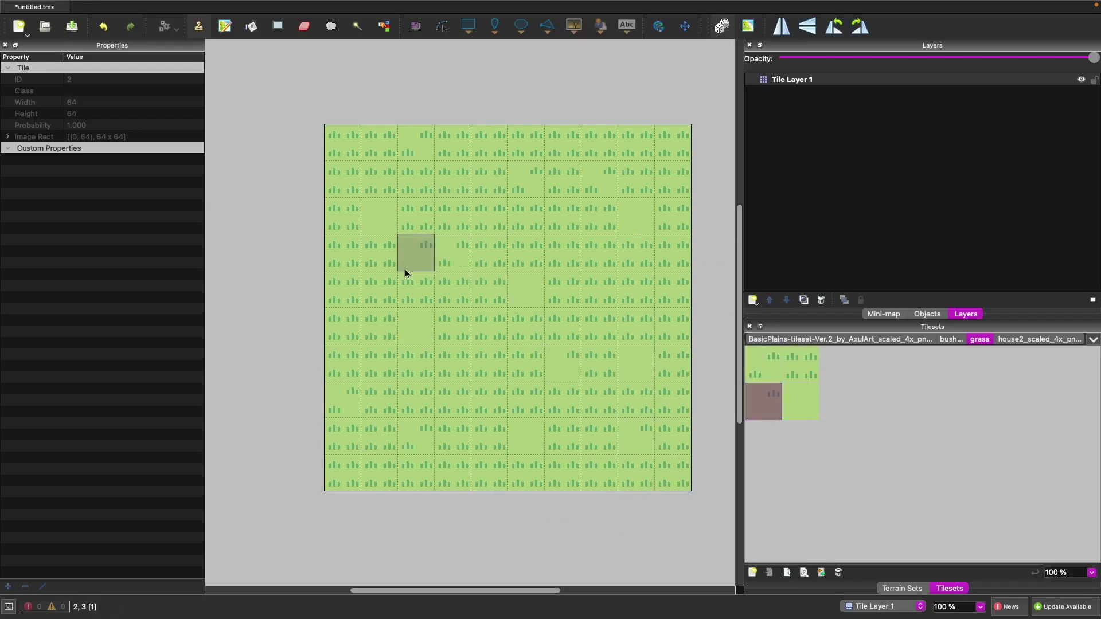
click(387, 279)
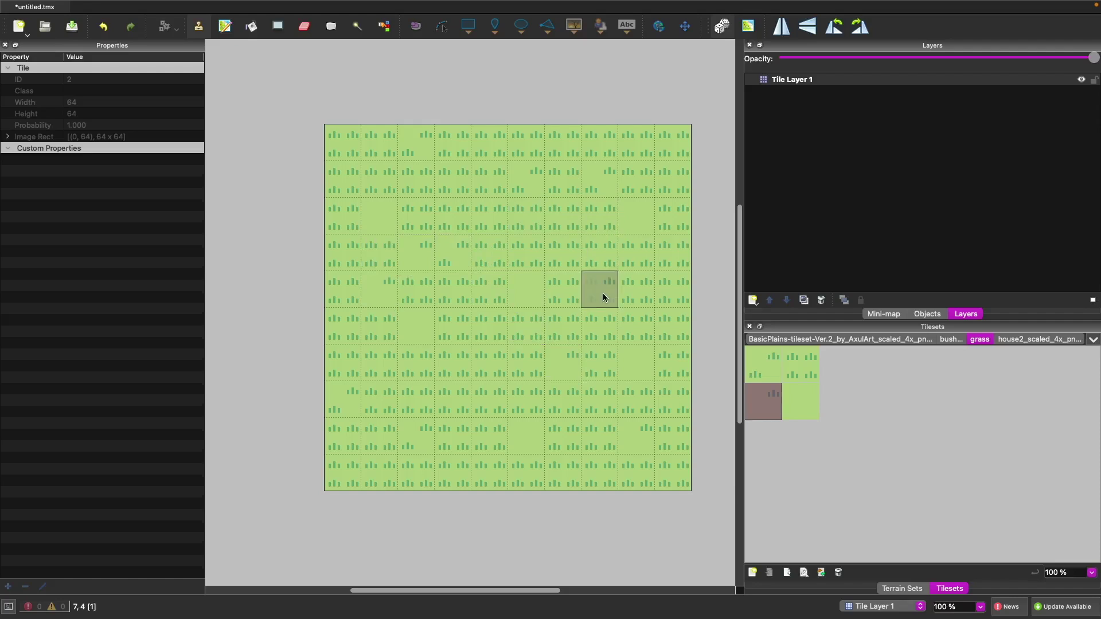
- Select a rectangle around the whole map, delete all the grass tiles in it and clear the selection
click(332, 29)
drag(322, 51, 696, 543)
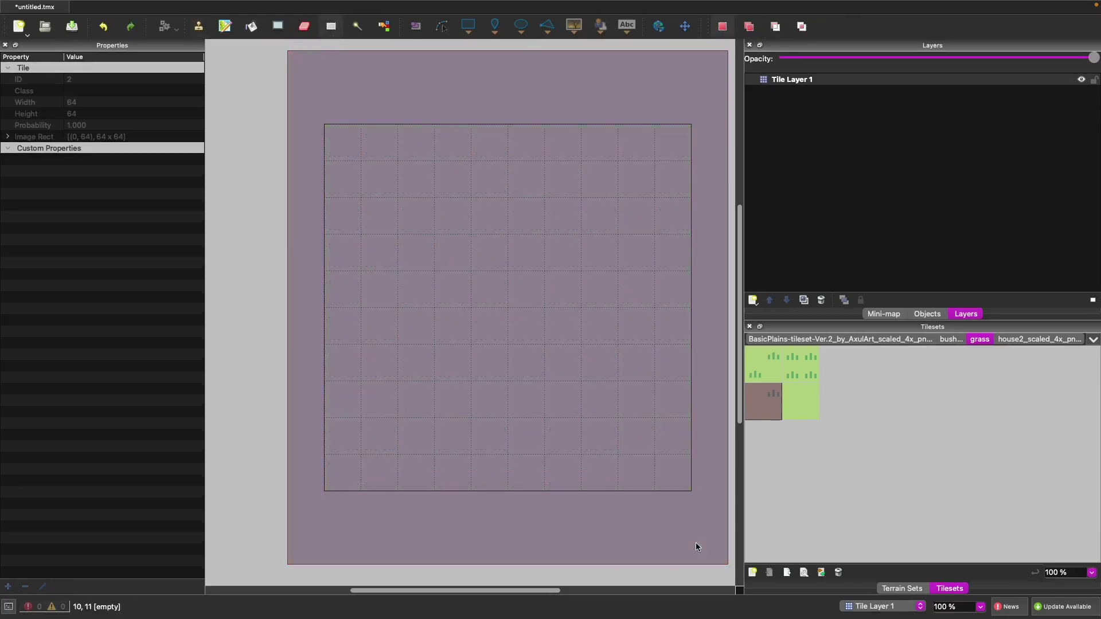
click(270, 111)
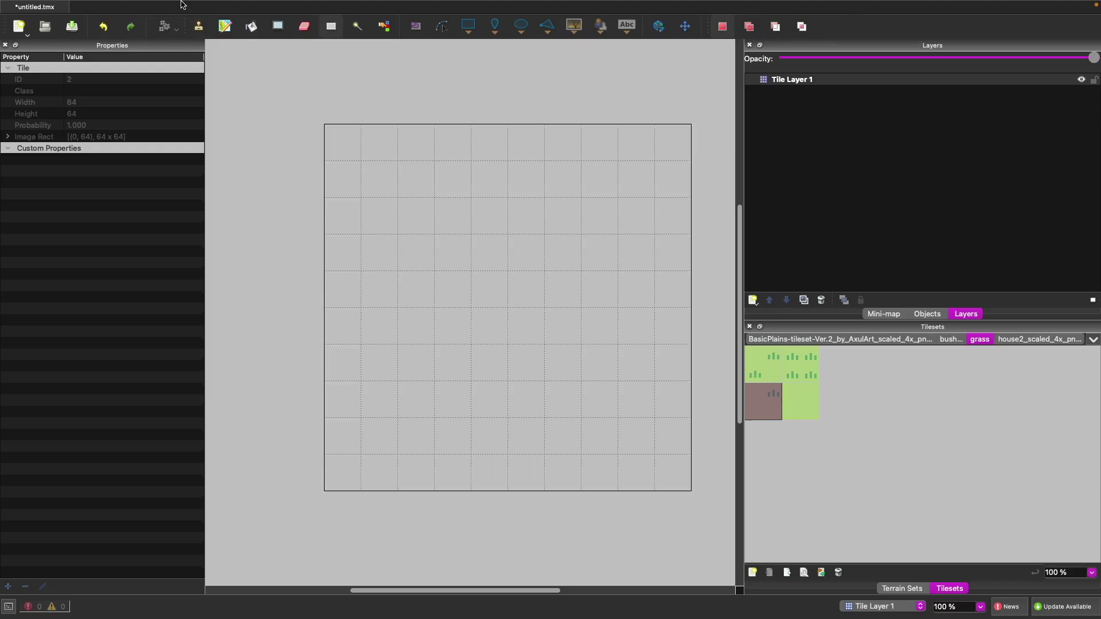
- Activate the Stamp Brush with Random Mode on and select all four tiles of the grass tileset
click(198, 27)
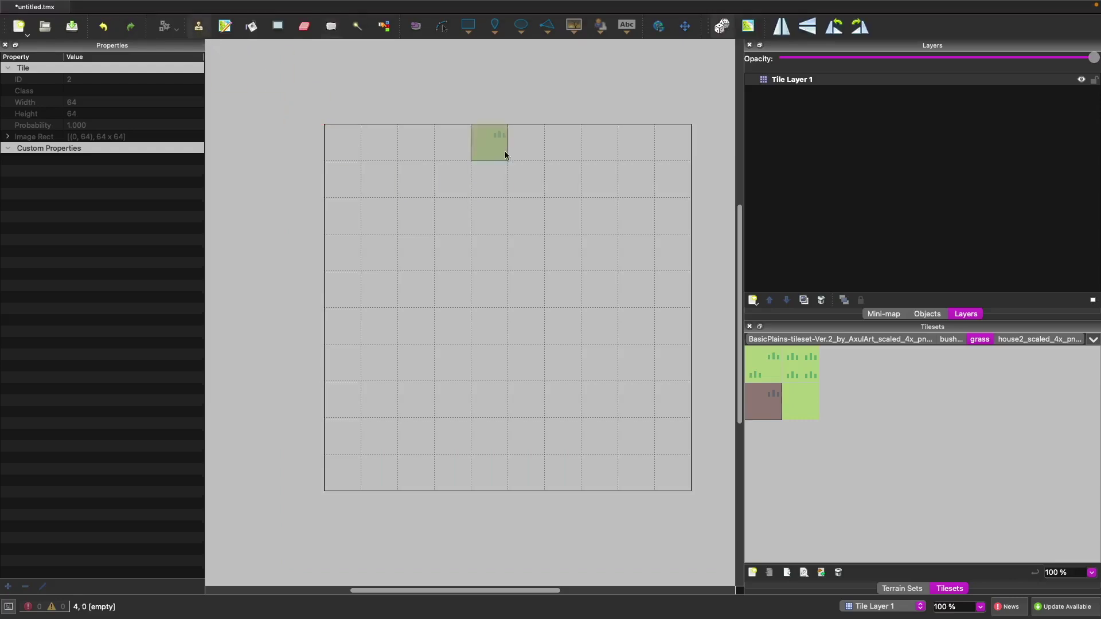
click(721, 26)
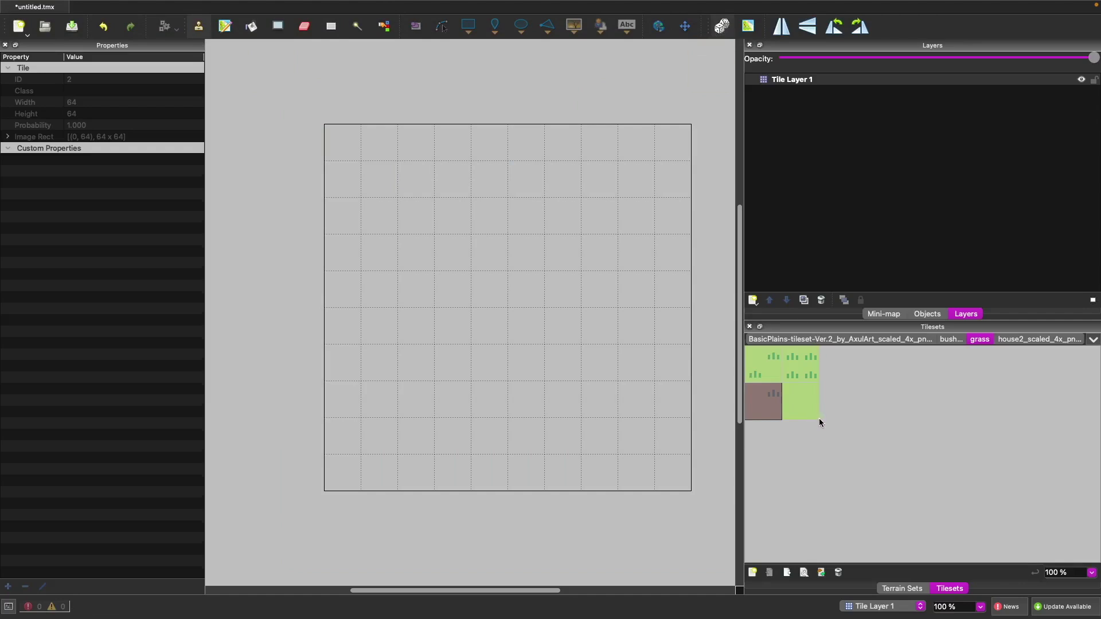
drag(810, 411, 755, 372)
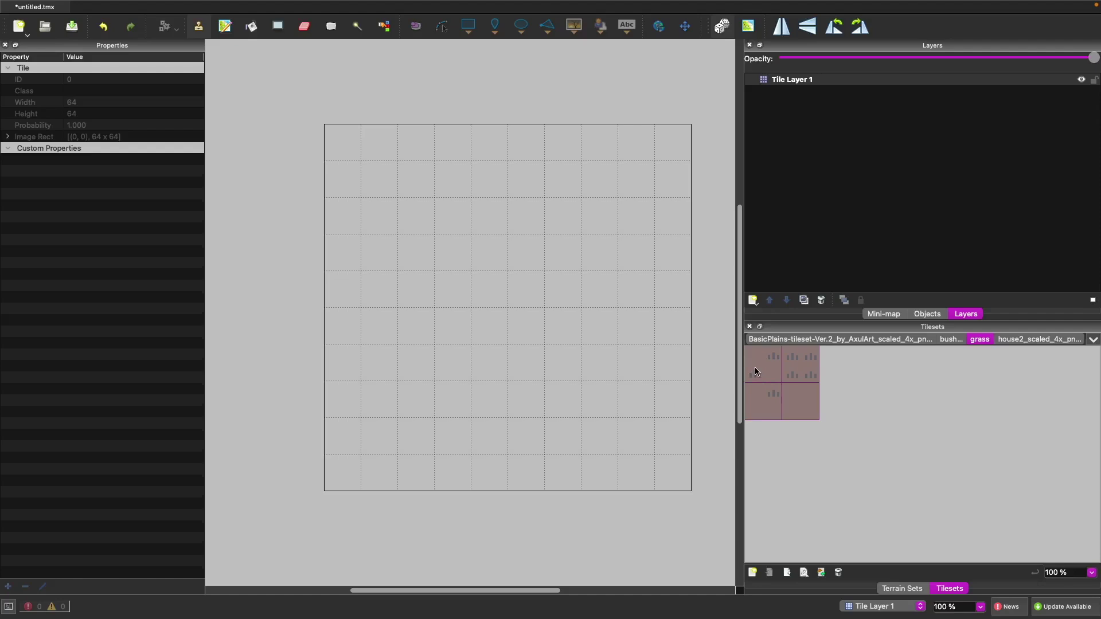
- Stamp randomly picked grass tiles onto scattered single cells across the map and undo the last stamping
click(335, 147)
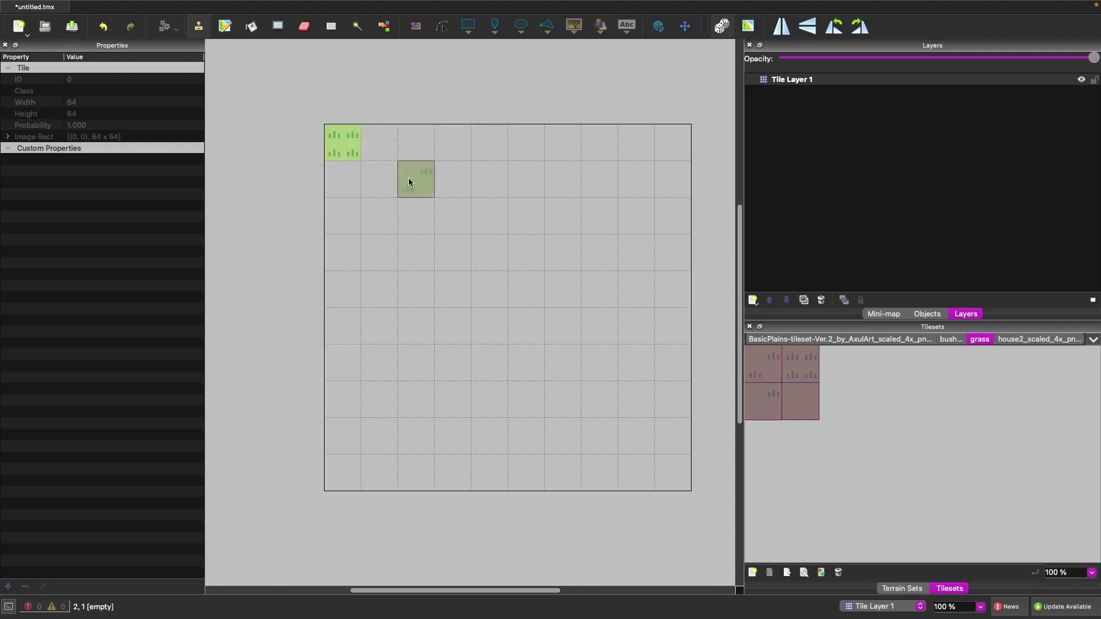
click(497, 190)
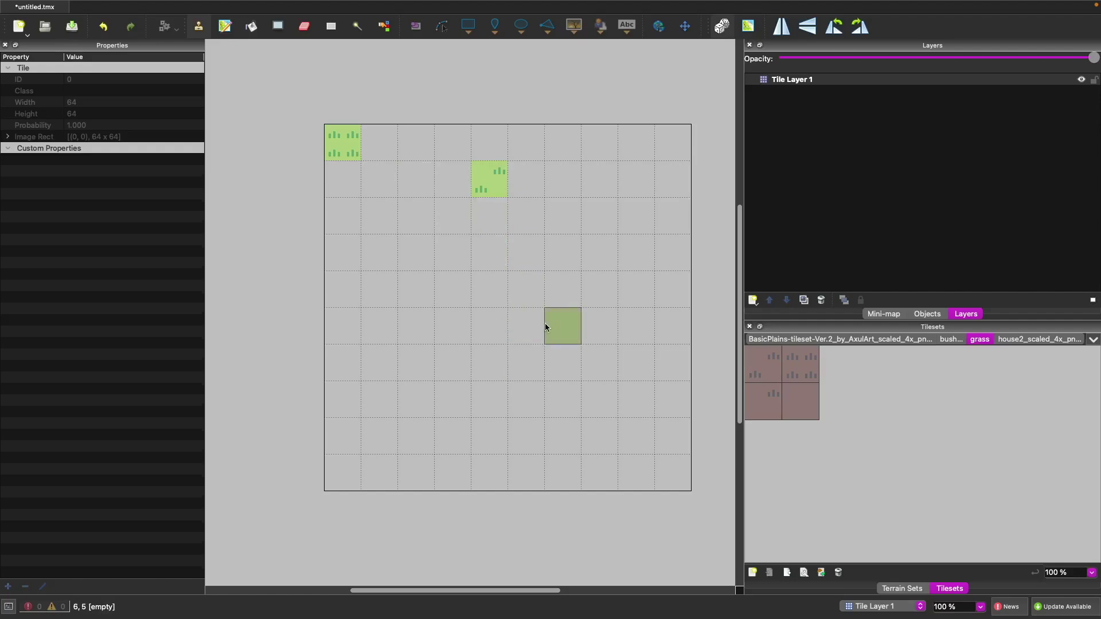
click(545, 327)
click(491, 327)
click(513, 261)
click(599, 255)
click(635, 325)
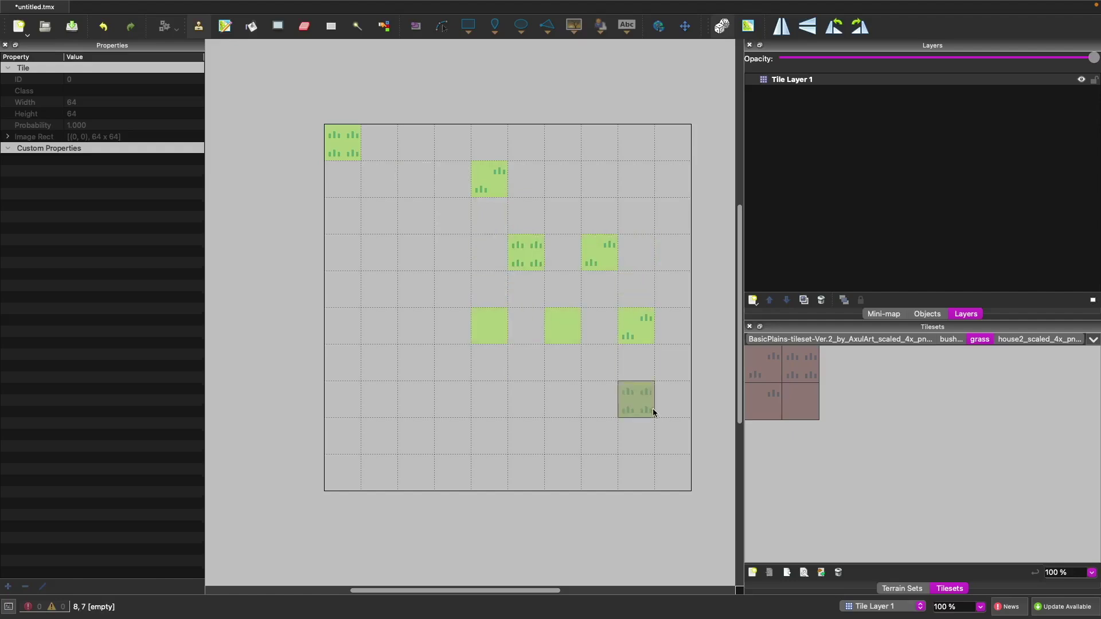
click(639, 434)
click(527, 404)
click(415, 291)
click(410, 347)
click(439, 433)
key(ctrl+z)
key(ctrl+z)
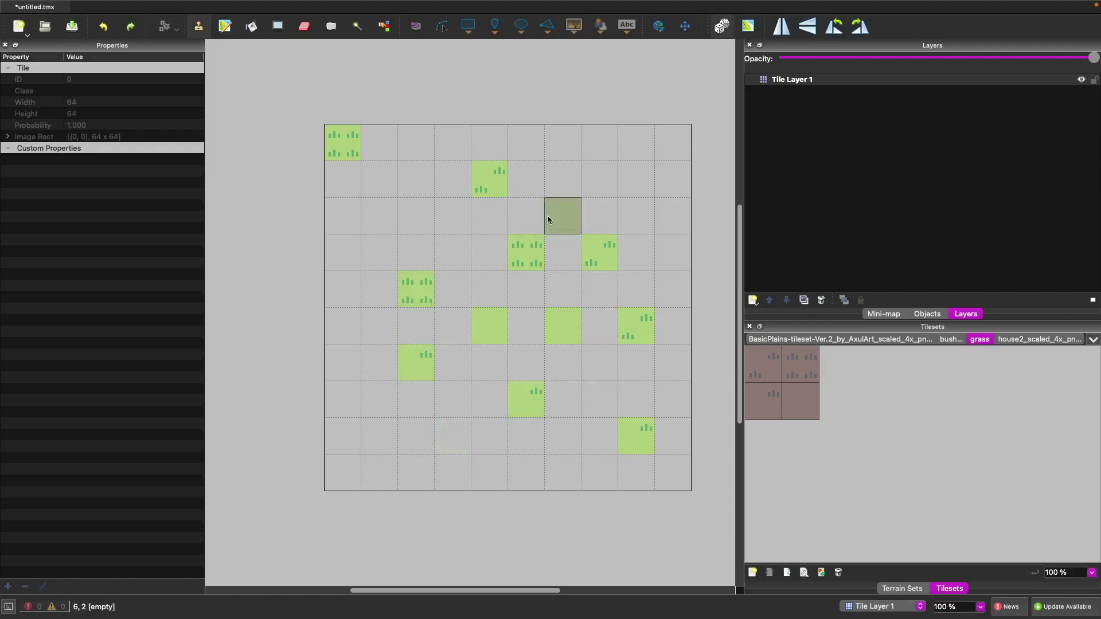
- Fill the whole map with random grass tiles using the rectangular Shape Fill tool, repeating the fill for different random layouts
click(278, 26)
drag(321, 115, 703, 516)
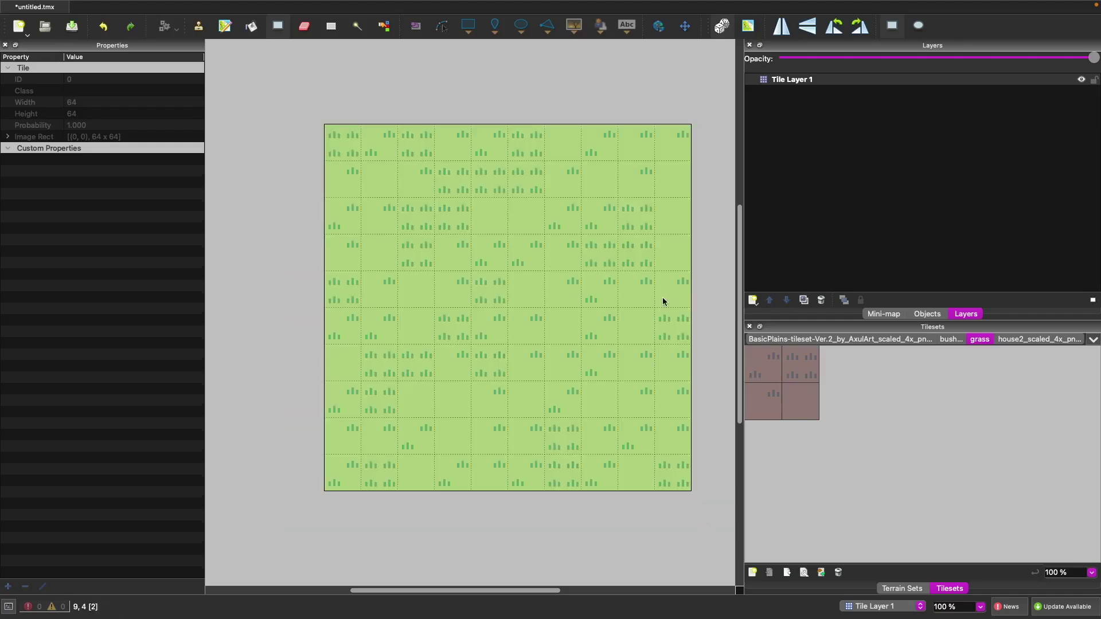
drag(321, 117, 711, 516)
drag(275, 66, 686, 501)
drag(274, 88, 712, 512)
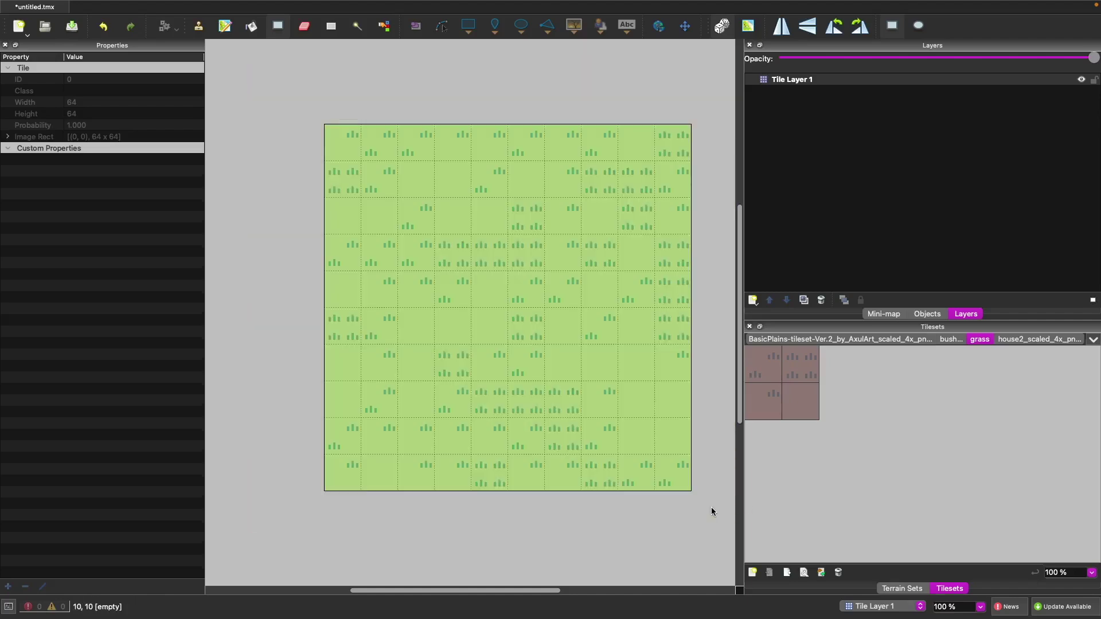
drag(312, 126, 582, 389)
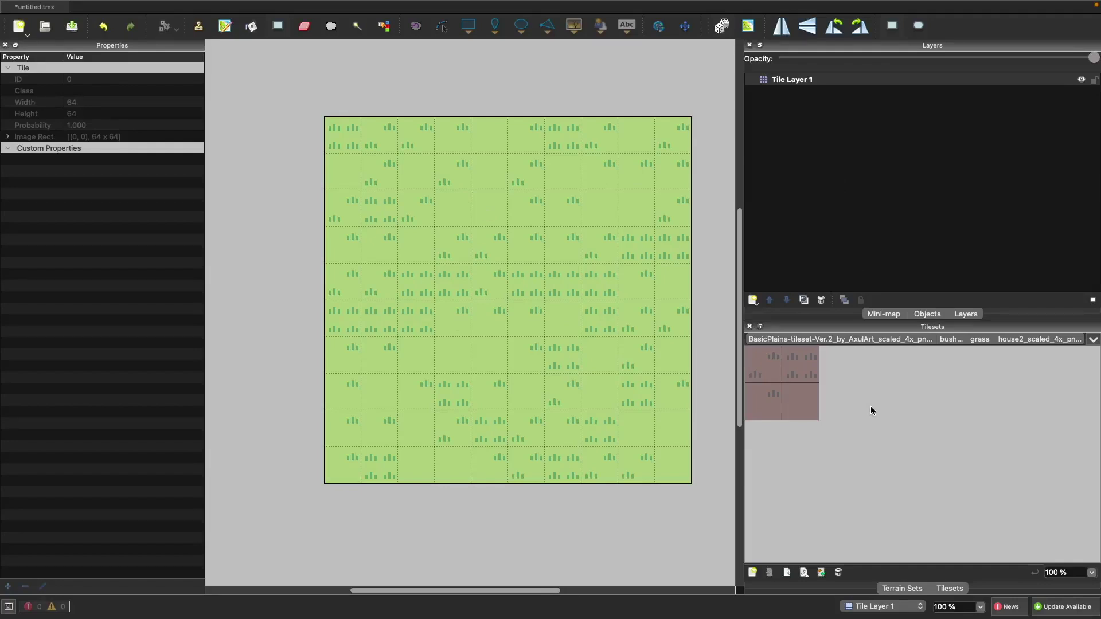
- Rename Tile Layer 1 as Ground and lock the layer
double_click(802, 78)
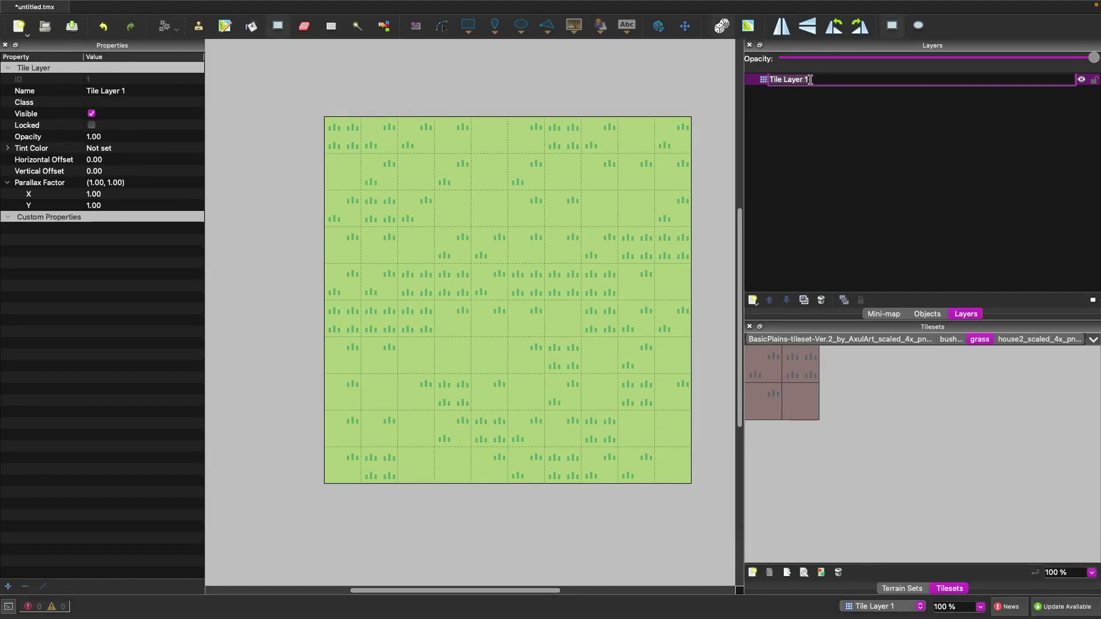
text(Ground)
key(Return)
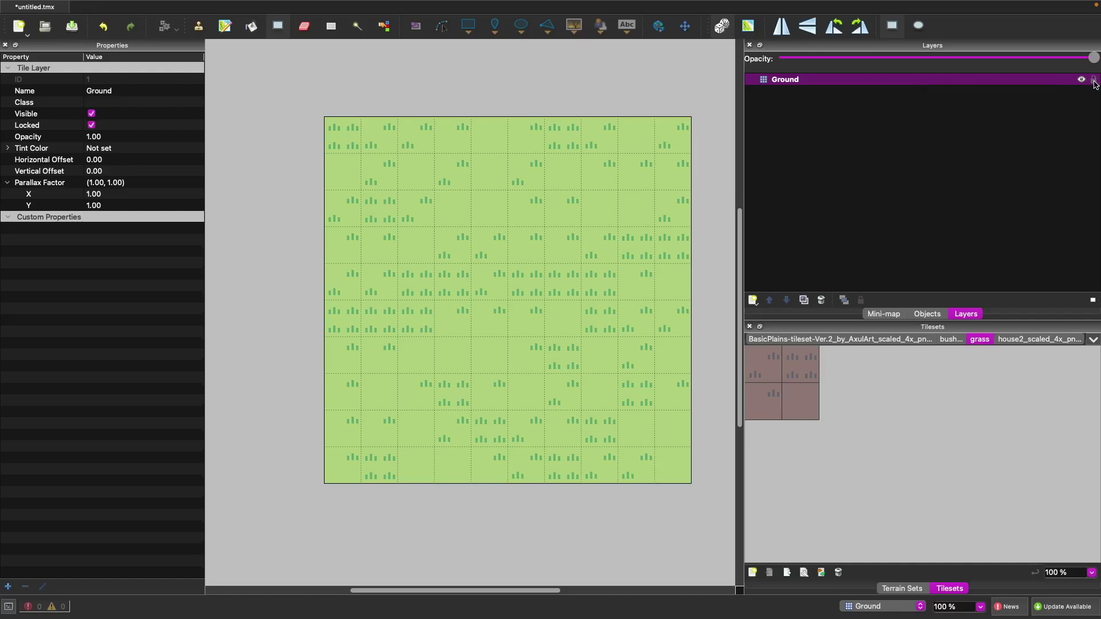
- Activate the Stamp Brush and add a tile layer named Water above the Ground layer
click(198, 26)
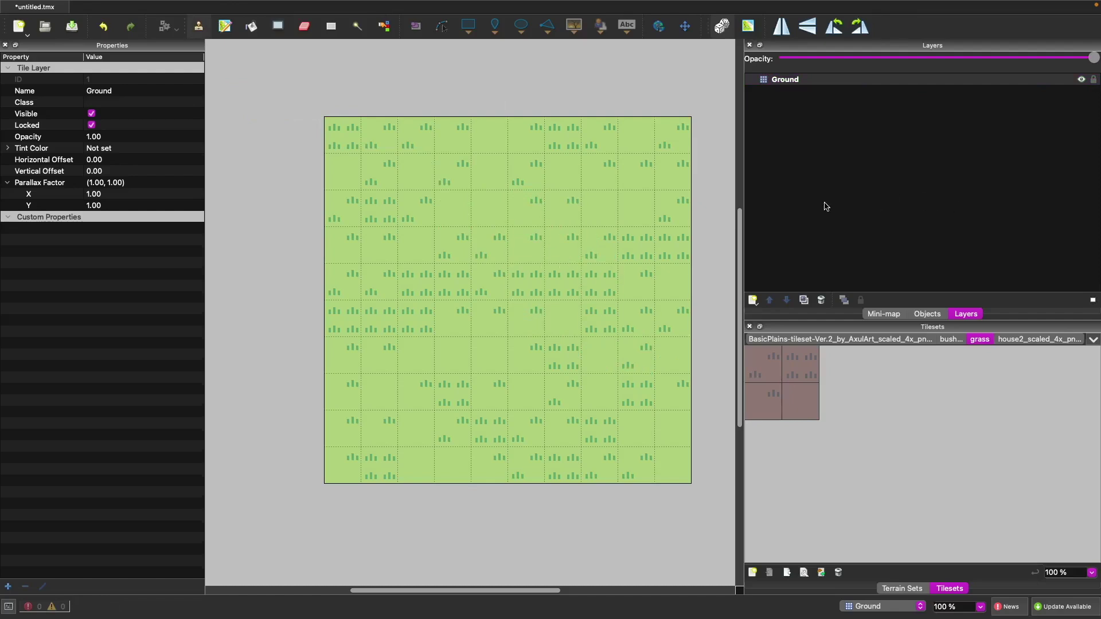
click(752, 300)
click(771, 314)
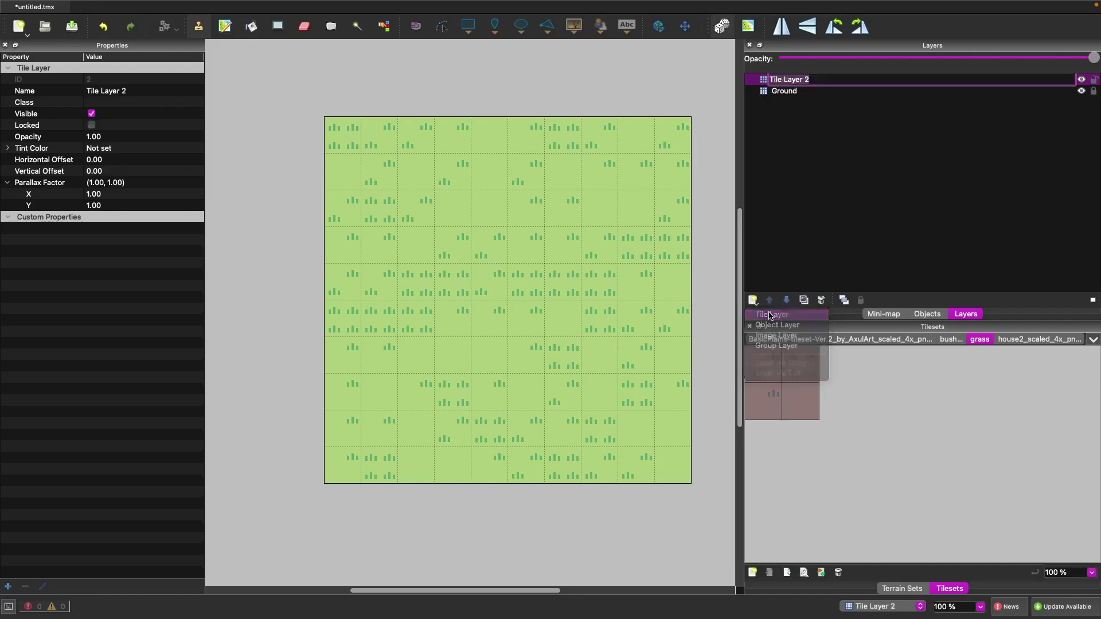
double_click(807, 77)
key(super+a)
text(W)
key(Return)
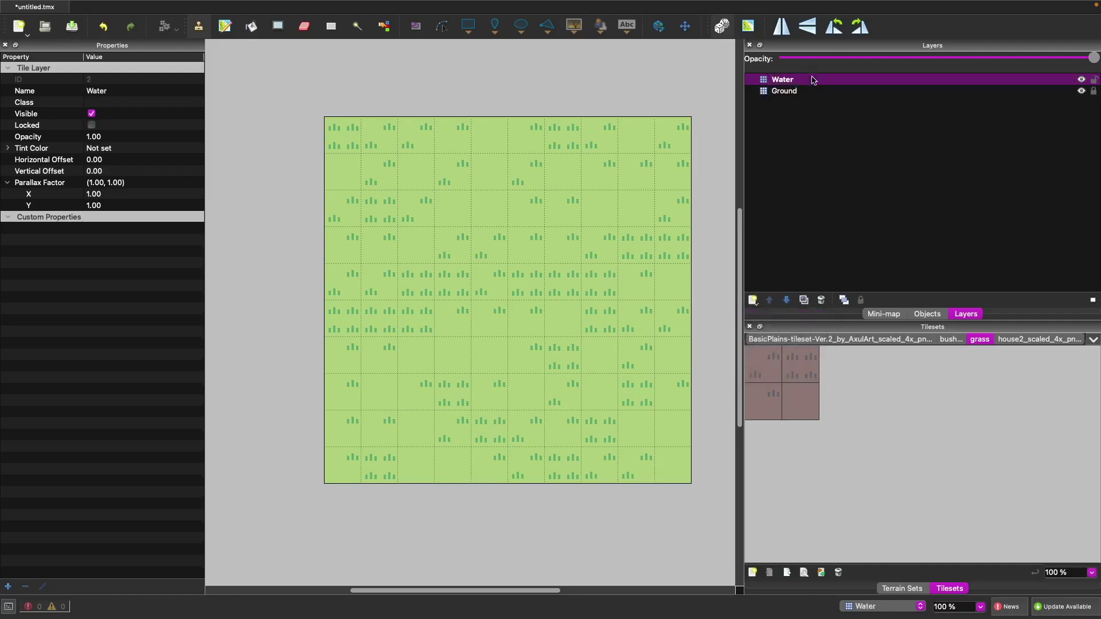
- Add a map-embedded tileset from the Beach-and-caves tileset image with 64 px tiles
click(835, 338)
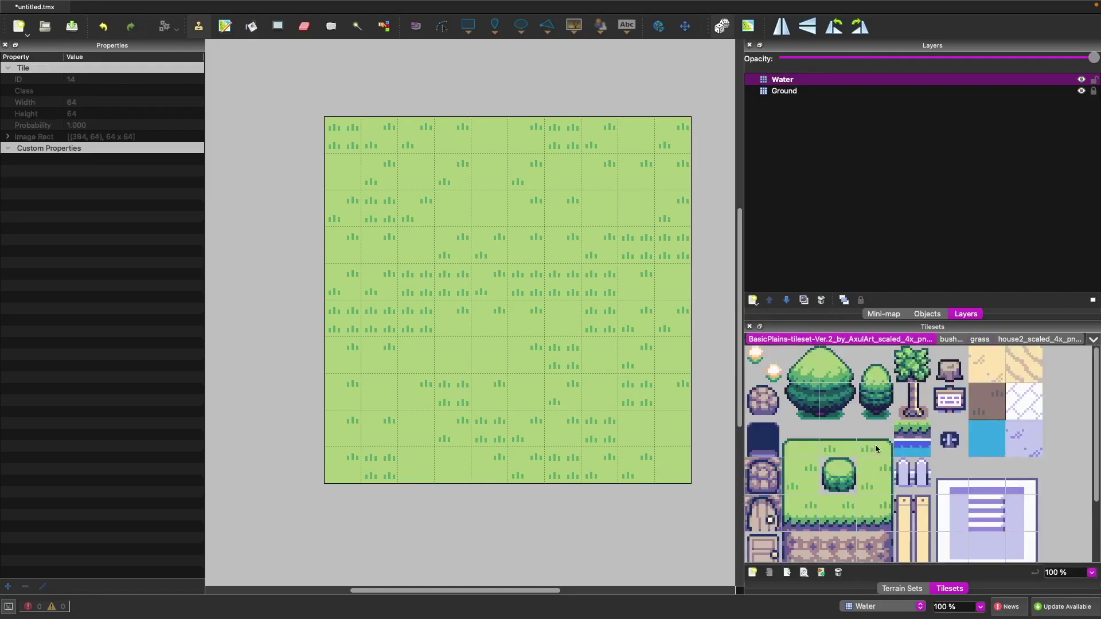
scroll(837, 430, down, 2)
scroll(853, 480, up, 2)
scroll(866, 479, down, 2)
scroll(834, 429, up, 2)
click(753, 571)
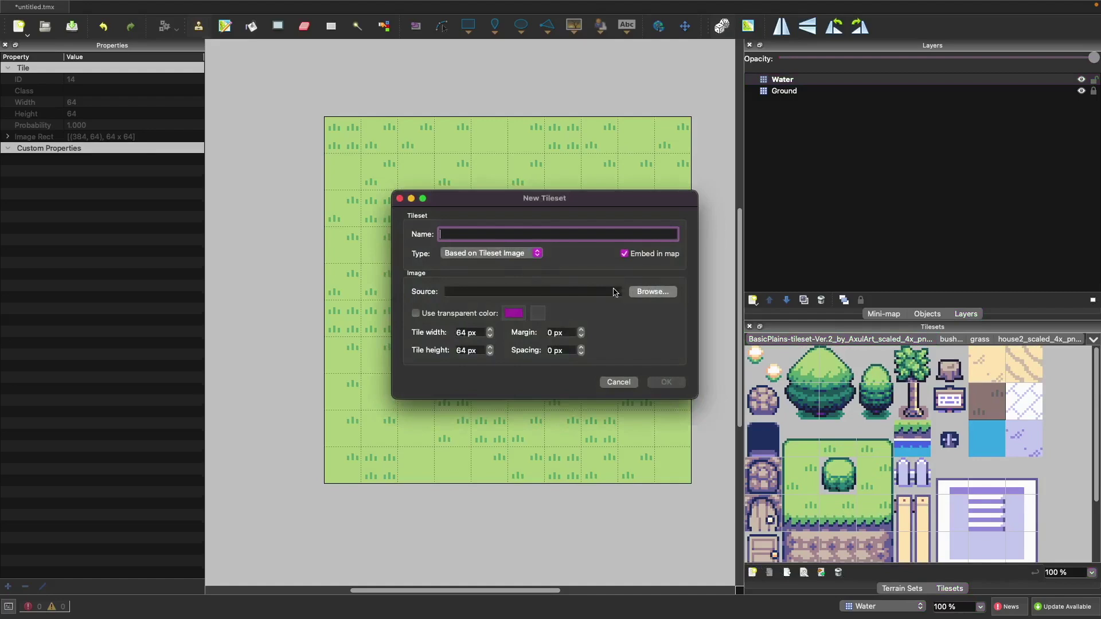
click(648, 292)
click(594, 286)
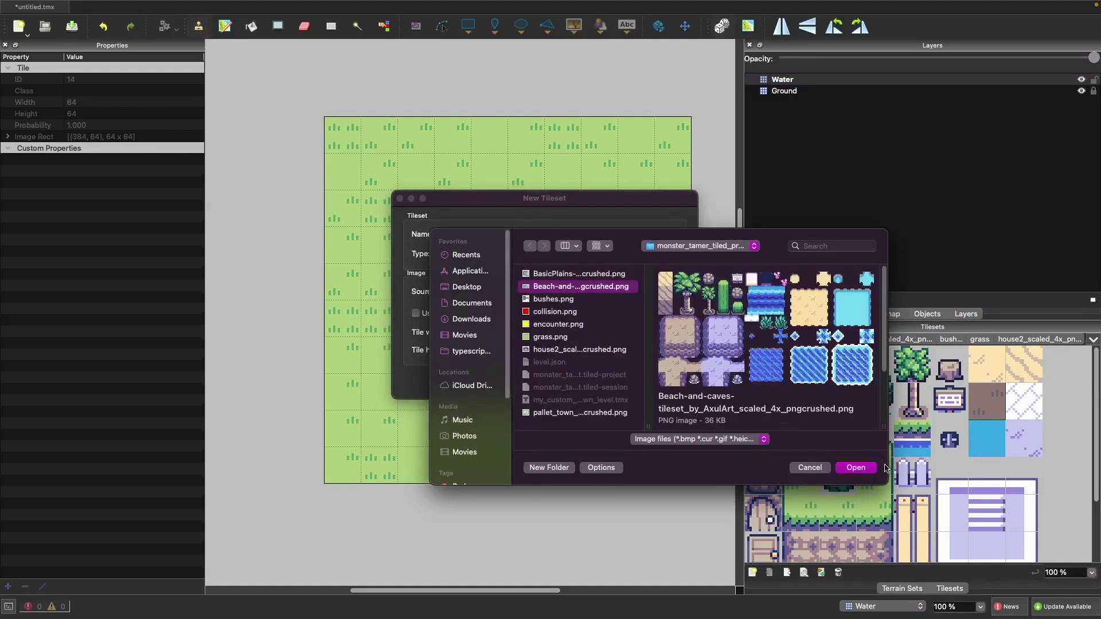
click(855, 467)
click(670, 382)
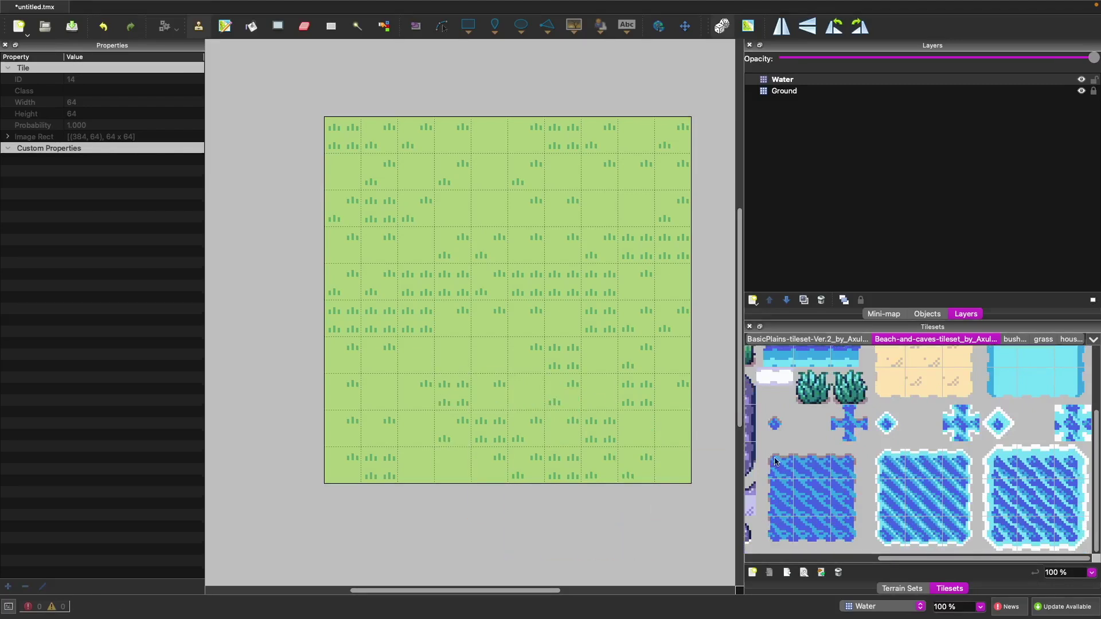
- Stamp the plain 3 by 3 block of dark blue water at the middle of the map's bottom edge, and lock the Water layer
drag(777, 464, 865, 538)
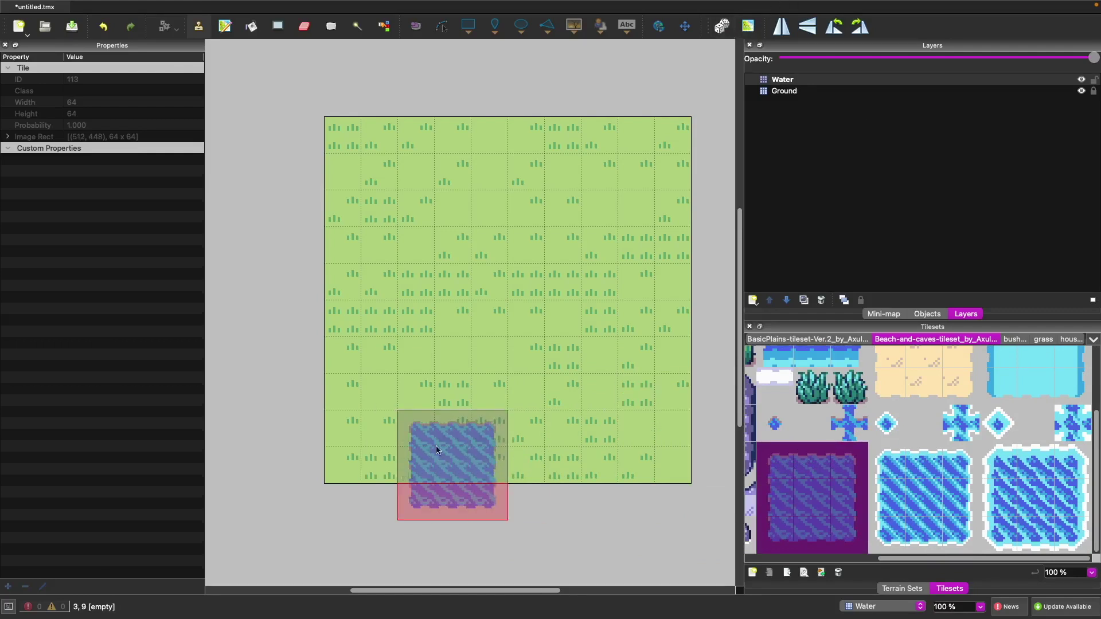
click(528, 455)
click(808, 339)
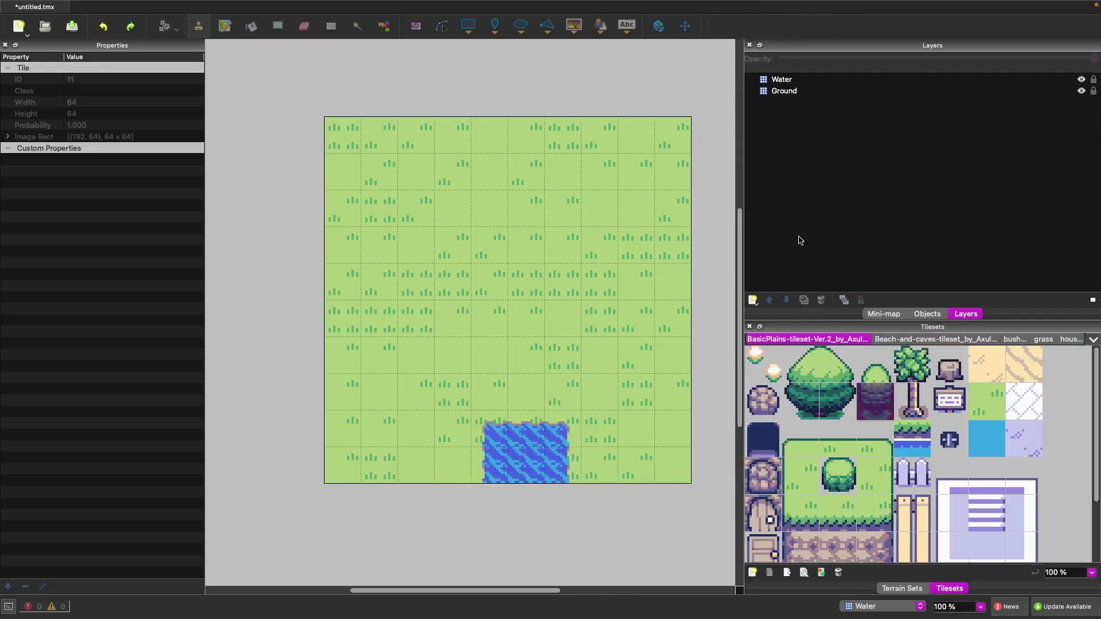
- Add two tile layers named Tree Bottom and Tree Top above the Water layer
click(753, 300)
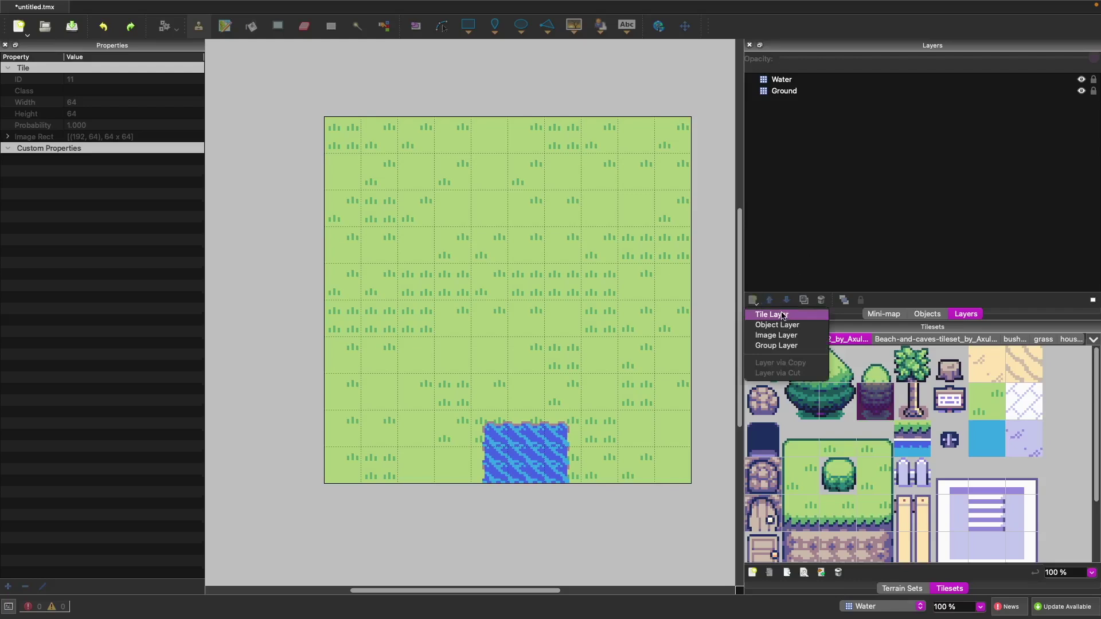
click(783, 316)
text(Tree Bottom)
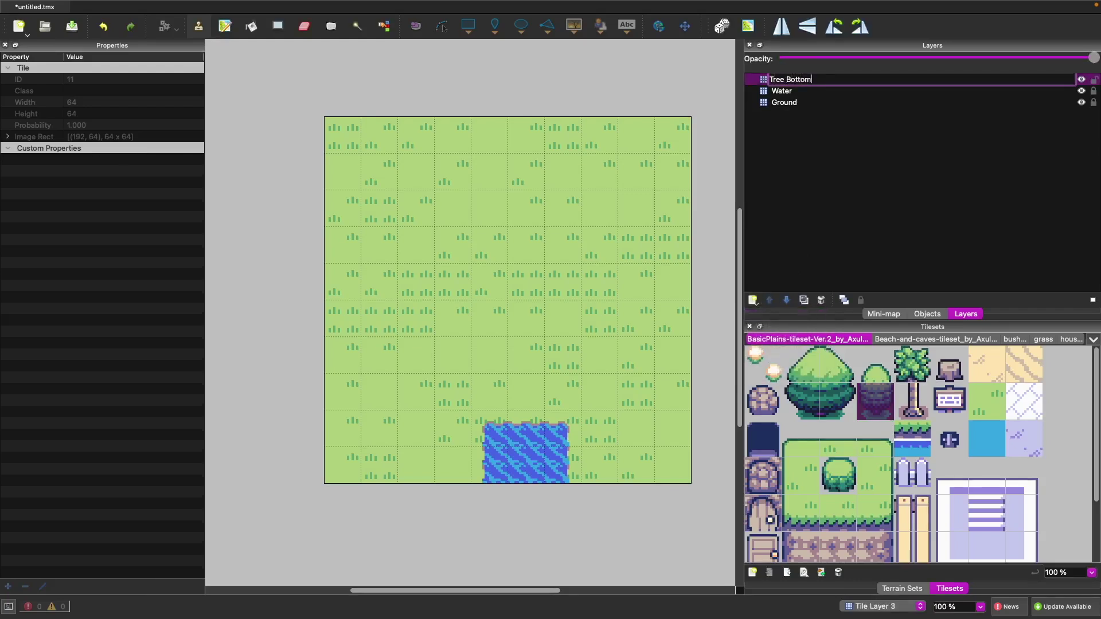
key(Return)
click(753, 299)
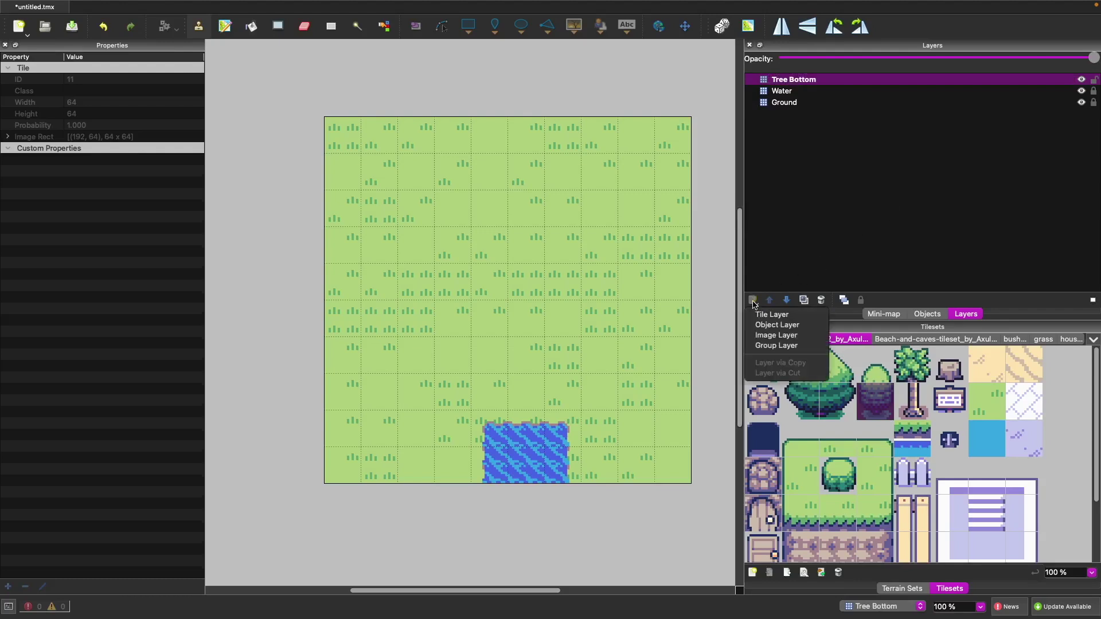
click(777, 314)
text(Tree T)
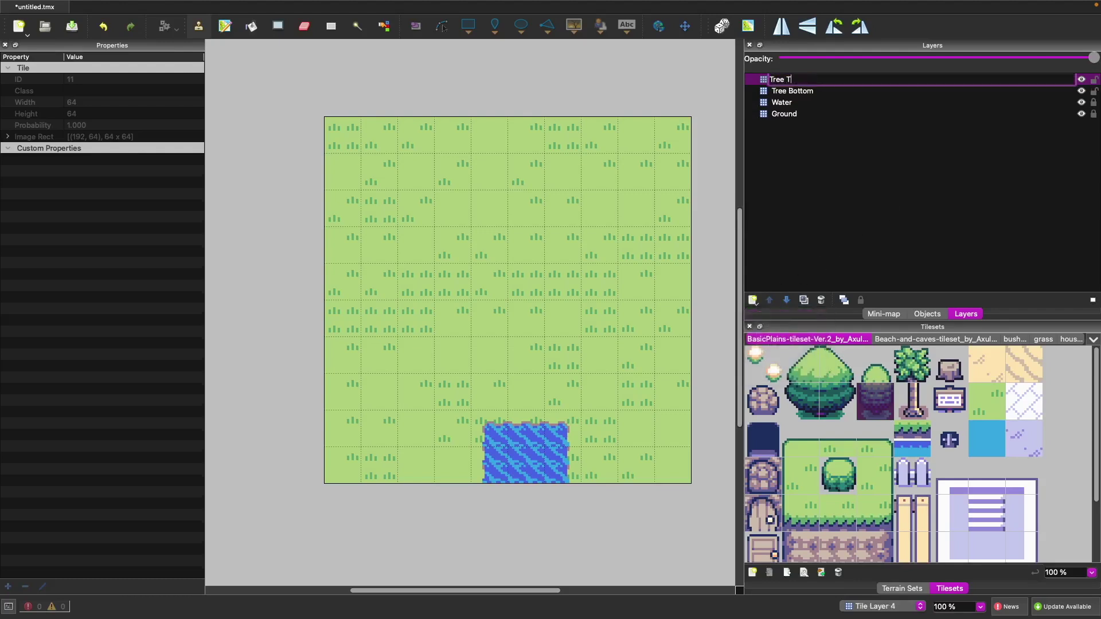
text(op)
key(Return)
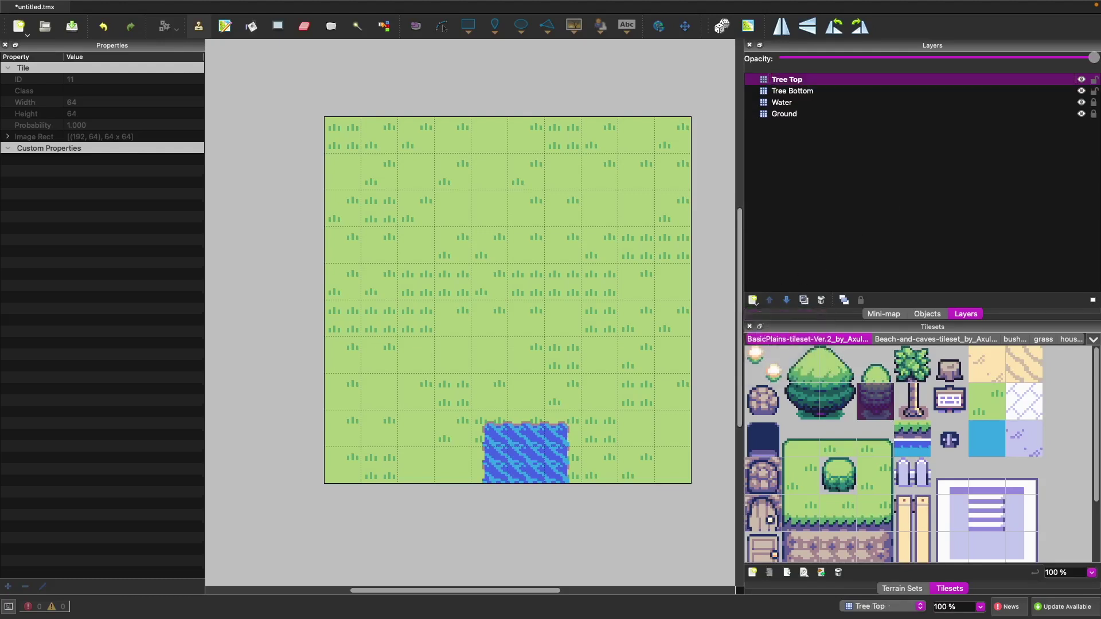
- Add two more tile layers named Decorations and Fence above Tree Top
click(754, 301)
click(771, 314)
text(De)
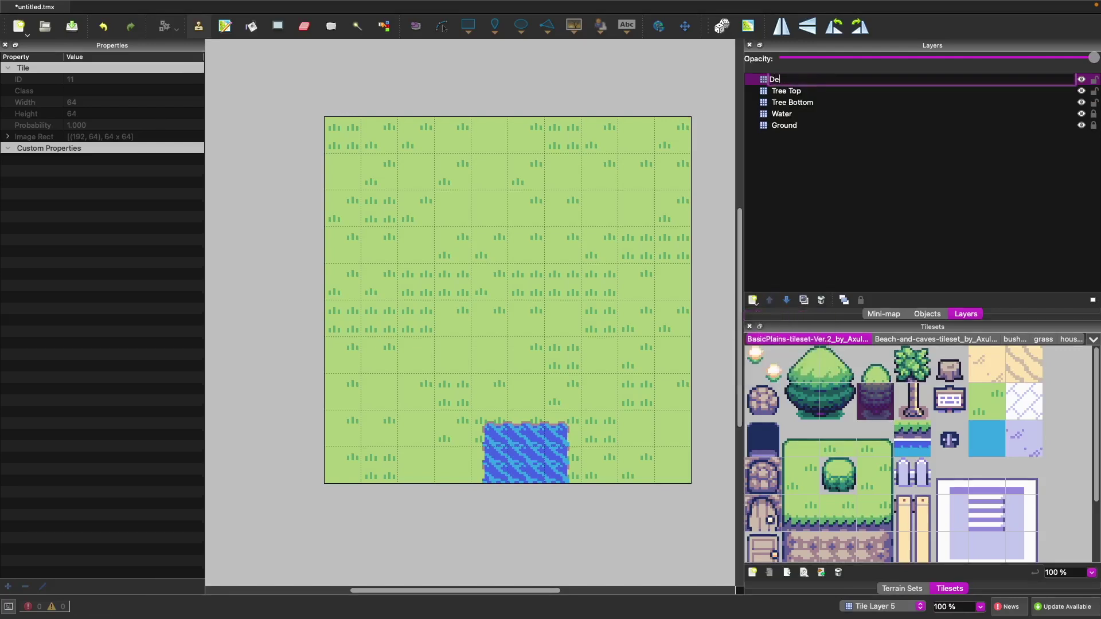
text(corations)
key(Return)
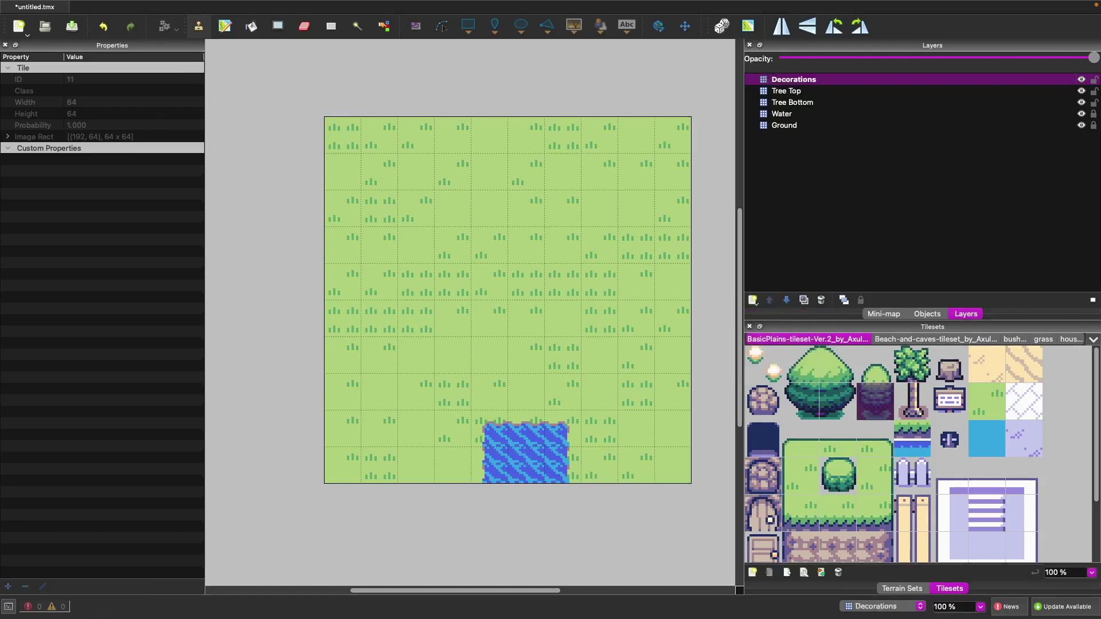
click(754, 301)
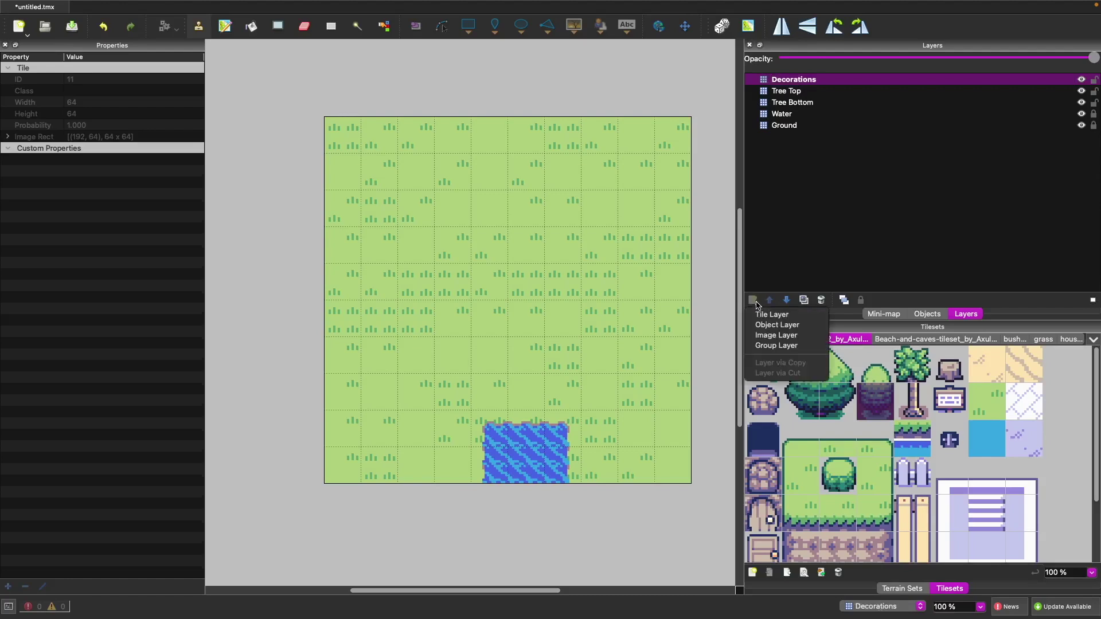
click(786, 316)
text(Fe)
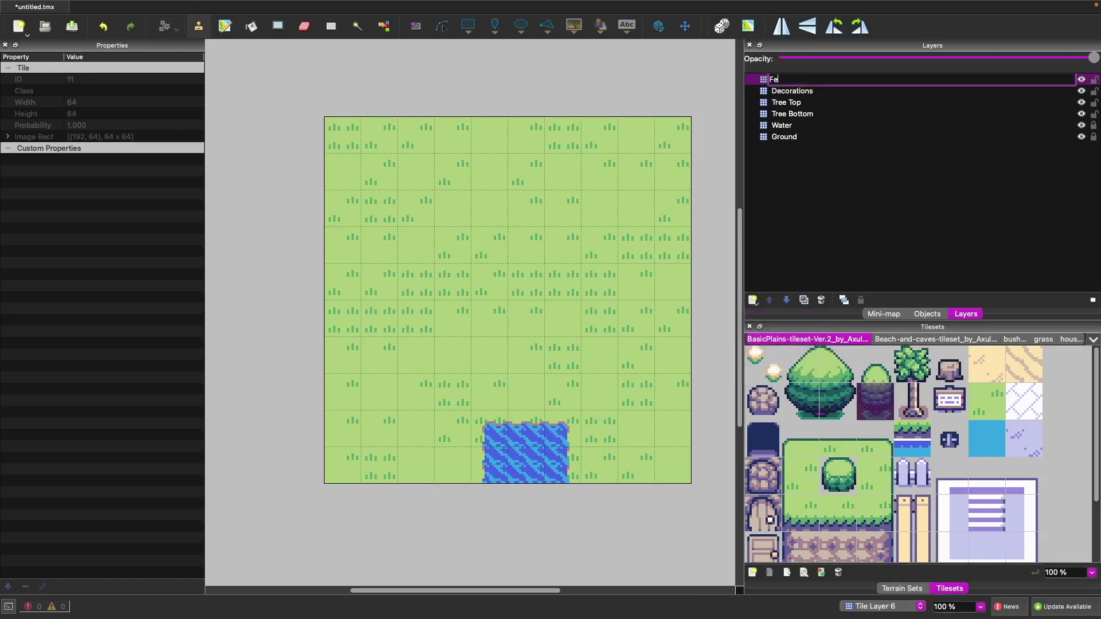
text(nce)
key(Return)
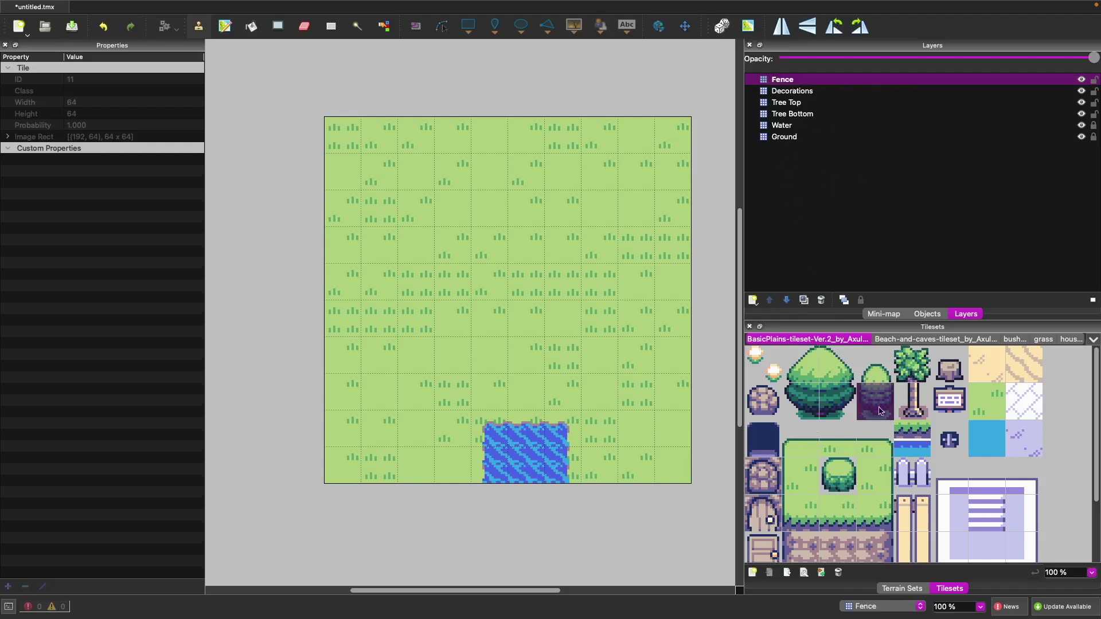
- Paint white fence tiles beside the water in the map's bottom row and across its top row between the corners, and lock the Fence layer
click(924, 478)
drag(599, 465, 639, 466)
drag(445, 462, 373, 464)
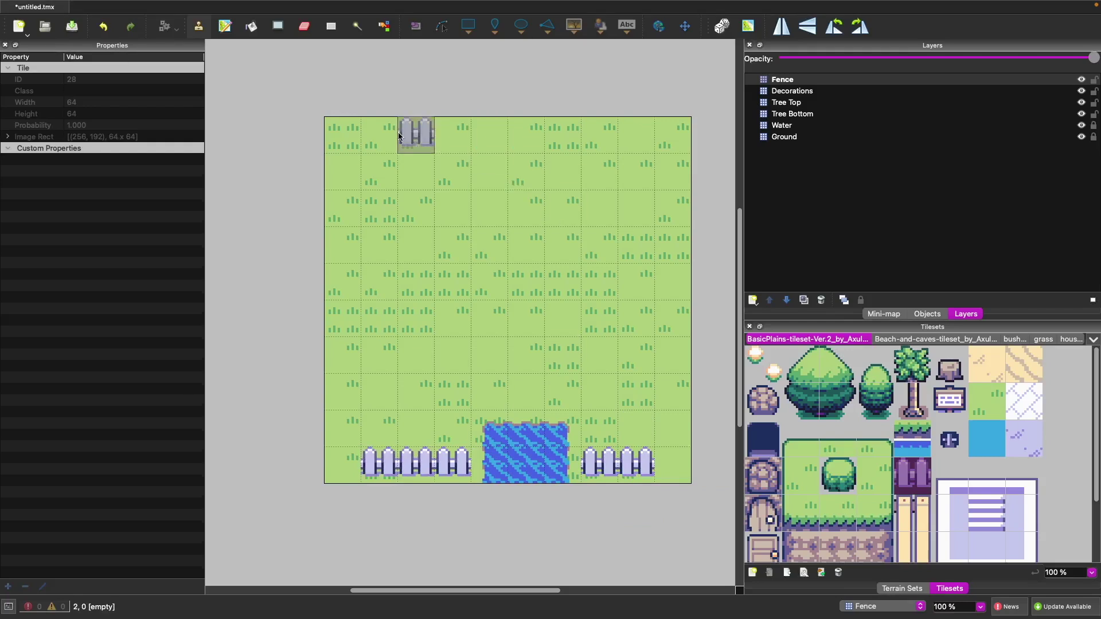
drag(378, 134, 636, 138)
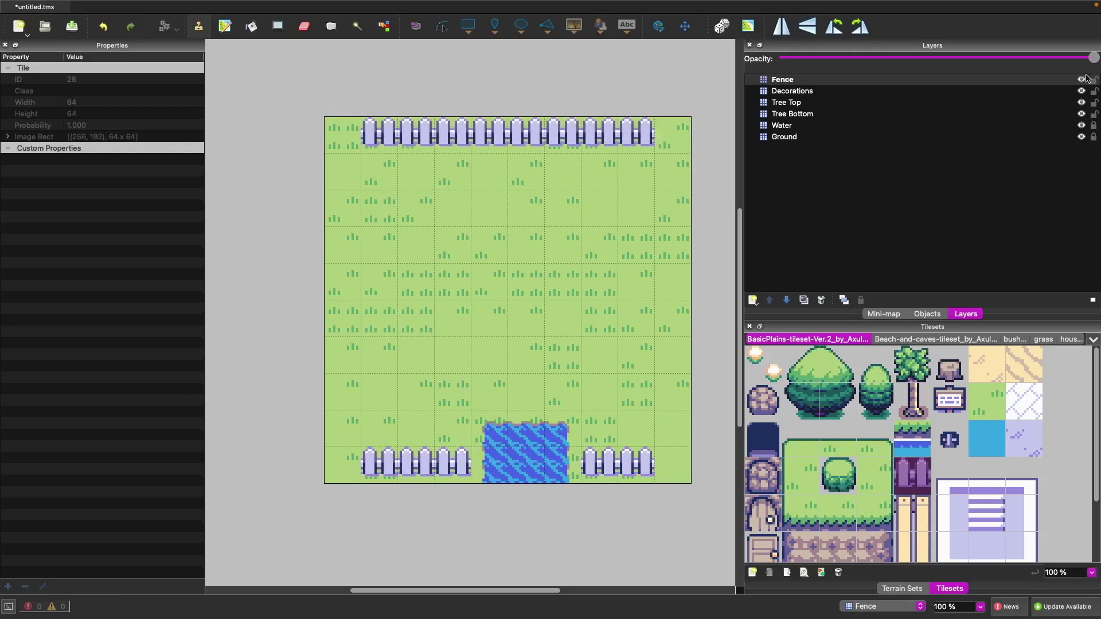
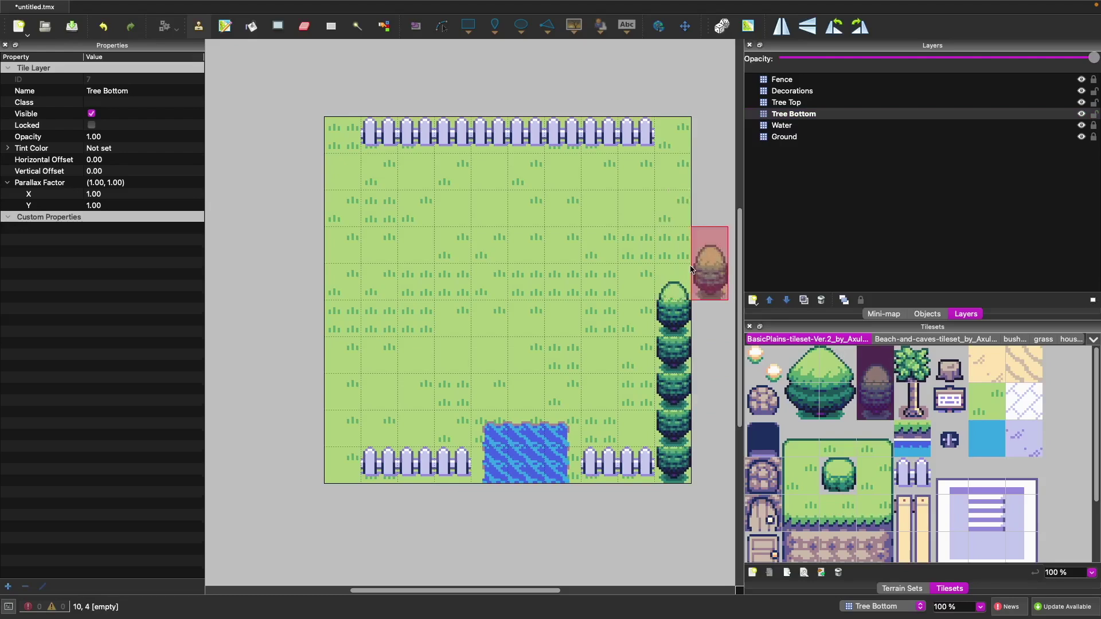
- Stamp the small two-tile tree along the map's right and left edge columns on the Tree Bottom layer
click(684, 222)
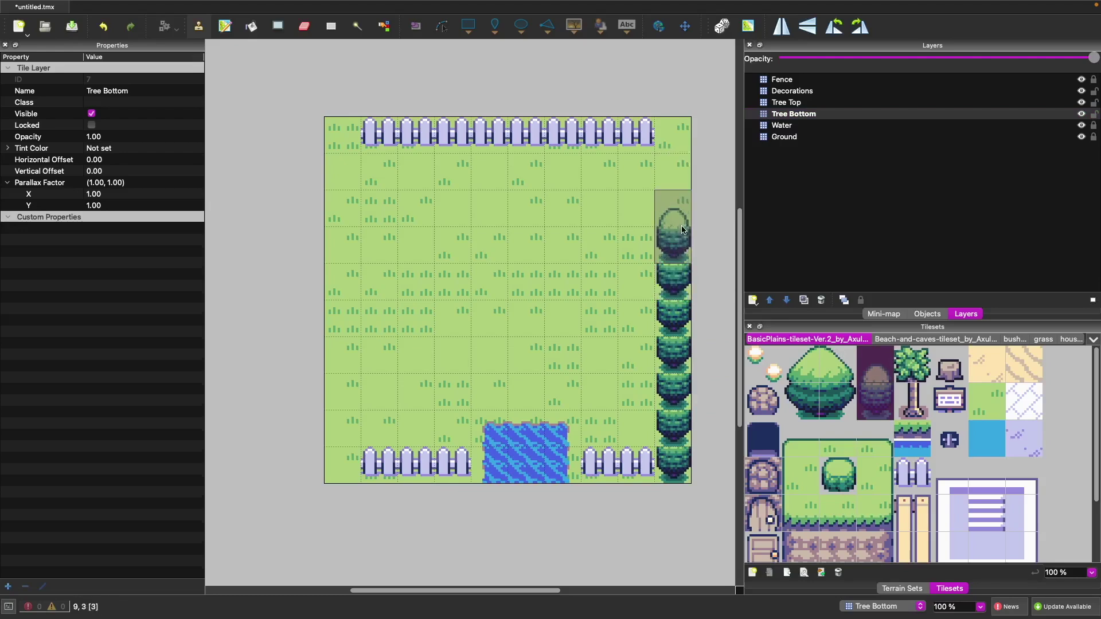
click(682, 185)
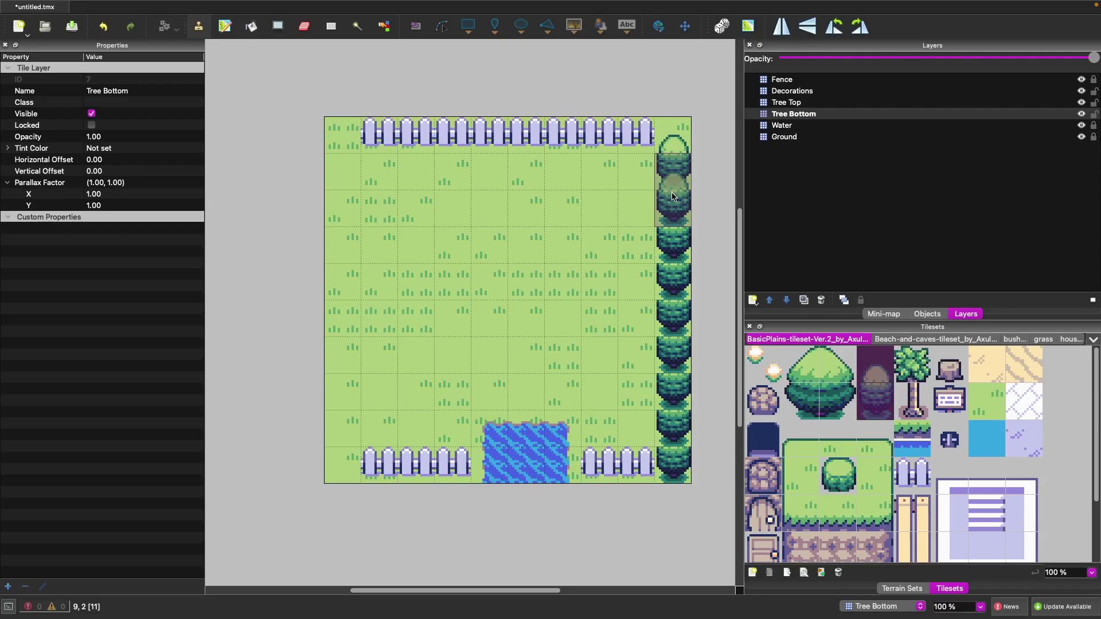
click(343, 457)
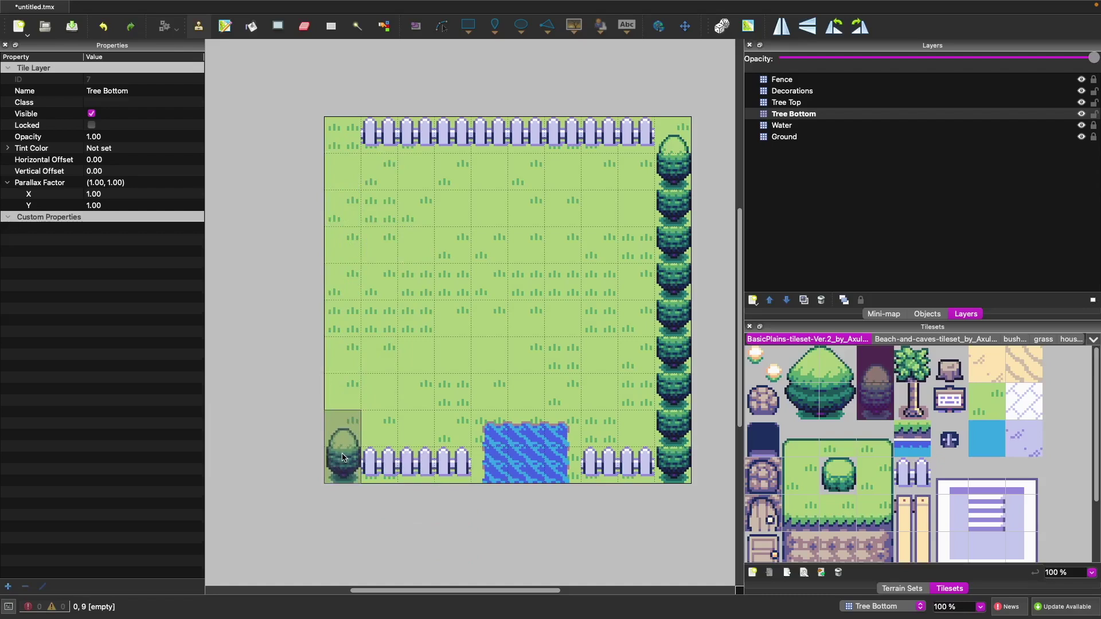
drag(336, 410, 339, 170)
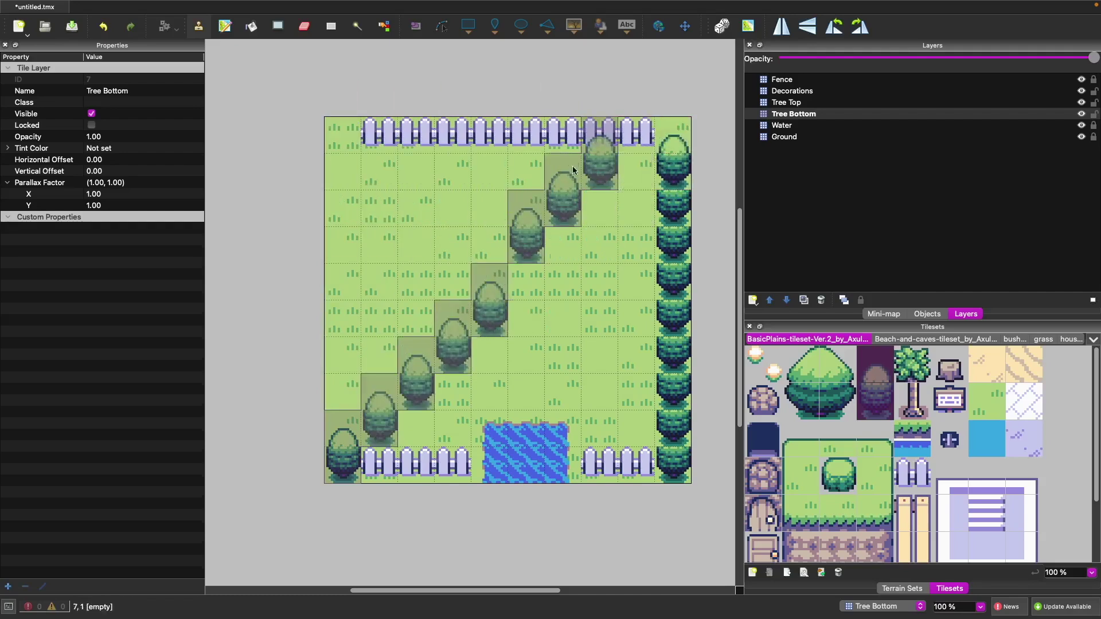
shift+click(342, 170)
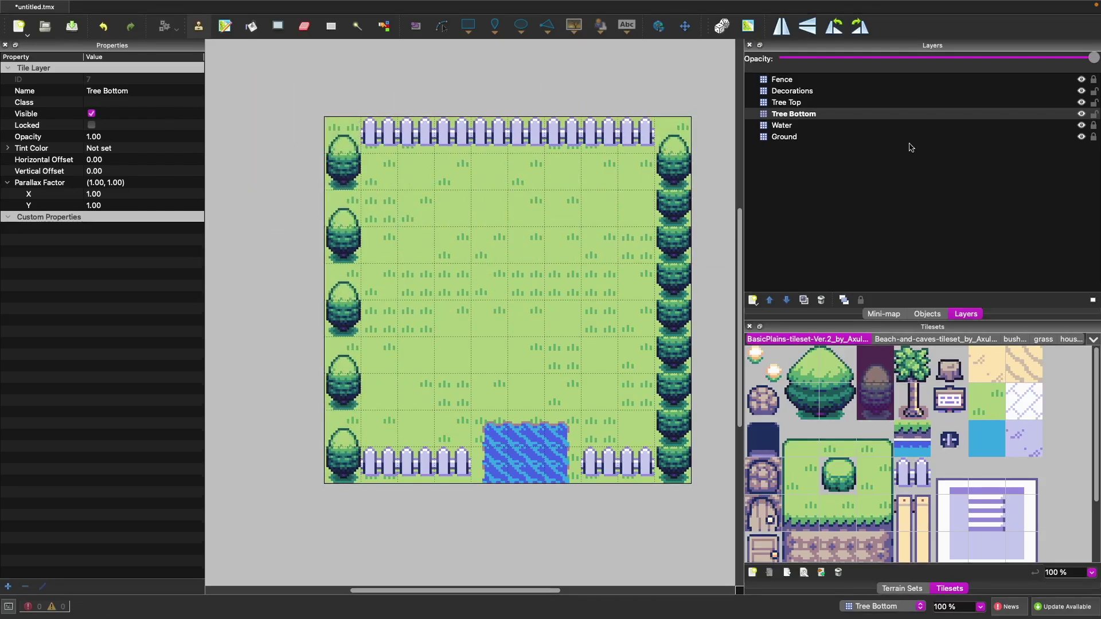
- Paint the small tree's top tile over the trees in both edge columns on the Tree Top layer
click(837, 104)
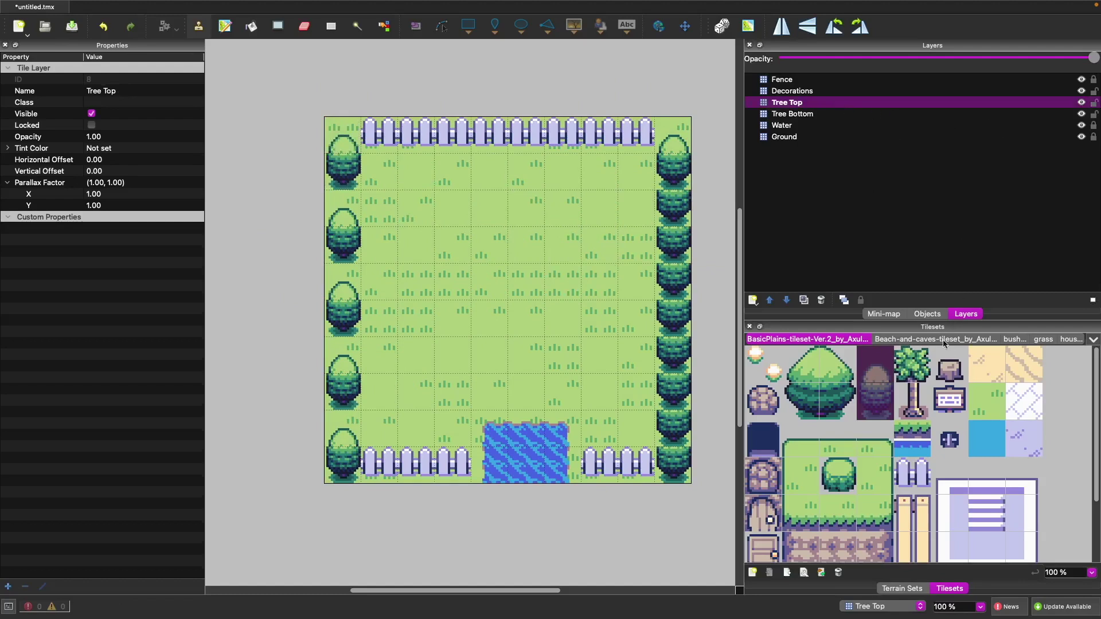
click(883, 373)
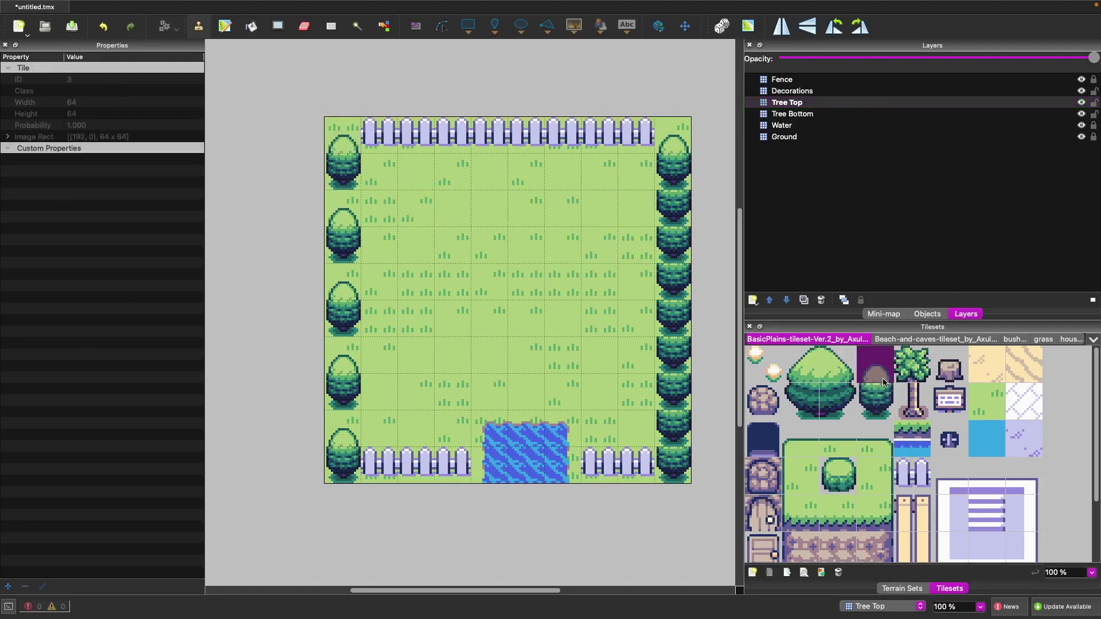
click(353, 182)
click(348, 235)
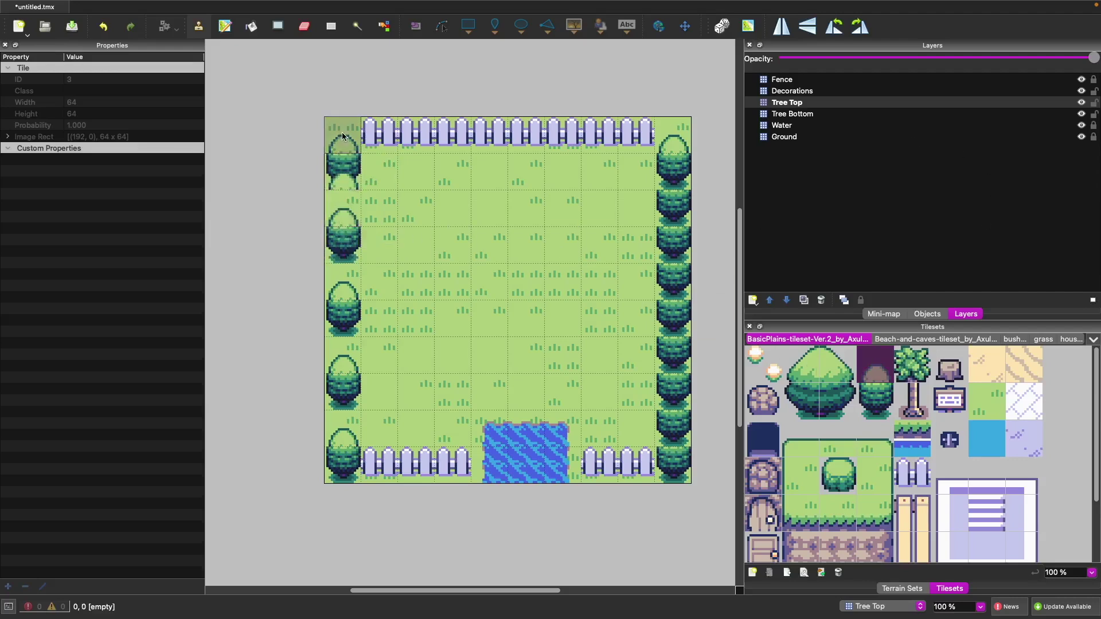
drag(340, 150, 343, 470)
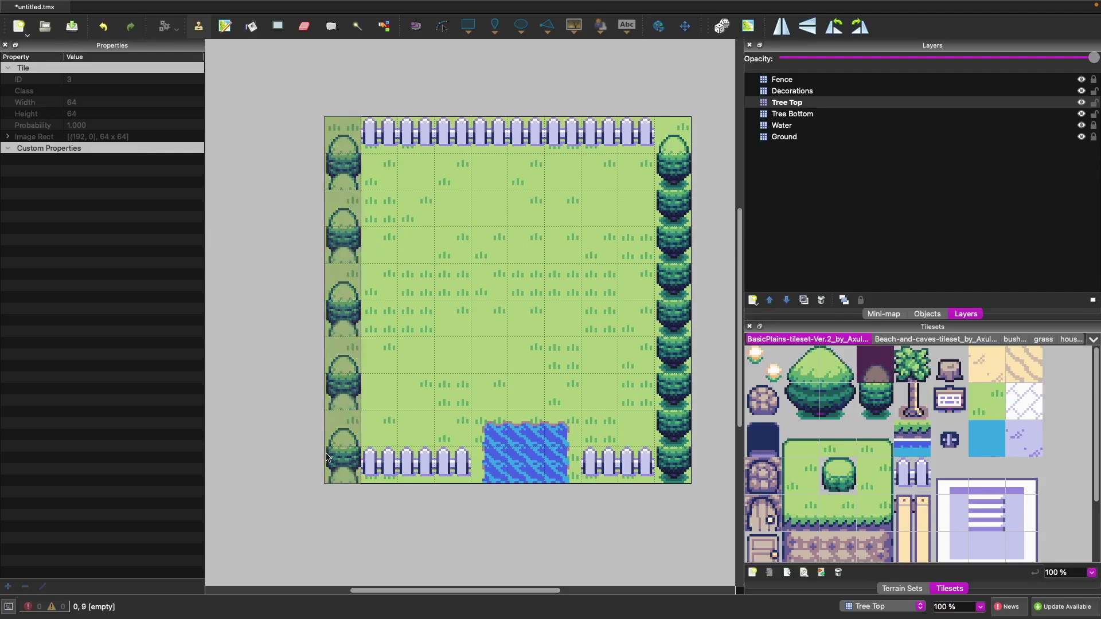
click(658, 161)
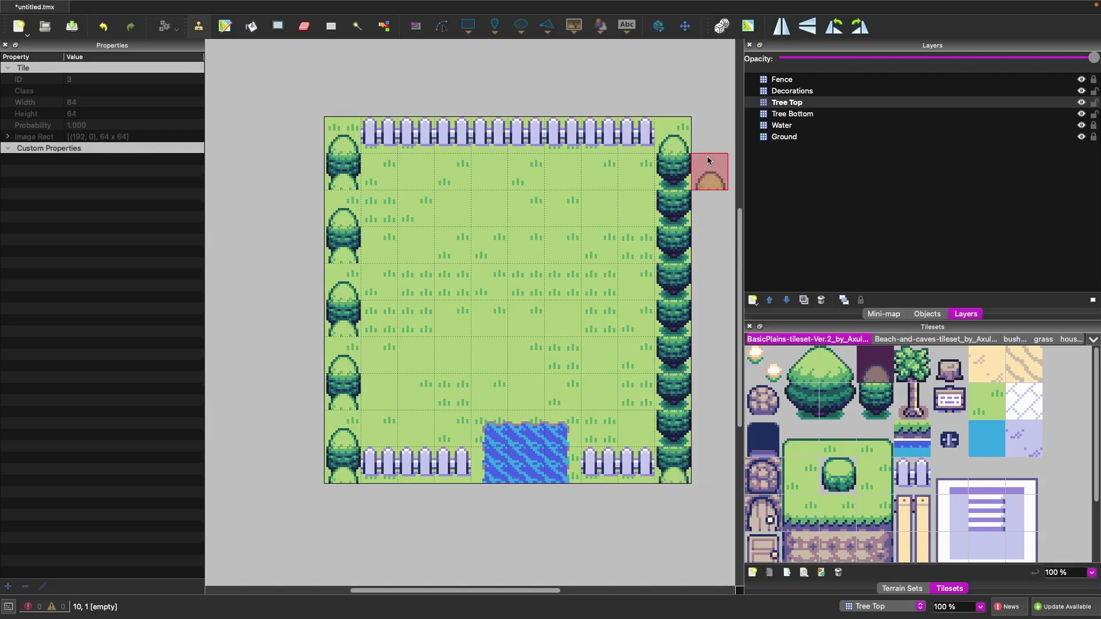
drag(672, 218, 673, 466)
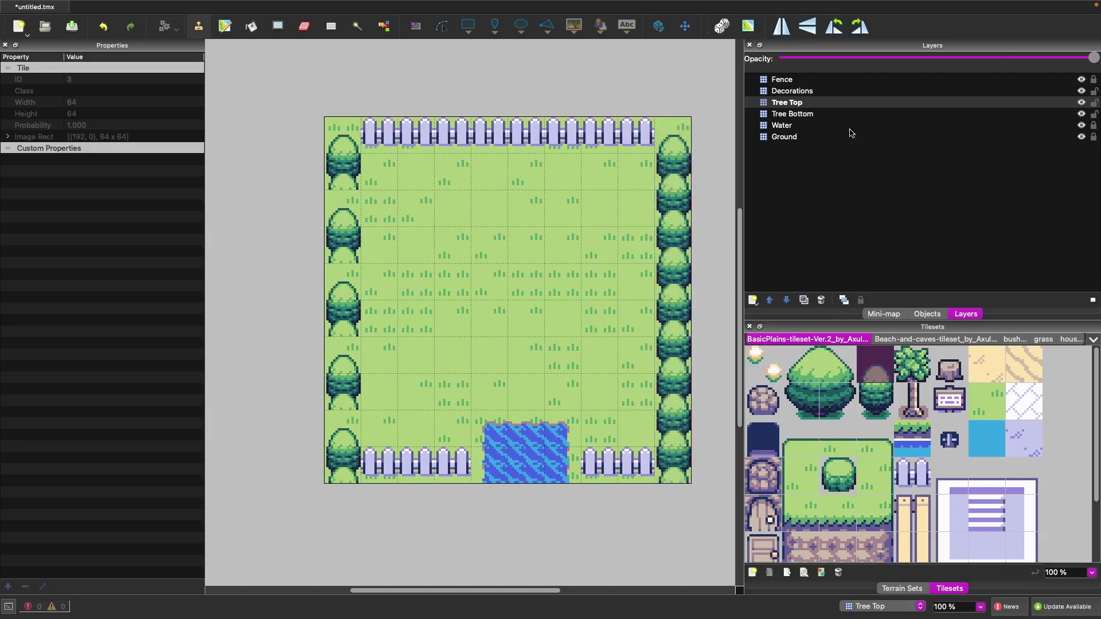
- Paint the small tree's bottom tile along the full left and right edge columns on the Tree Bottom layer
click(824, 113)
click(874, 405)
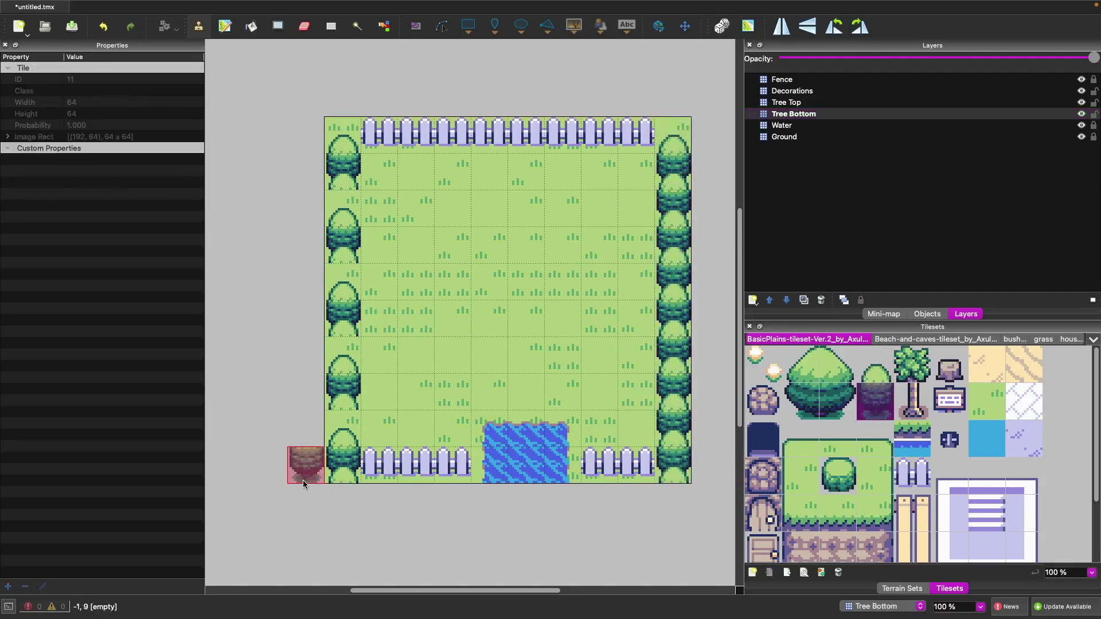
mouse_move(330, 479)
mouse_down()
mouse_move(323, 402)
mouse_move(346, 150)
mouse_up()
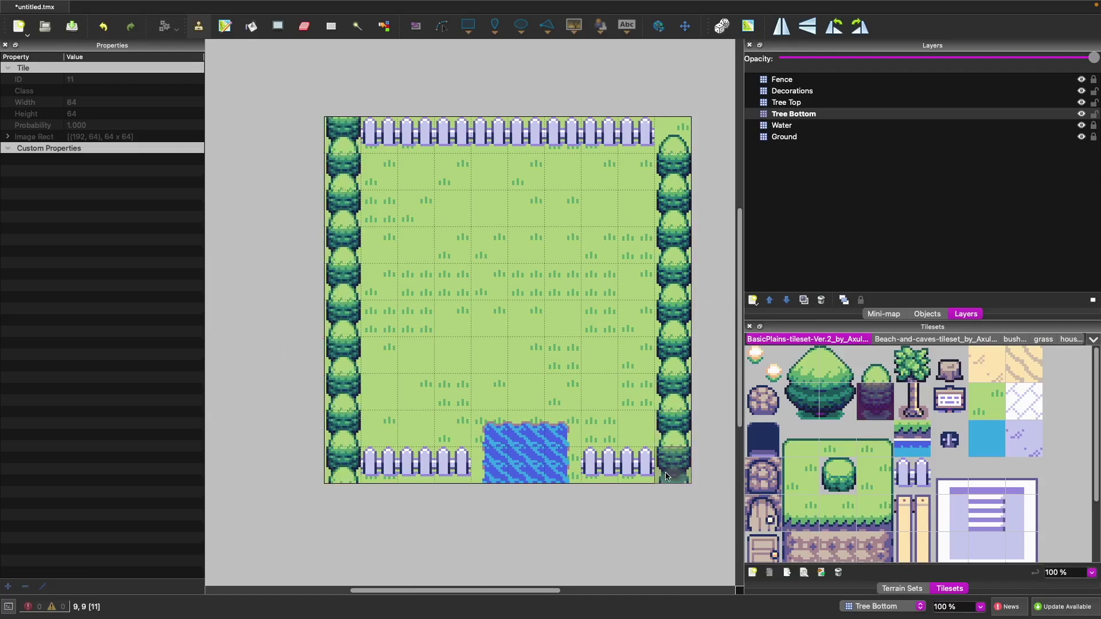
drag(675, 478, 681, 137)
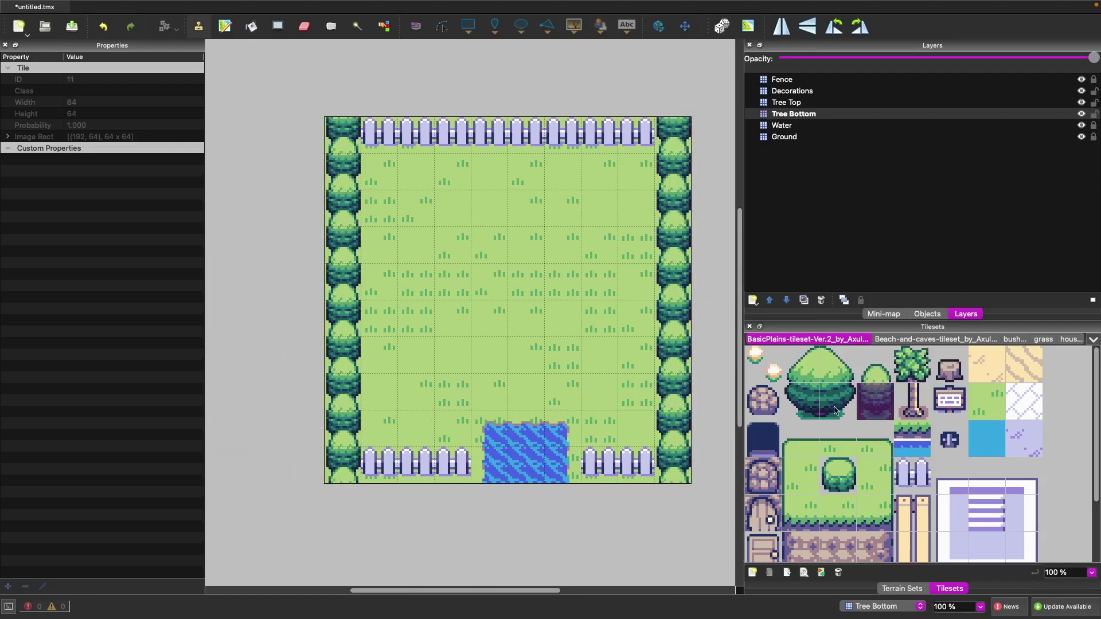
- Place the large tree in the map's upper right area, its lower half on Tree Bottom and its upper half on Tree Top
drag(803, 401, 837, 403)
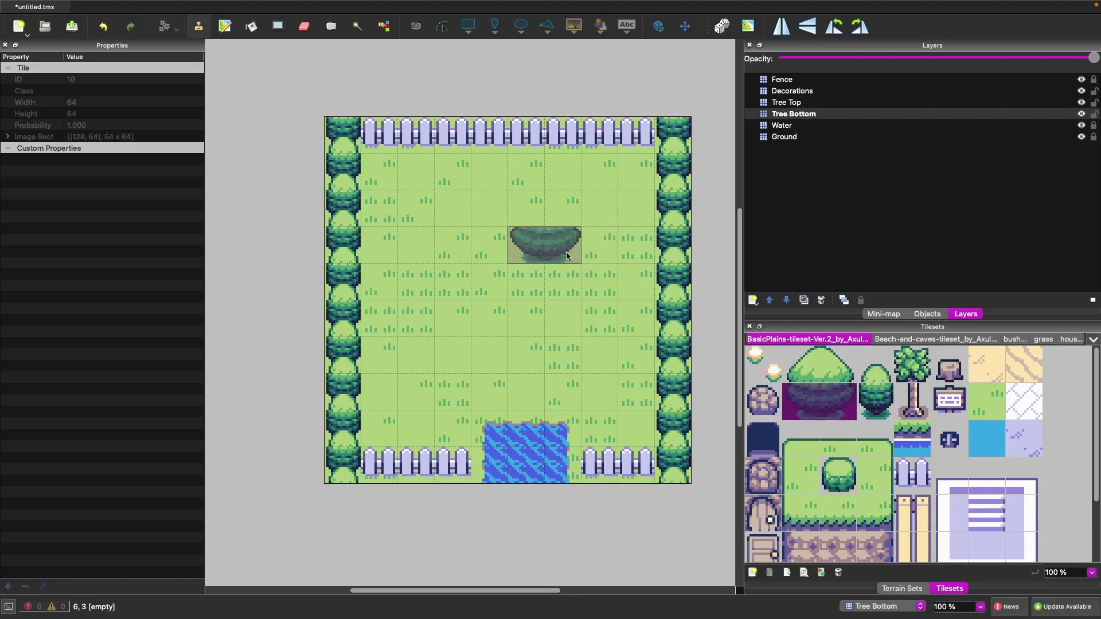
click(596, 252)
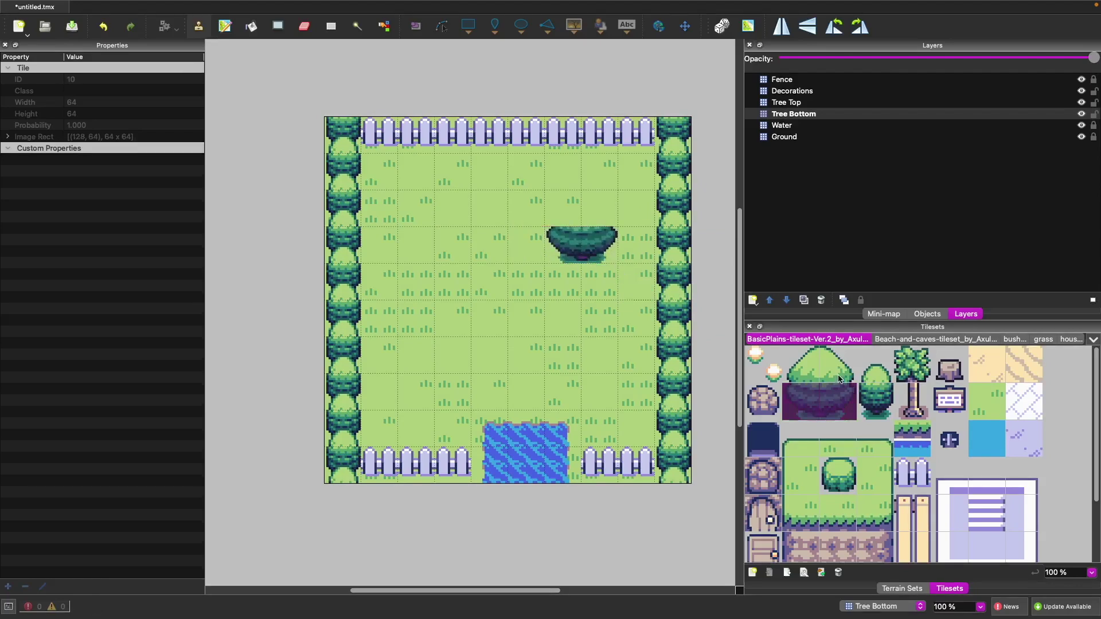
click(791, 103)
drag(802, 364, 837, 365)
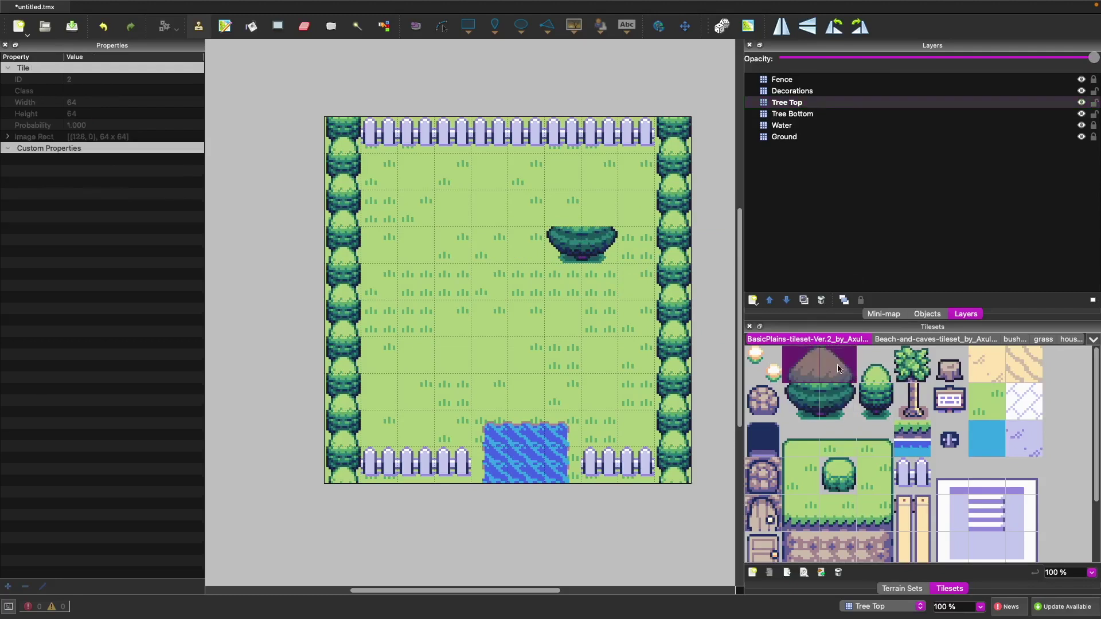
click(594, 209)
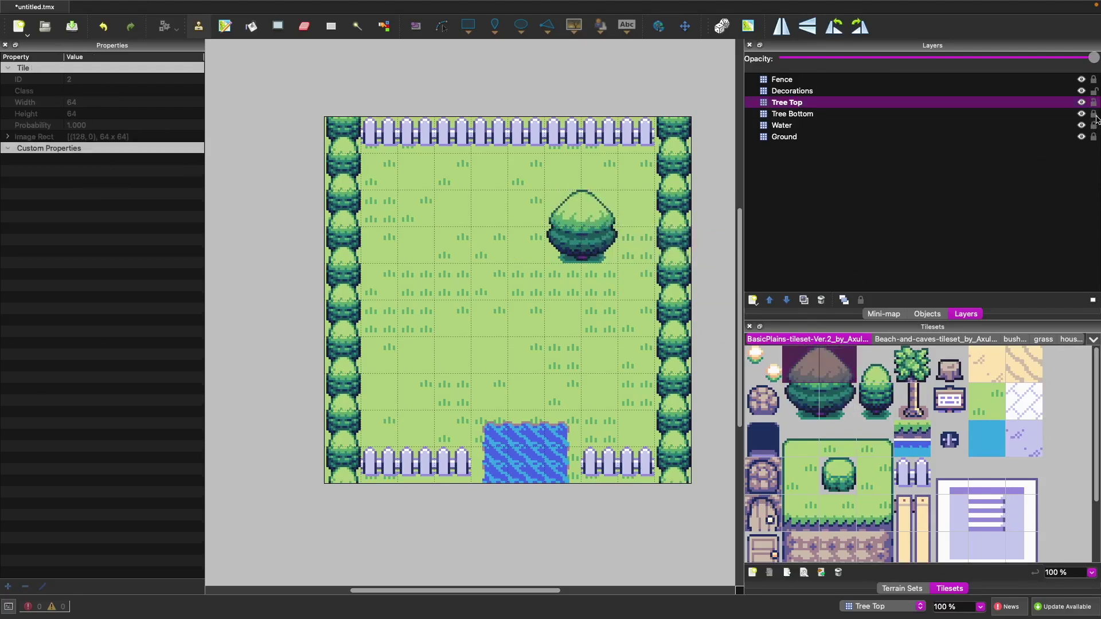
- Stamp flower tiles on the Decorations layer: one near the upper left corner, one near the lower right, and three in a row left of the water
click(844, 92)
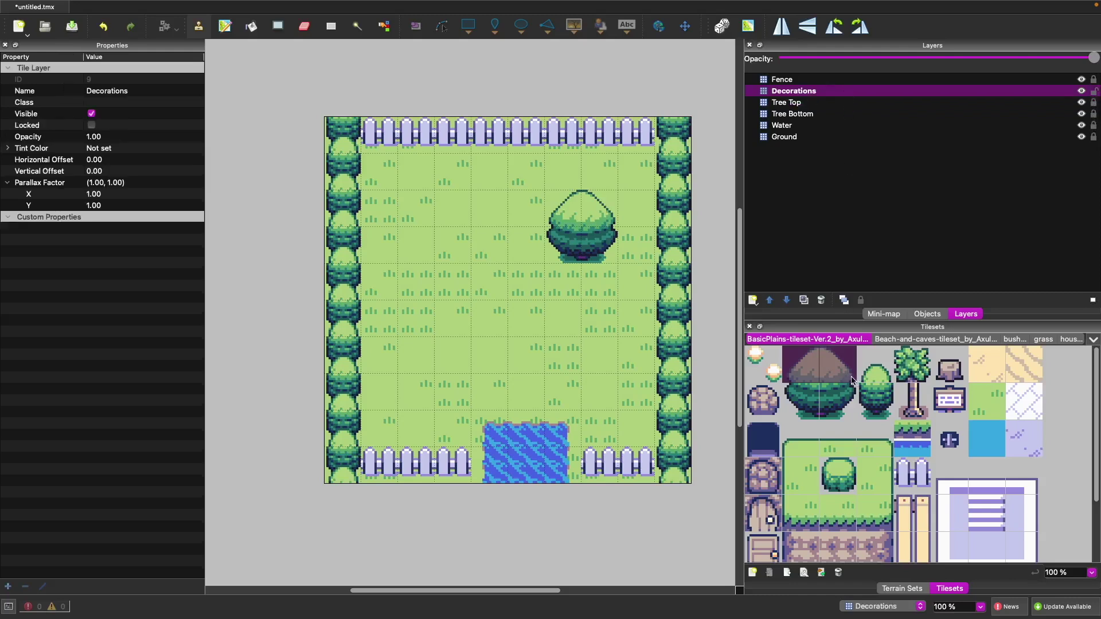
click(762, 365)
click(430, 187)
click(644, 401)
drag(412, 407, 450, 395)
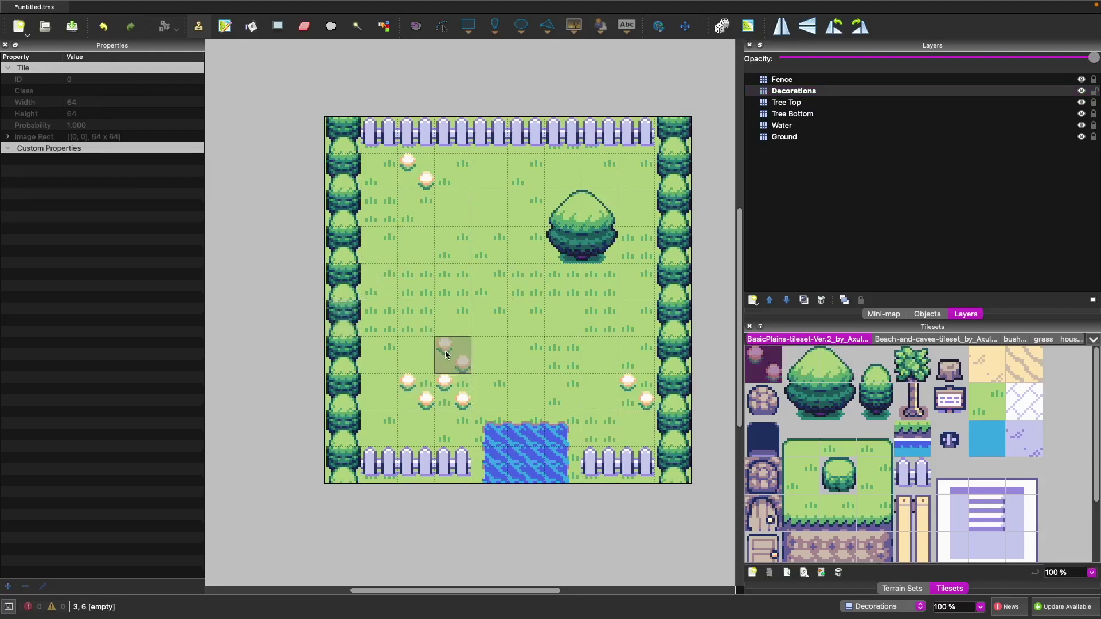
click(479, 392)
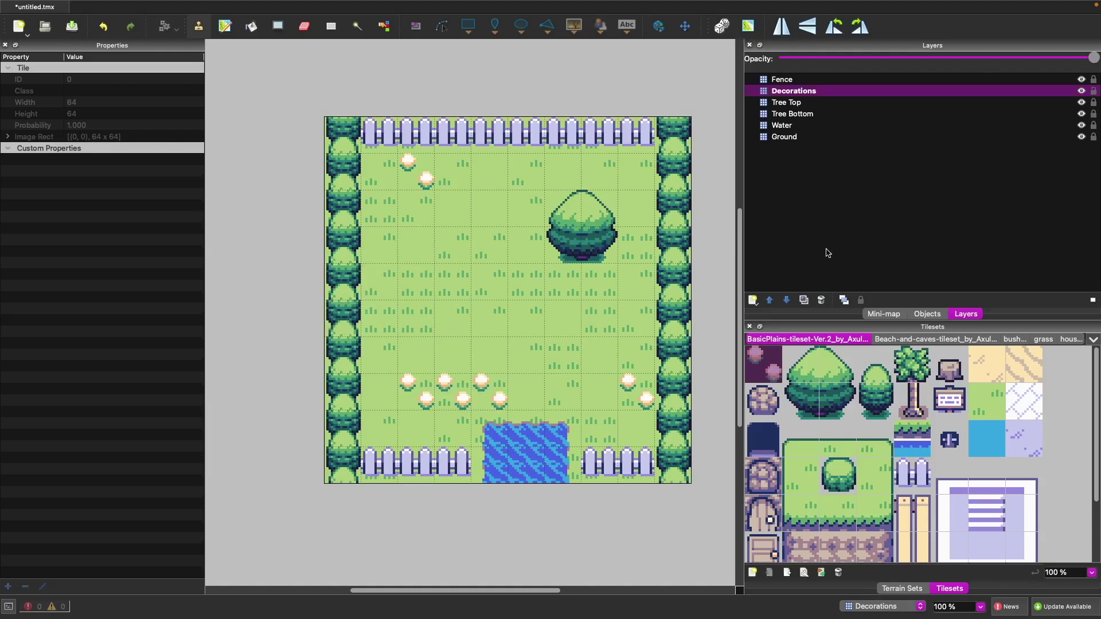
- Add a tile layer named Building above Decorations
click(755, 301)
click(771, 314)
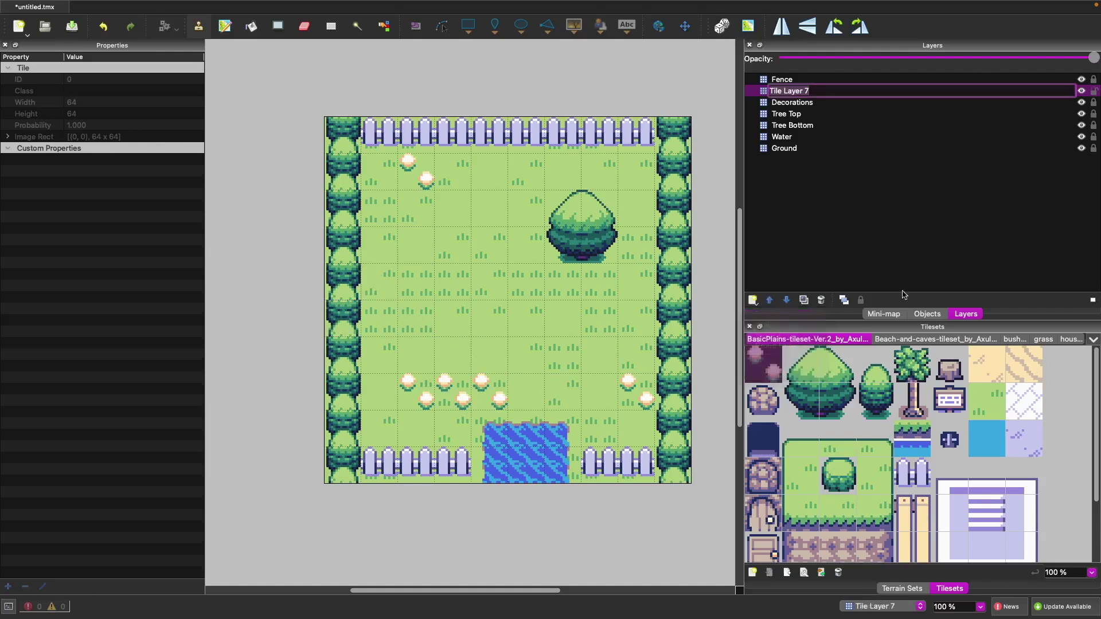
text(Building)
key(Return)
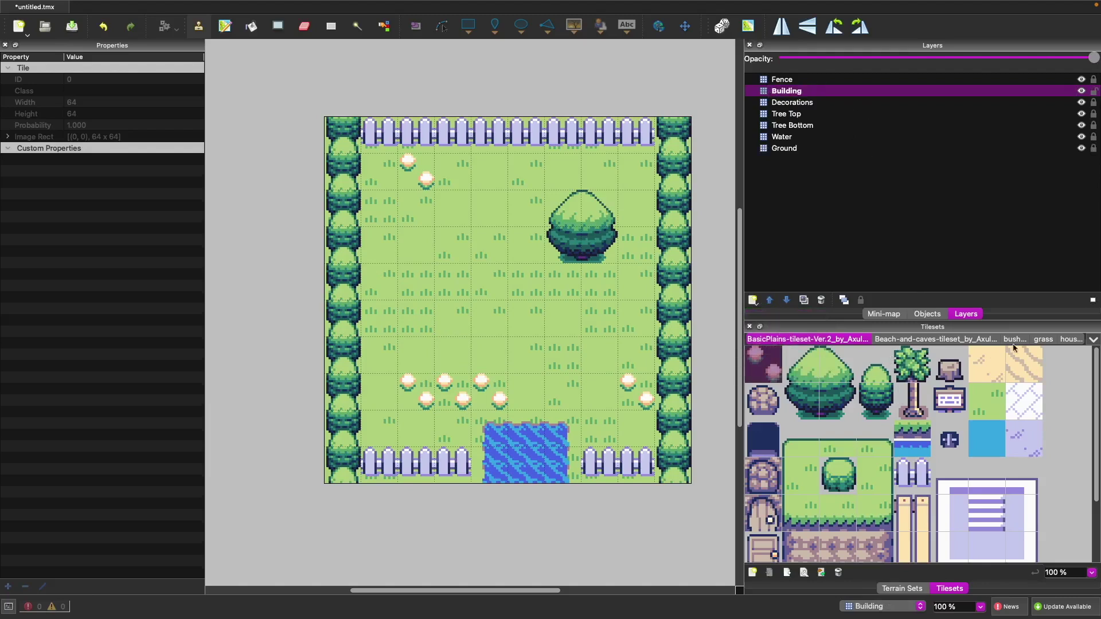
- Stamp the complete house from the house tileset beside the left tree column, just below the upper flowers, on the Building layer
click(1071, 340)
drag(749, 351, 890, 453)
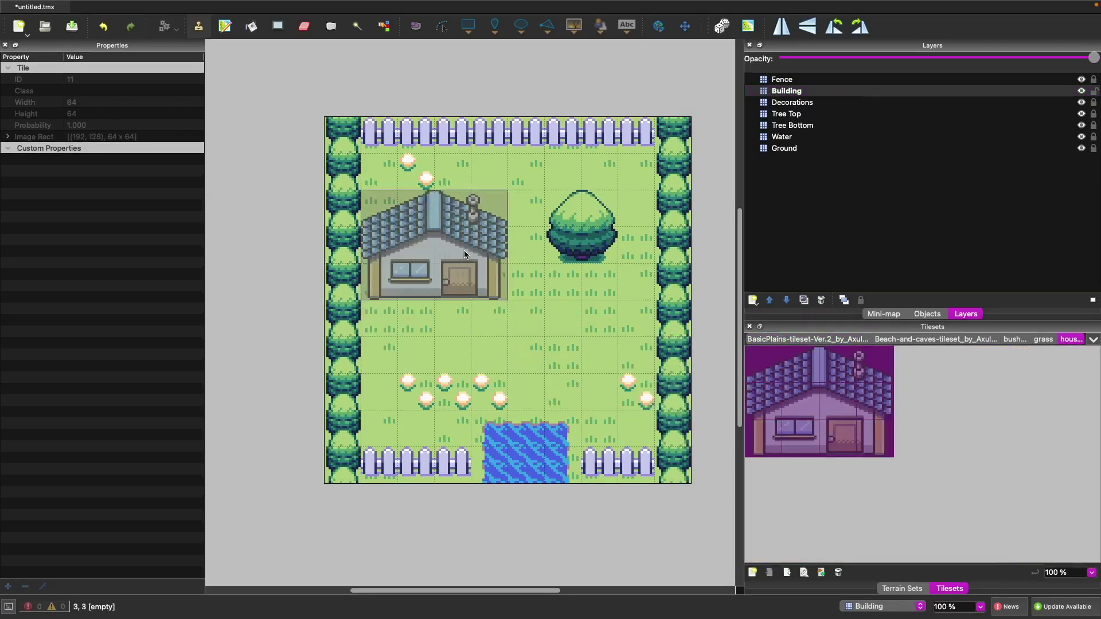
click(463, 250)
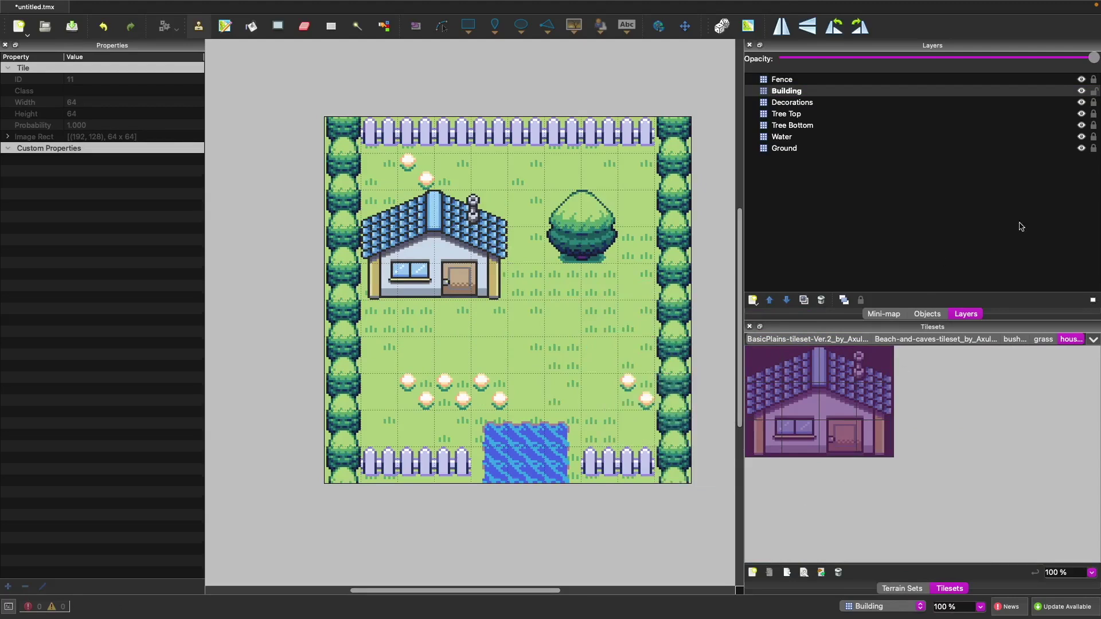